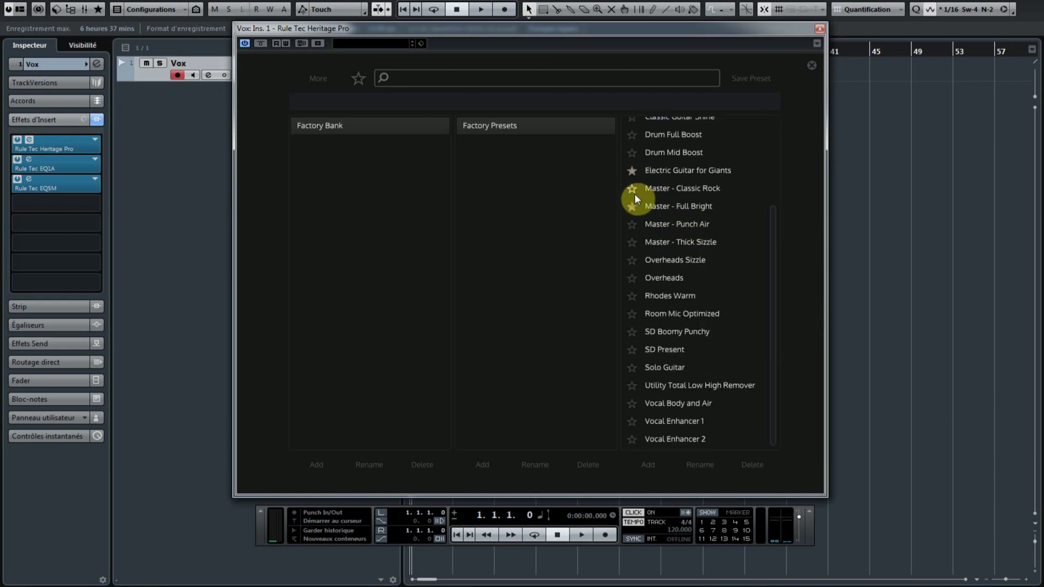
# Examine the preset browser's favourites filter and its preset import and export options, and close the browser.
pyautogui.click(357, 80)
pyautogui.click(360, 80)
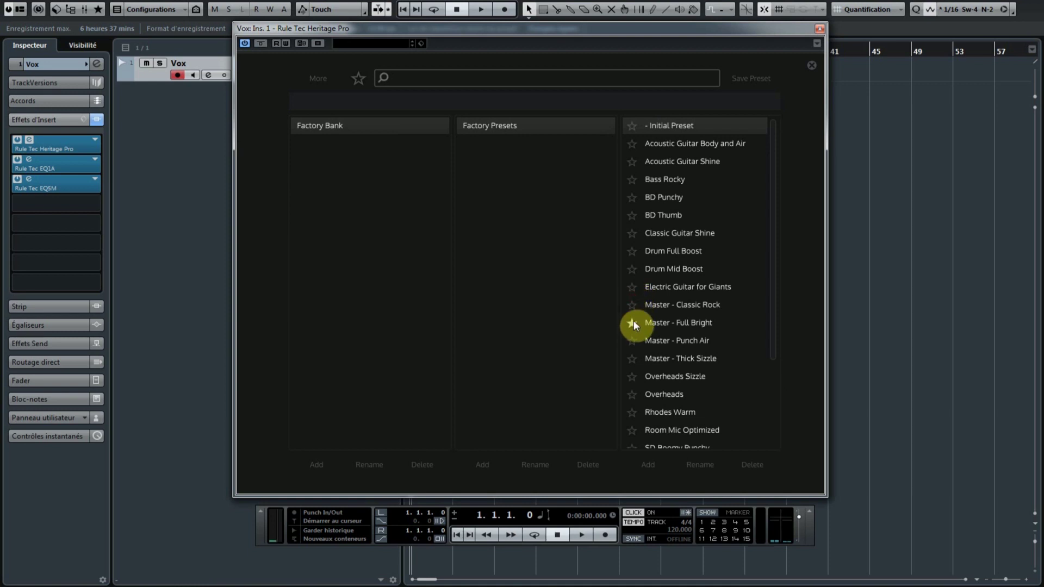
pyautogui.click(325, 79)
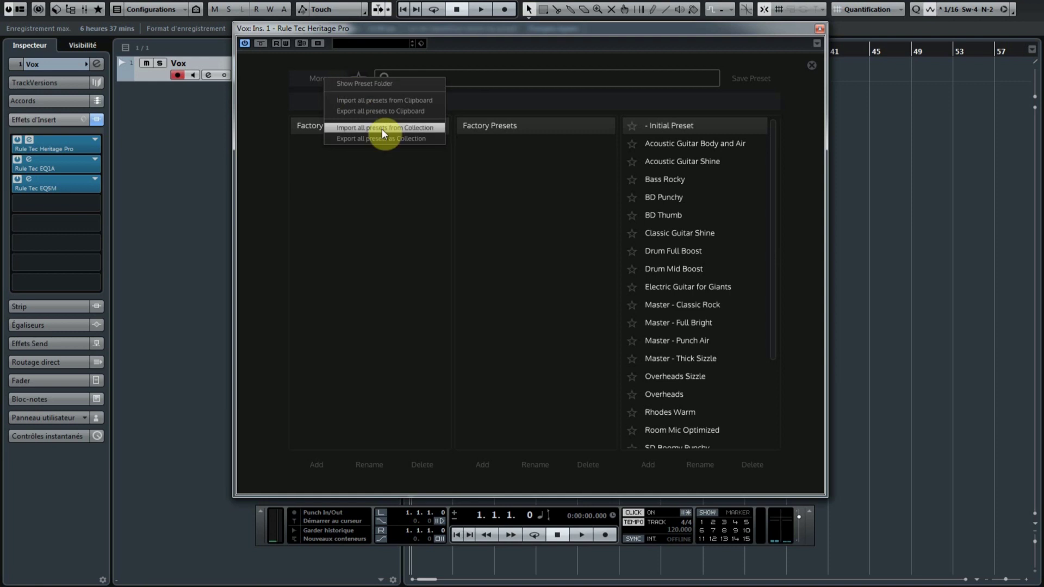
pyautogui.click(813, 64)
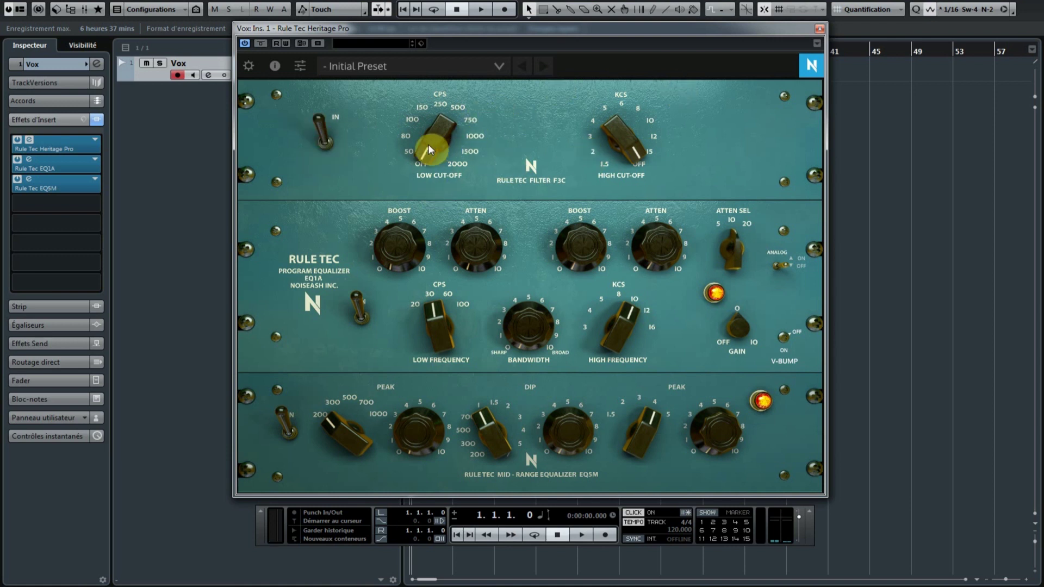
# Try out the F3C low and high cut-offs, the EQ1A switch, bandwidth and attenuation selector, and the EQ5M switch.
pyautogui.moveTo(429, 144); pyautogui.dragTo(449, 212)
pyautogui.moveTo(610, 129); pyautogui.dragTo(609, 50)
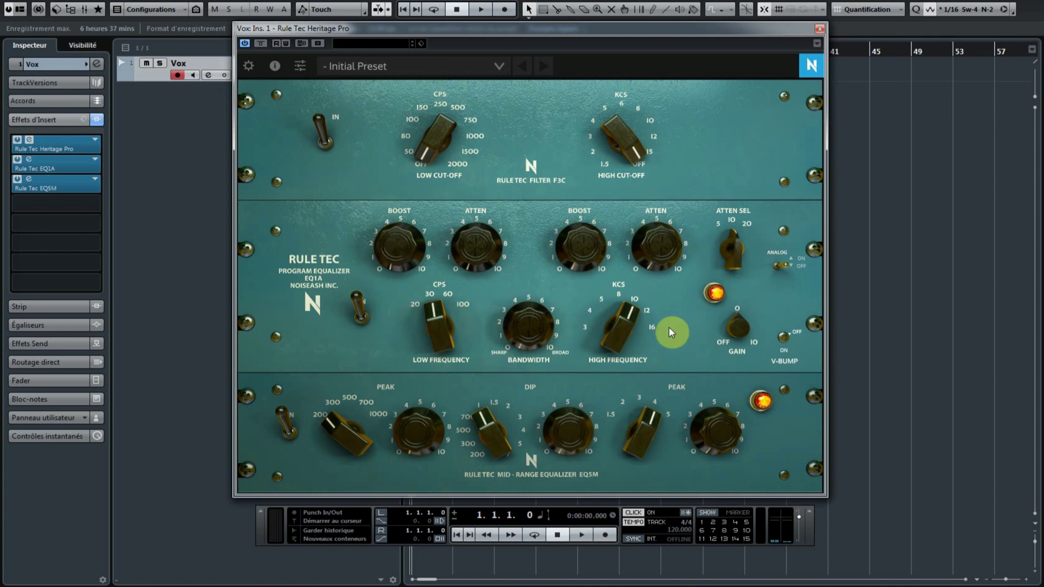
pyautogui.click(366, 304)
pyautogui.click(366, 304)
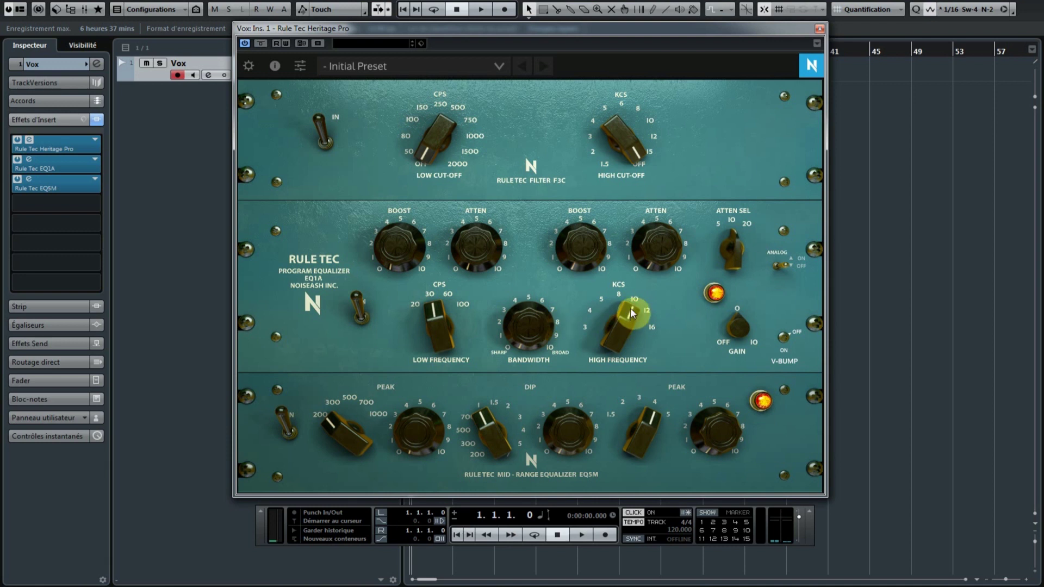
pyautogui.moveTo(536, 318)
pyautogui.mouseDown()
pyautogui.moveTo(543, 327)
pyautogui.moveTo(538, 149)
pyautogui.moveTo(539, 324)
pyautogui.mouseUp()
pyautogui.moveTo(738, 251); pyautogui.dragTo(754, 194)
pyautogui.click(285, 427)
# Close the Heritage Pro window and inspect the separate Rule Tec EQ1A and EQ5M plugins on the Vox track.
pyautogui.click(29, 140)
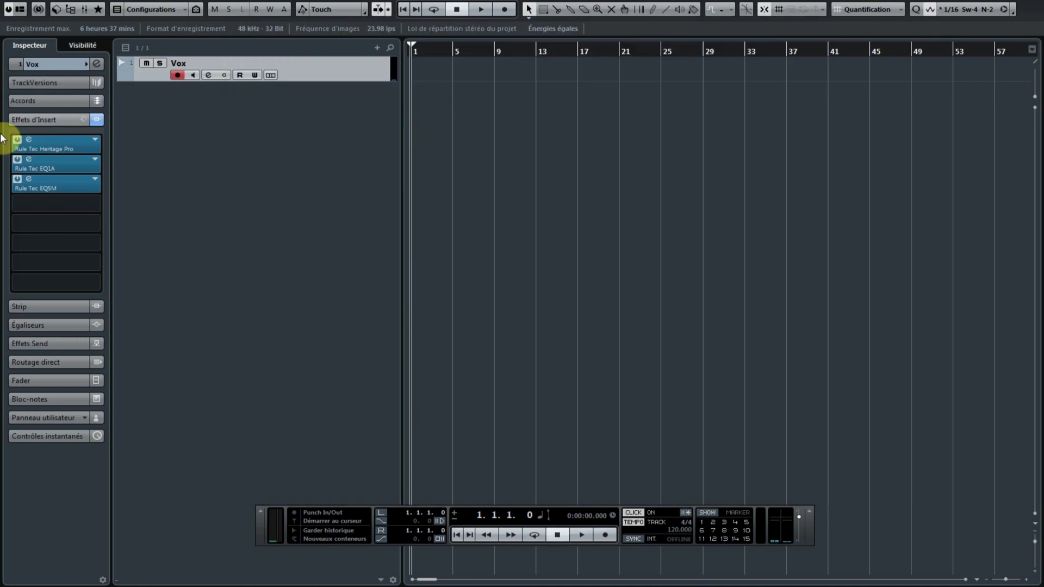
pyautogui.click(28, 160)
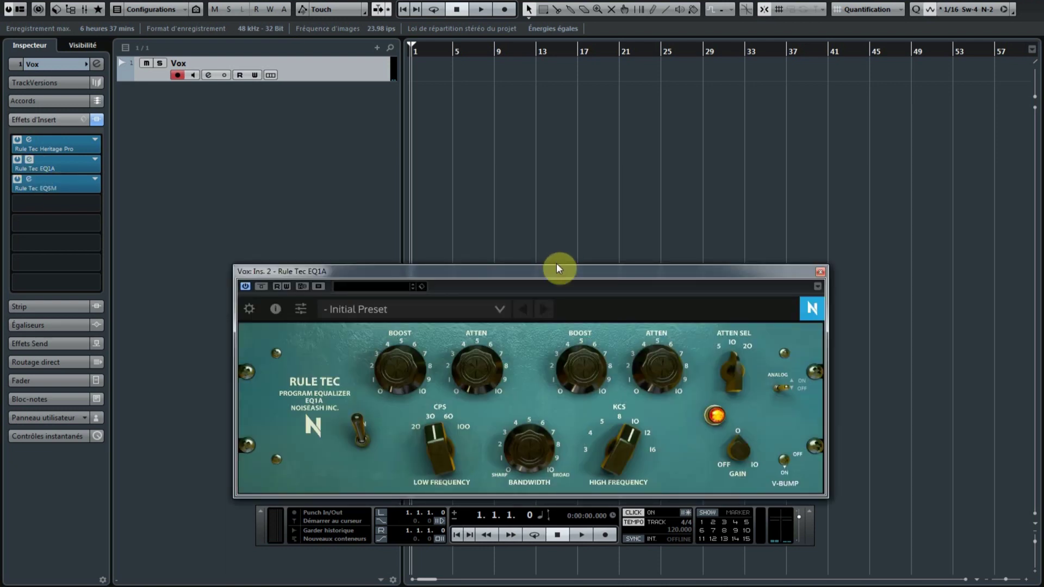
pyautogui.click(29, 179)
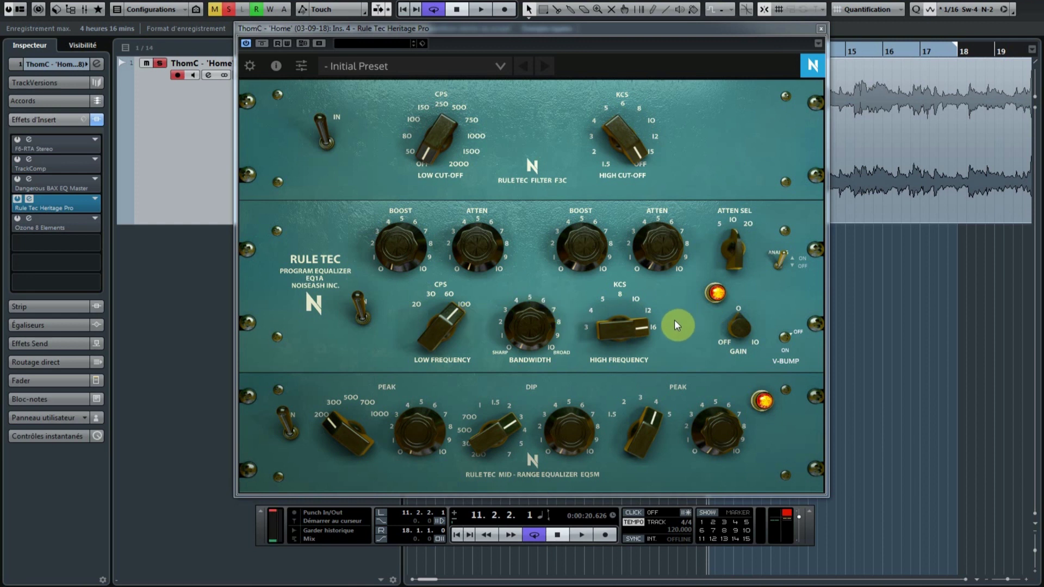
# Play the looped section and sweep the EQ5M dip amount, settling it at about 2.
pyautogui.press('space')
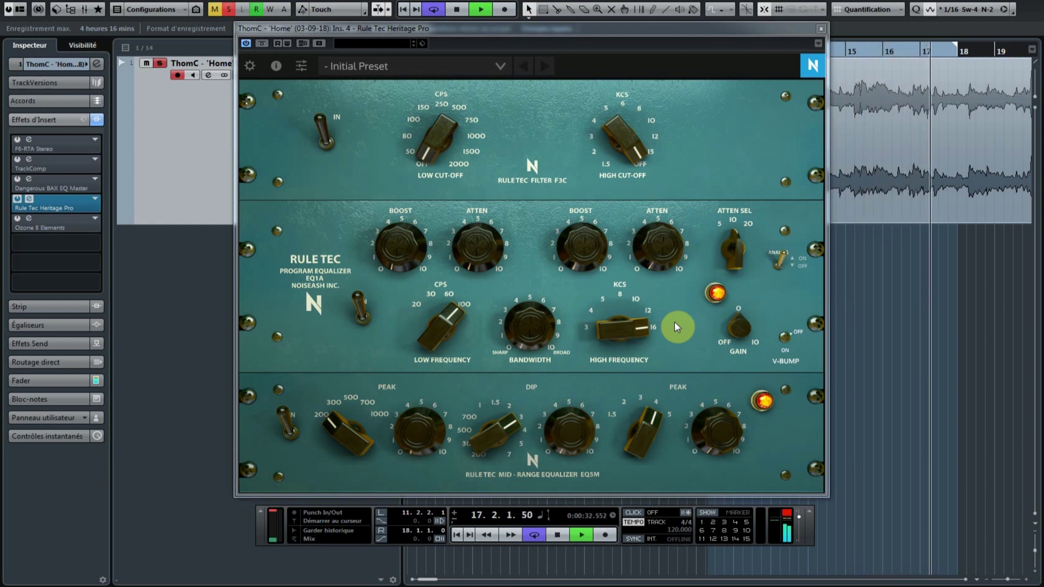
pyautogui.press('space')
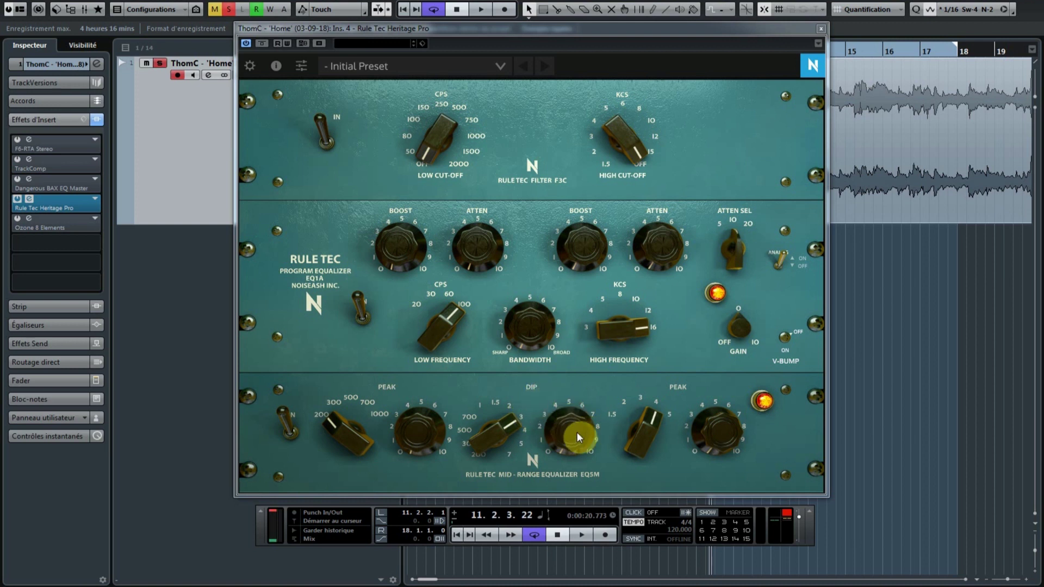
pyautogui.press('space')
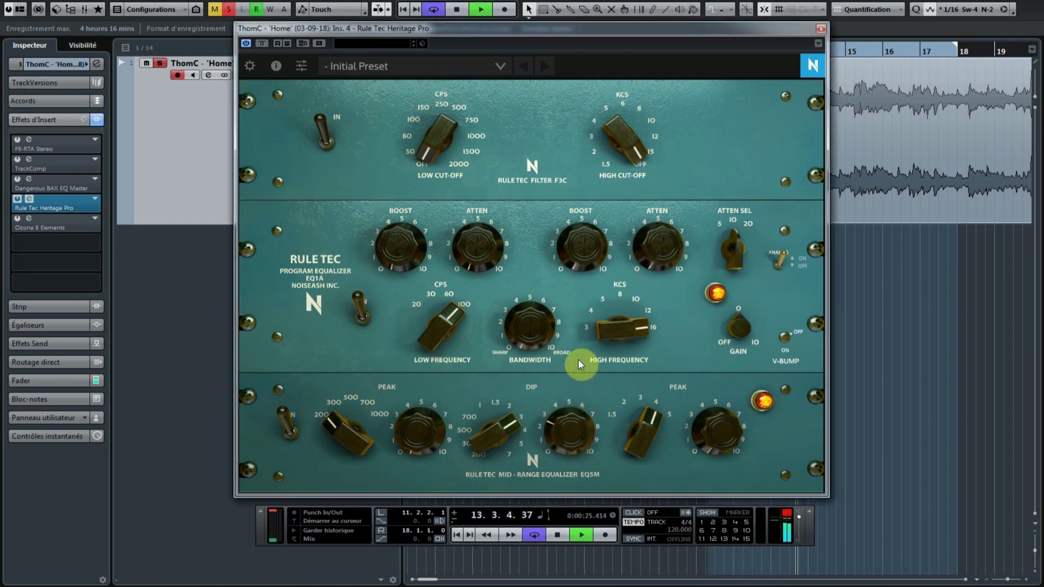
pyautogui.moveTo(566, 435); pyautogui.dragTo(588, 315)
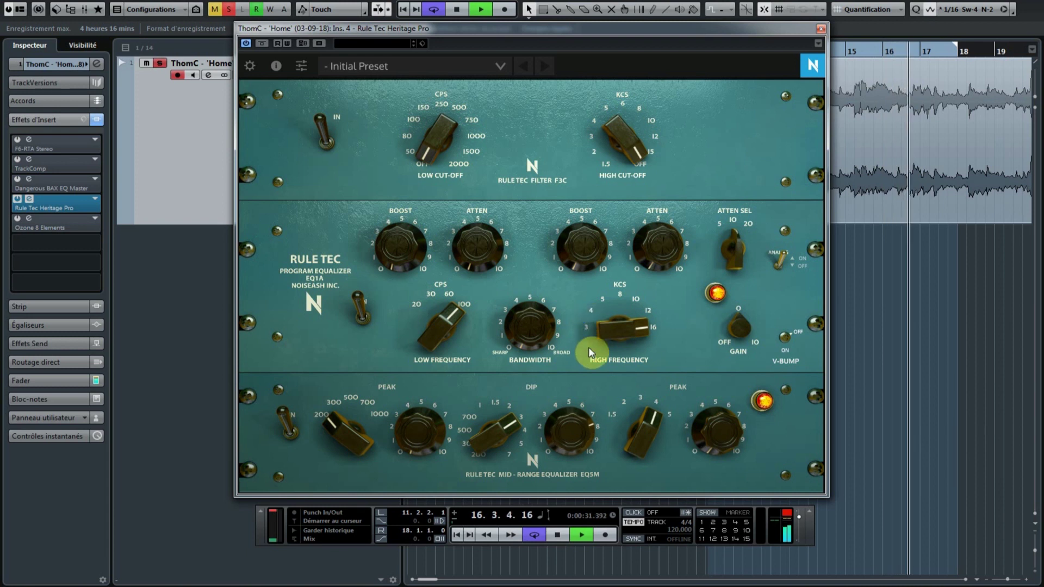
pyautogui.moveTo(589, 407); pyautogui.dragTo(566, 441)
pyautogui.press('space')
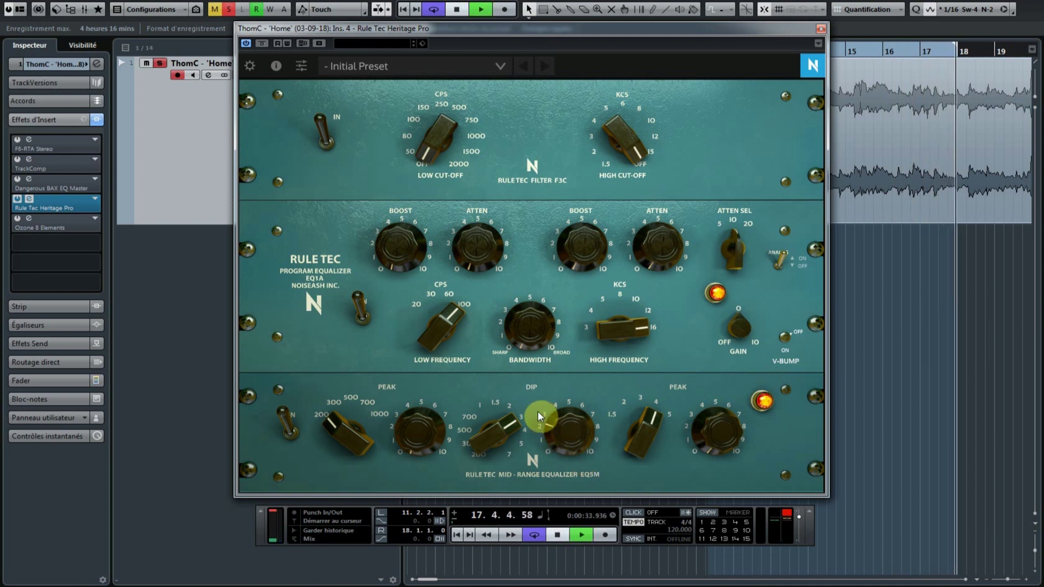
# Compare the looped section with the EQ5M mid-range section switched out and back in.
pyautogui.click(292, 423)
pyautogui.press('space')
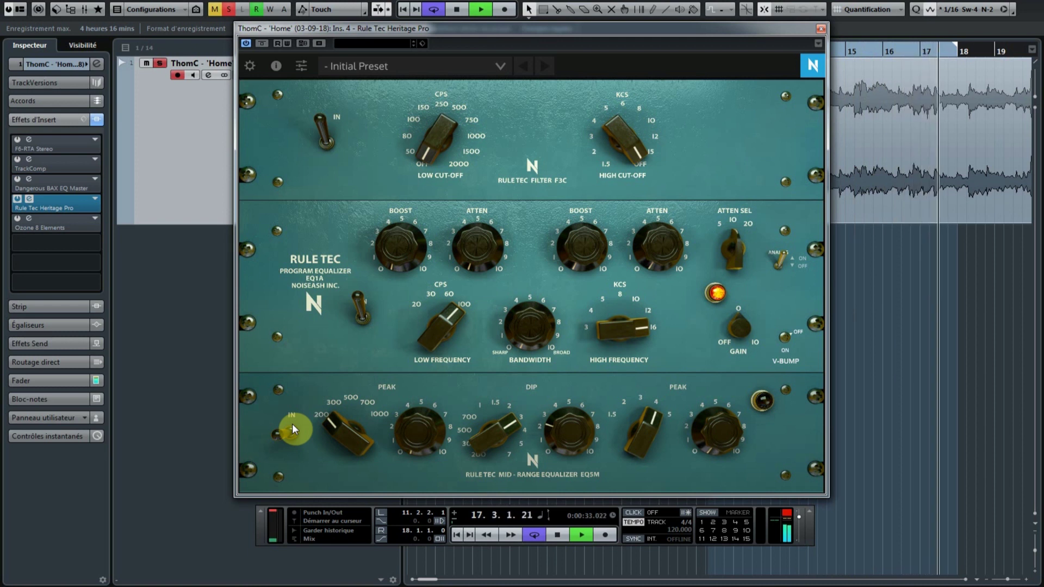
pyautogui.press('space')
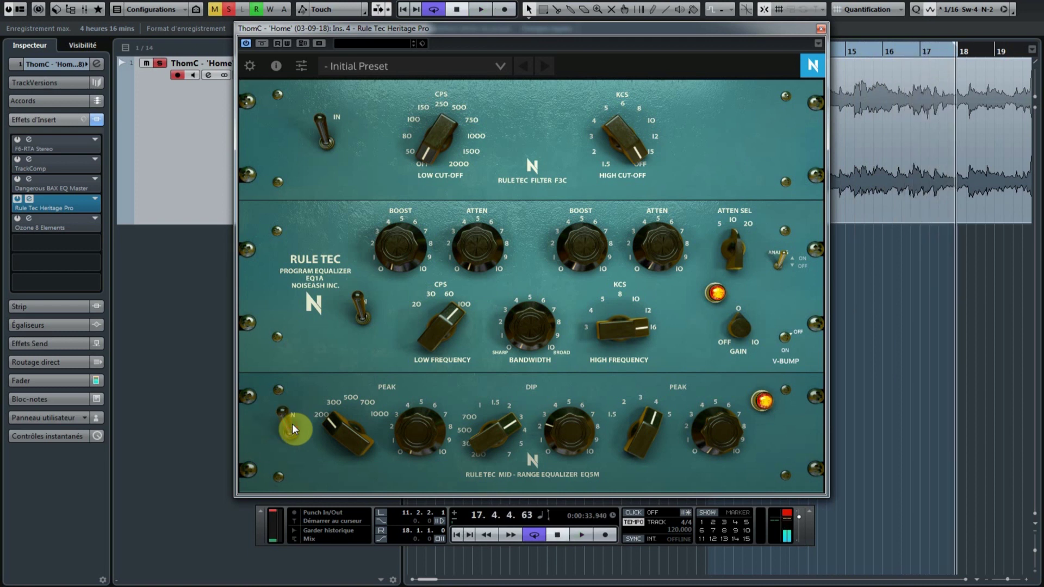
pyautogui.press('space')
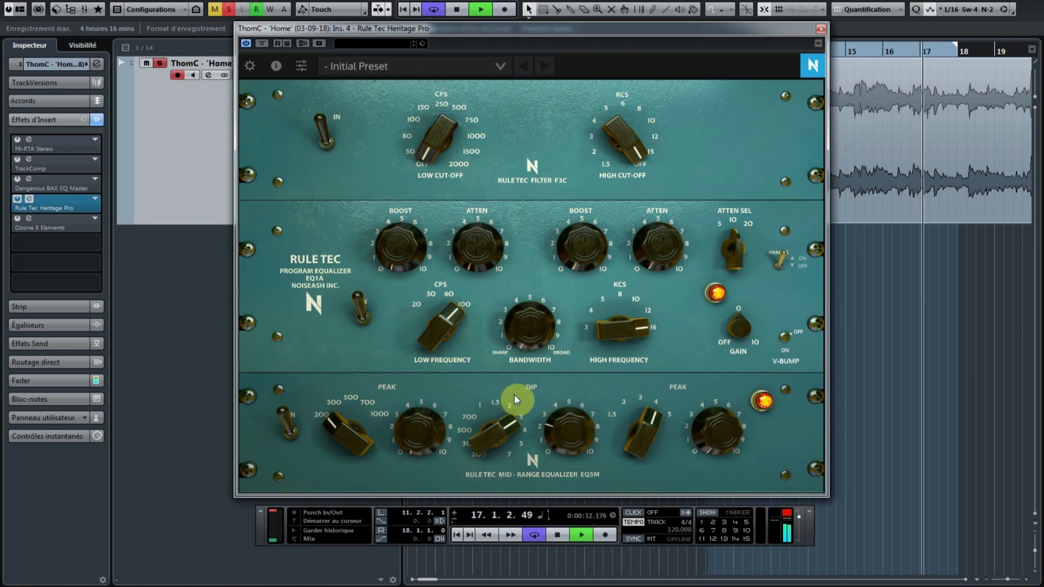
pyautogui.press('space')
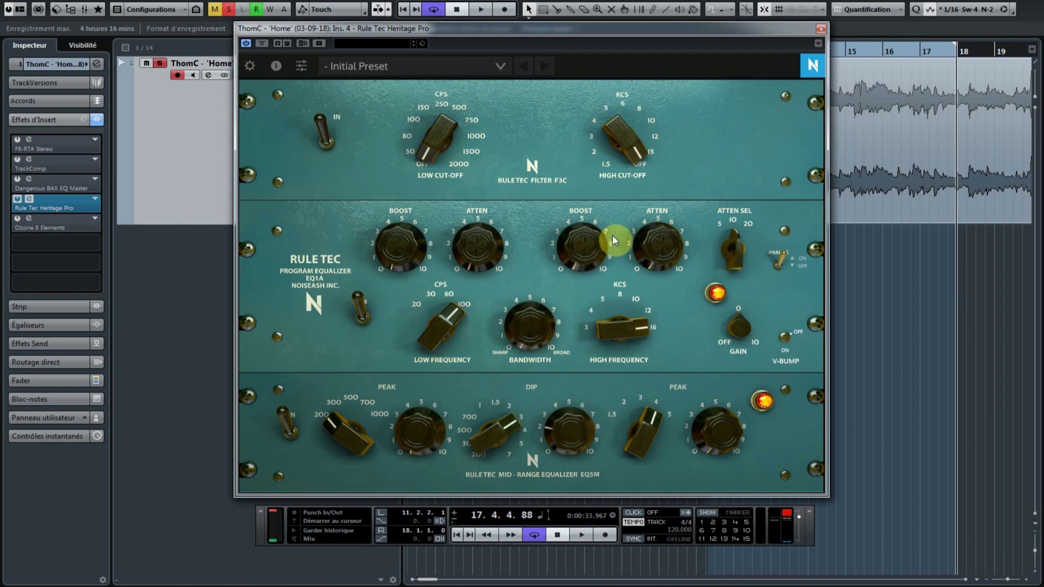
# Try the EQ1A high frequency at 12 and sweep its high boost to about 3 while the loop plays.
pyautogui.moveTo(629, 327); pyautogui.dragTo(628, 360)
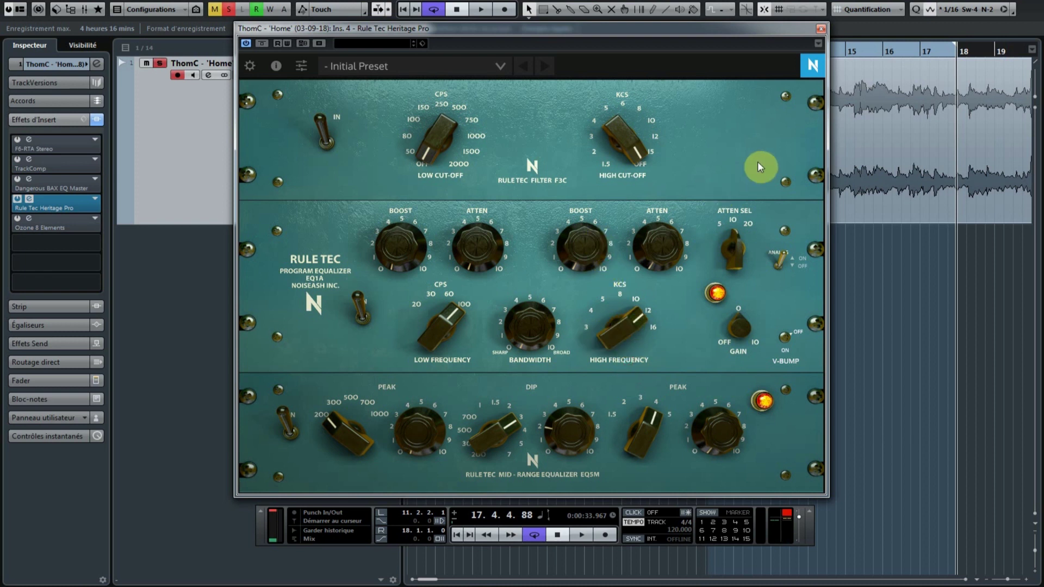
pyautogui.press('space')
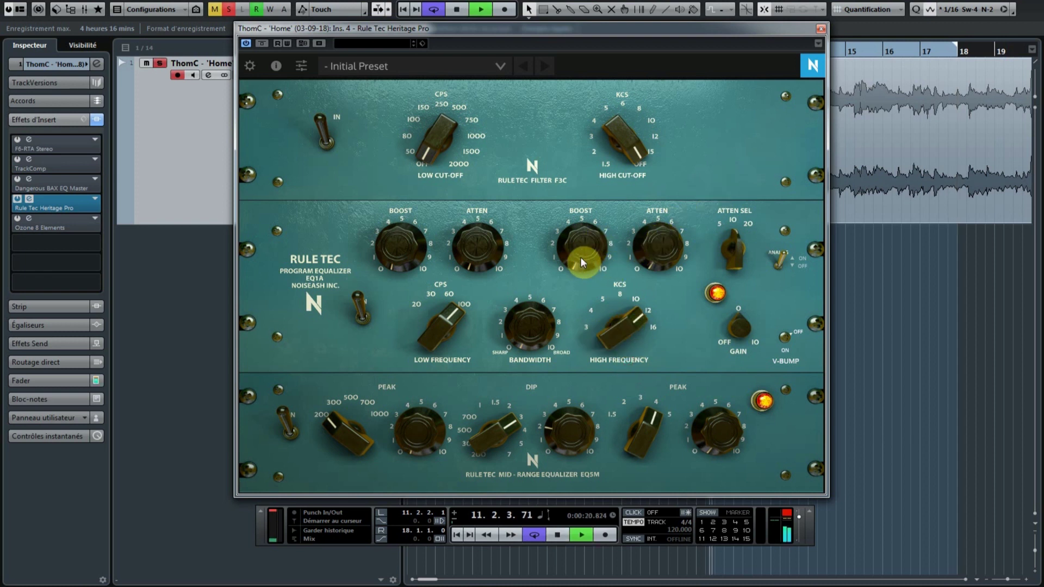
pyautogui.moveTo(583, 225)
pyautogui.mouseDown()
pyautogui.moveTo(586, 181)
pyautogui.moveTo(588, 243)
pyautogui.mouseUp()
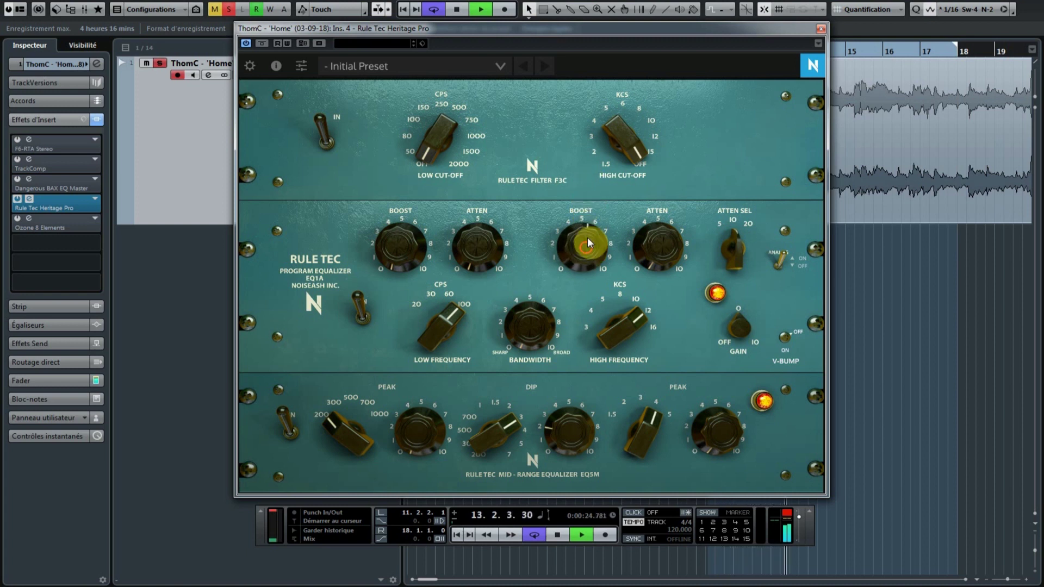
pyautogui.moveTo(587, 179); pyautogui.dragTo(616, 333)
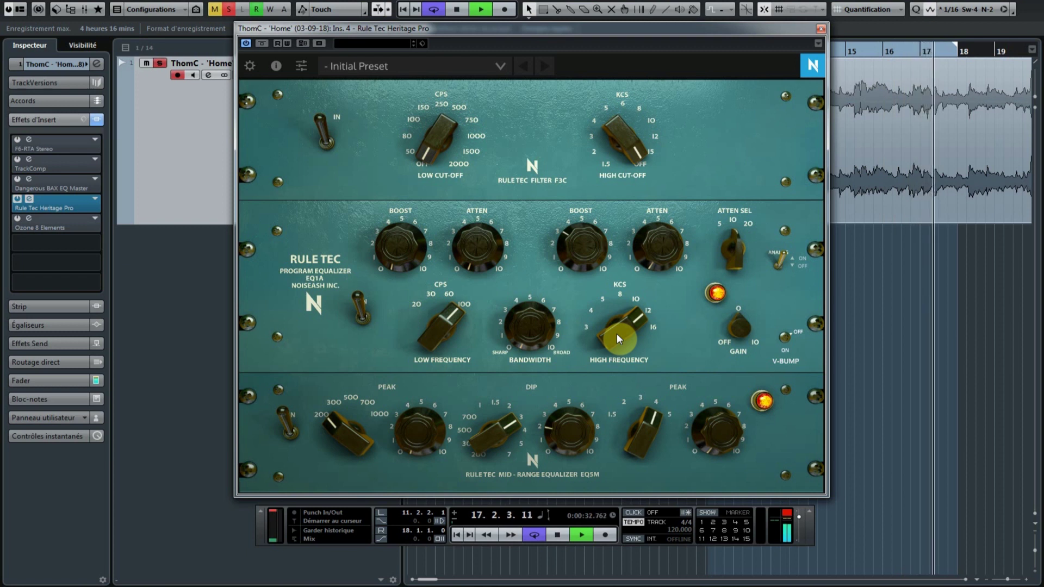
pyautogui.press('space')
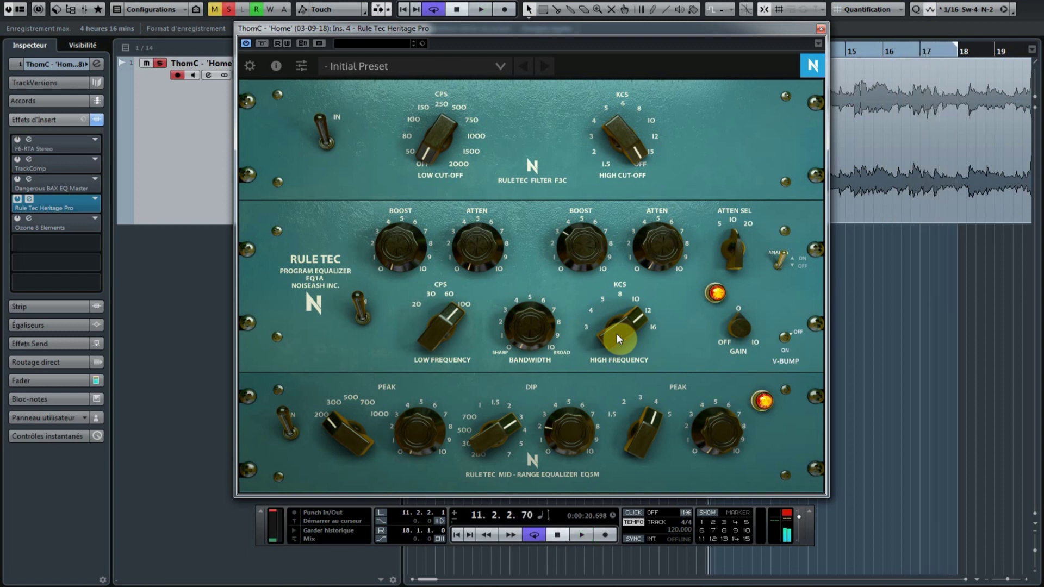
# Set the EQ1A high frequency to 16, its bandwidth to about 8 and its high boost to about 3 while auditioning the loop.
pyautogui.moveTo(617, 334); pyautogui.dragTo(613, 236)
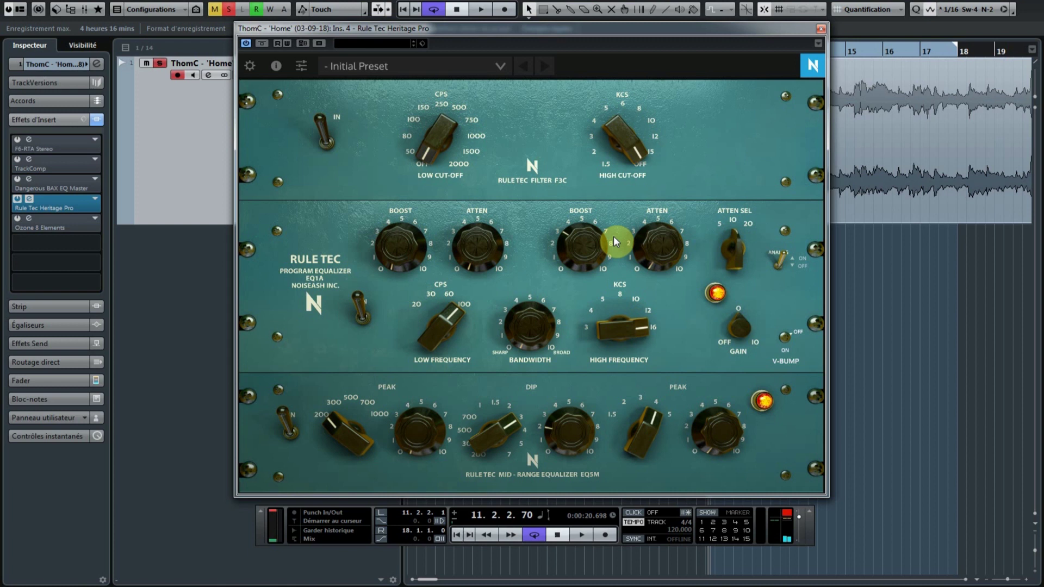
pyautogui.press('space')
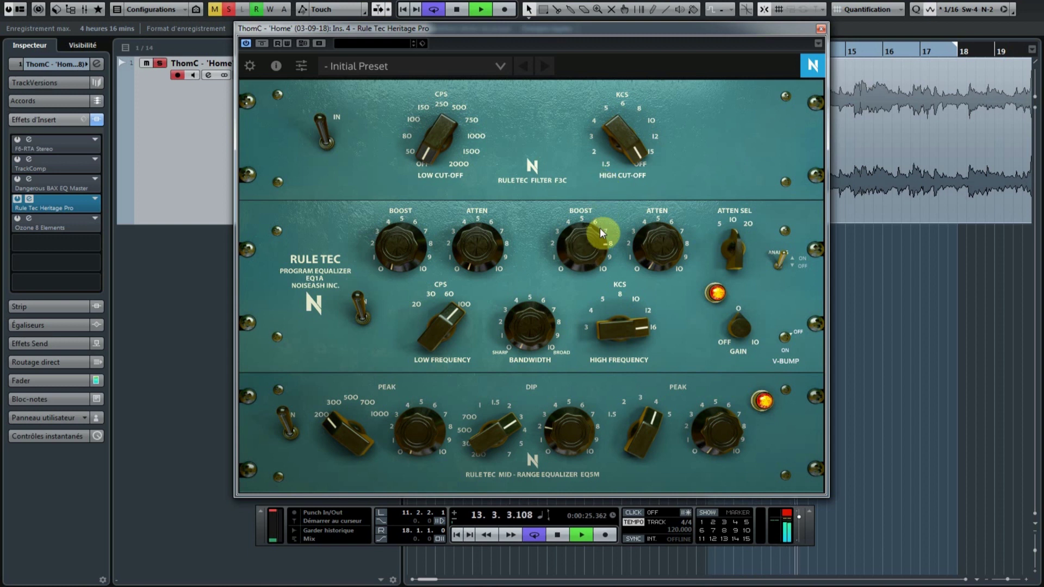
pyautogui.moveTo(601, 261); pyautogui.dragTo(611, 338)
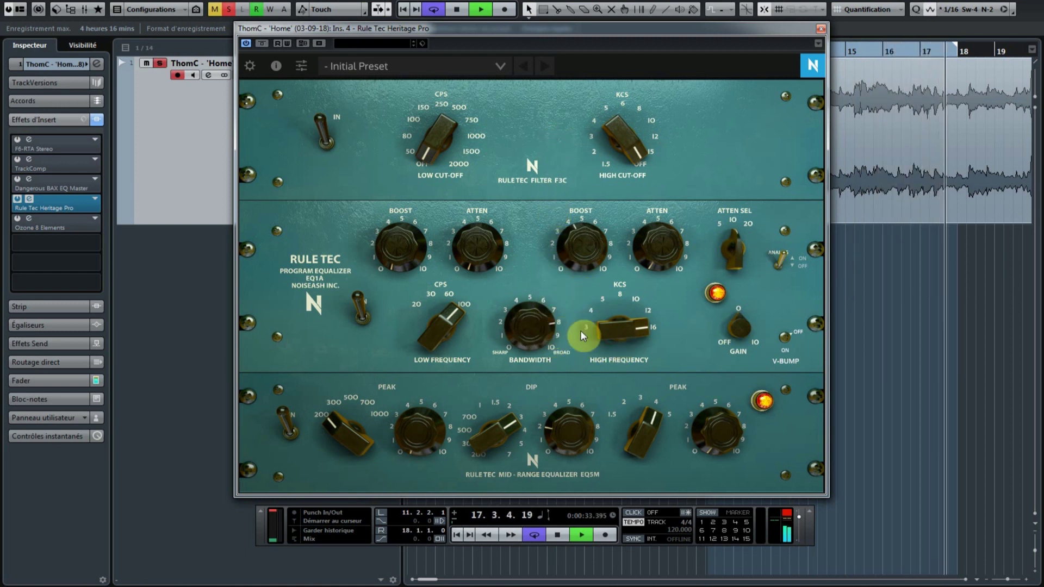
pyautogui.moveTo(615, 335); pyautogui.dragTo(615, 367)
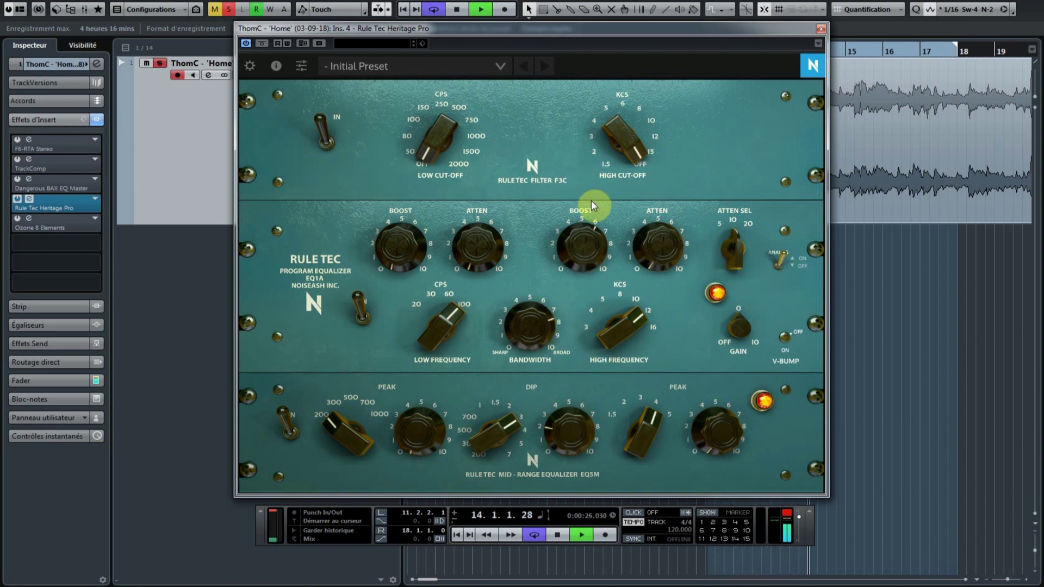
pyautogui.moveTo(612, 324); pyautogui.dragTo(615, 292)
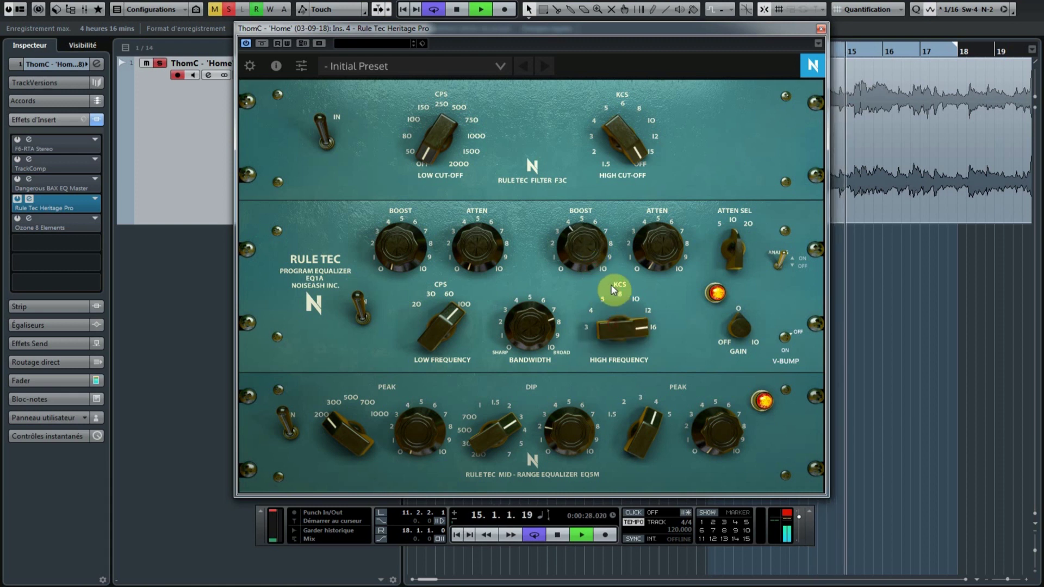
pyautogui.moveTo(595, 218); pyautogui.dragTo(596, 256)
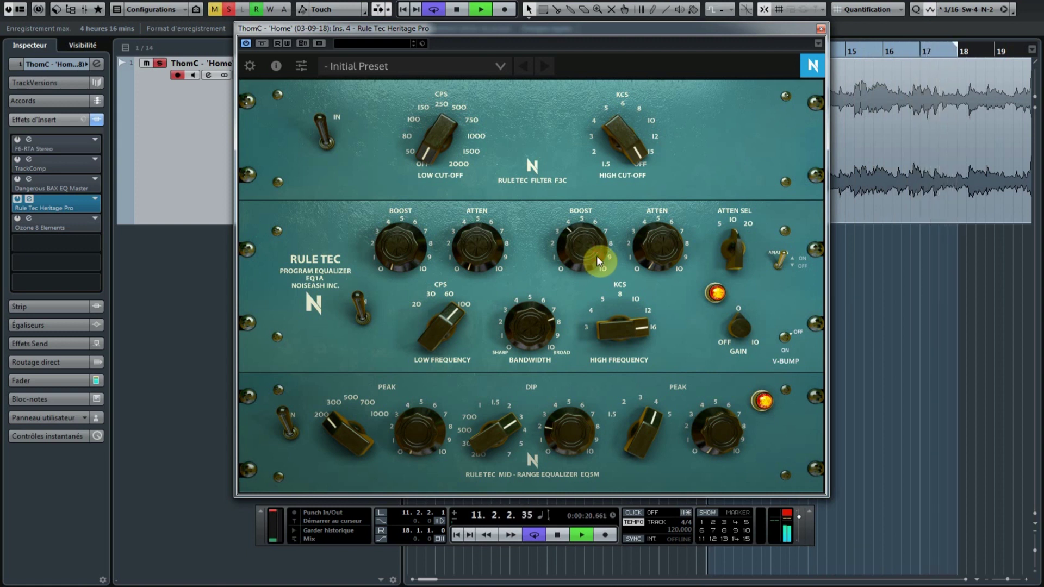
pyautogui.press('space')
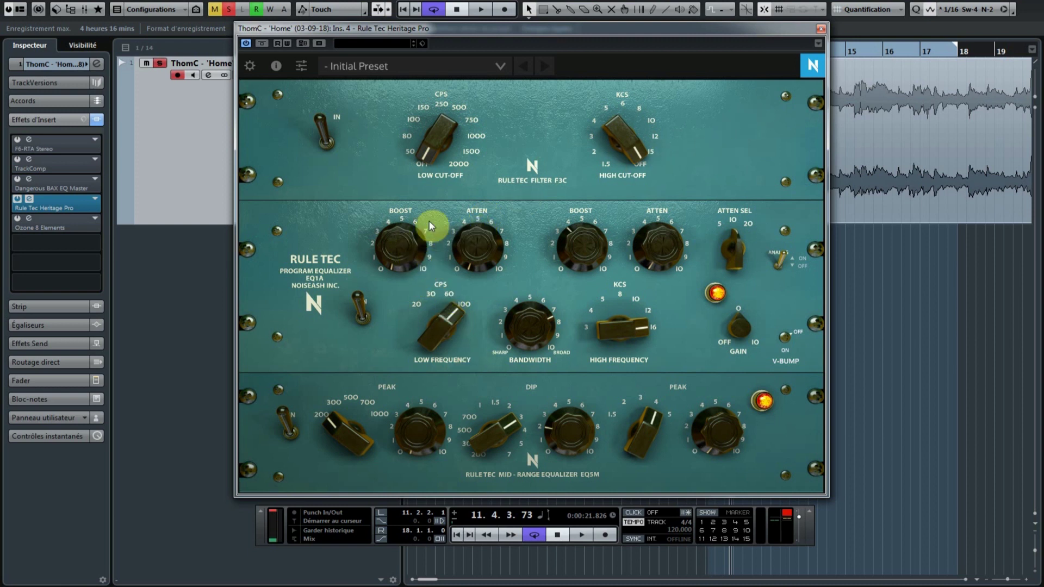
# Adjust the EQ1A low boost with the low frequency at 100 while the loop plays.
pyautogui.press('space')
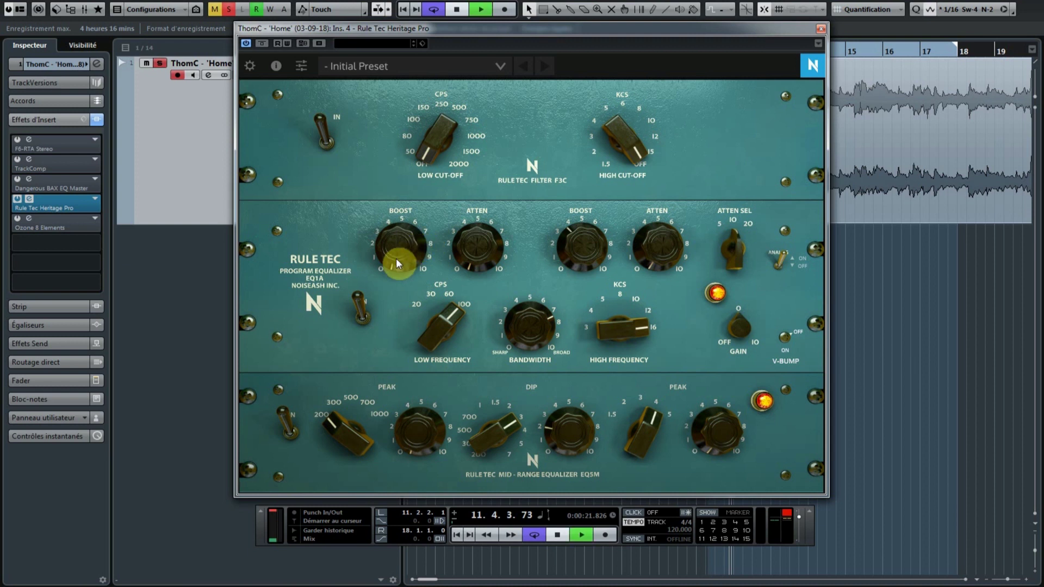
pyautogui.moveTo(396, 253); pyautogui.dragTo(419, 163)
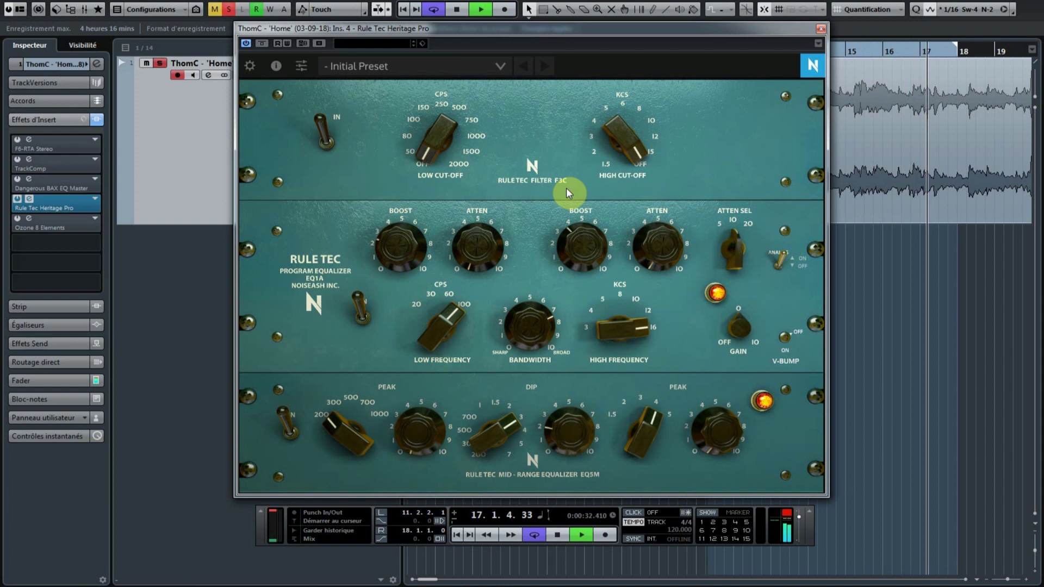
pyautogui.press('space')
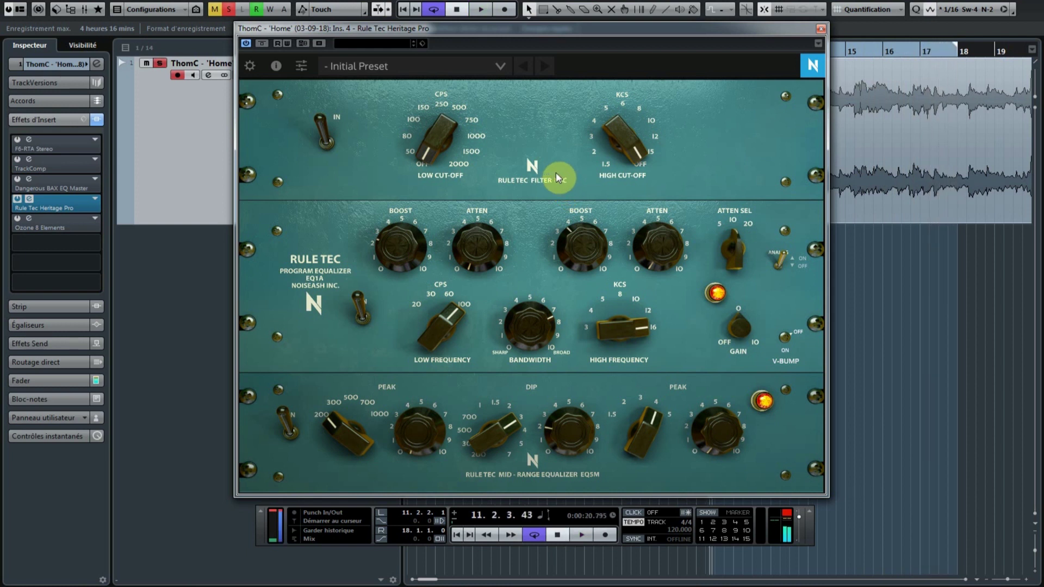
# Play the loop with Rule Tec Heritage Pro bypassed for comparison, and re-enable the plugin.
pyautogui.click(263, 42)
pyautogui.press('space')
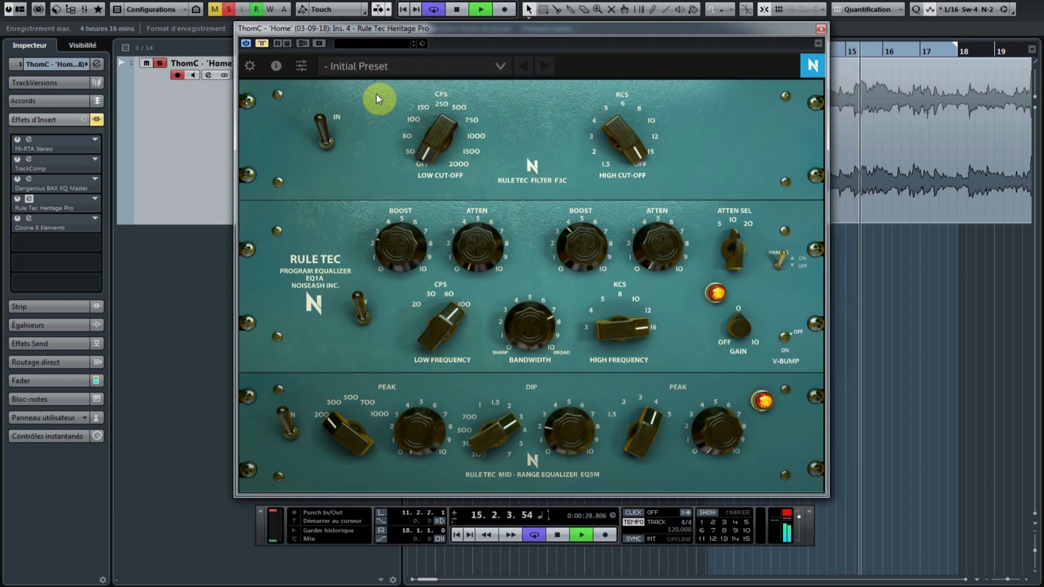
pyautogui.press('space')
pyautogui.click(269, 47)
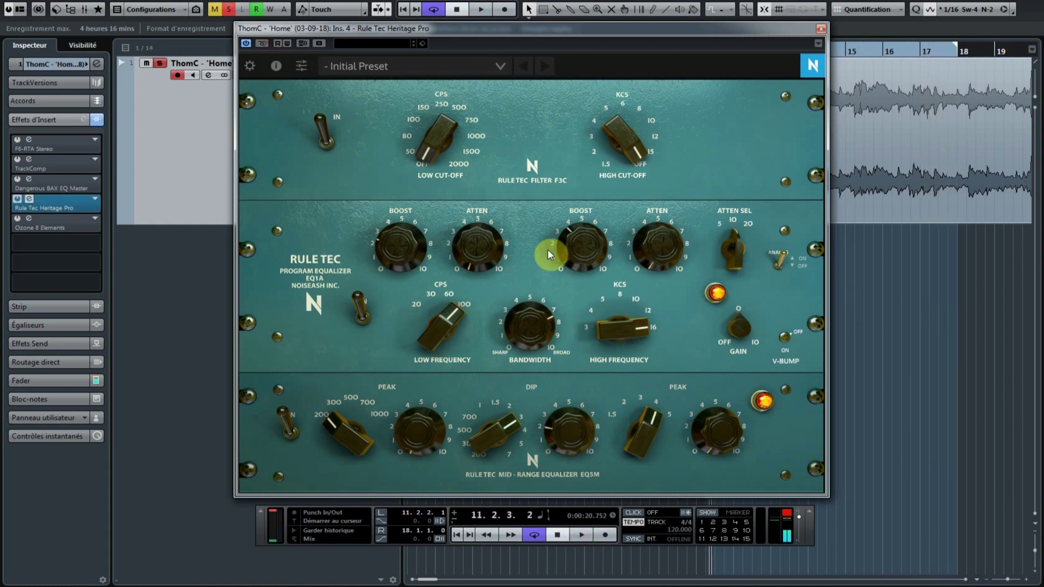
# Check the EQ1A gain control and replay the loop with Heritage Pro active.
pyautogui.moveTo(738, 327)
pyautogui.moveTo(738, 327); pyautogui.dragTo(735, 332)
pyautogui.press('space')
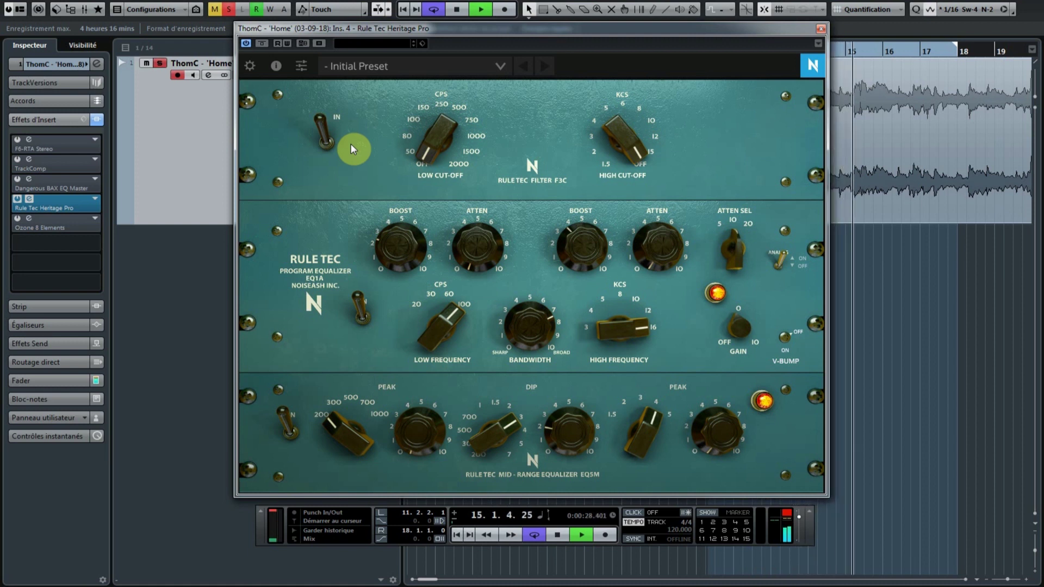
# Compare the loop with Heritage Pro bypassed and active, and fine-tune the EQ1A high boost and low boost before stopping playback.
pyautogui.click(264, 46)
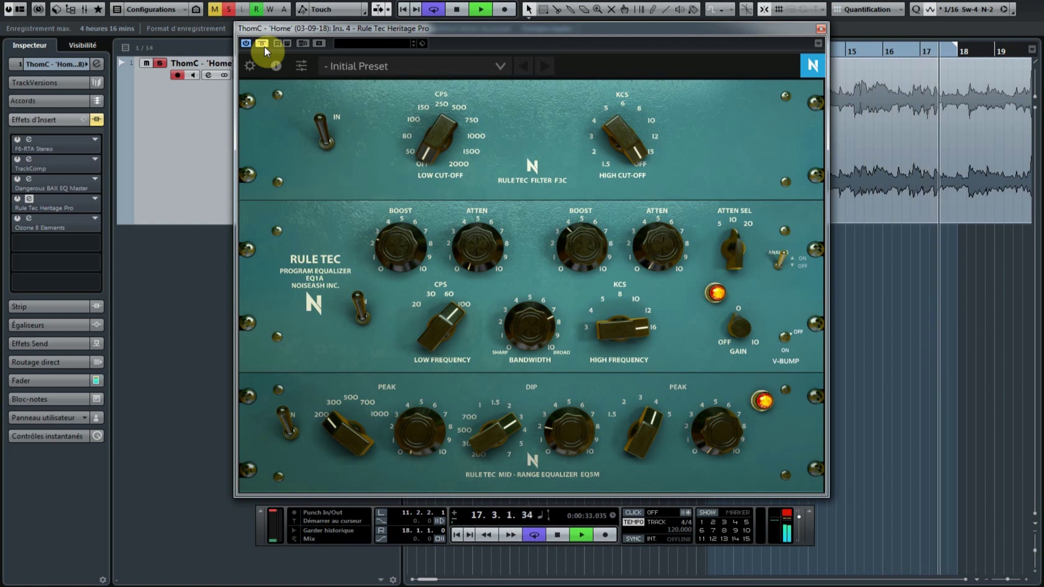
pyautogui.click(264, 45)
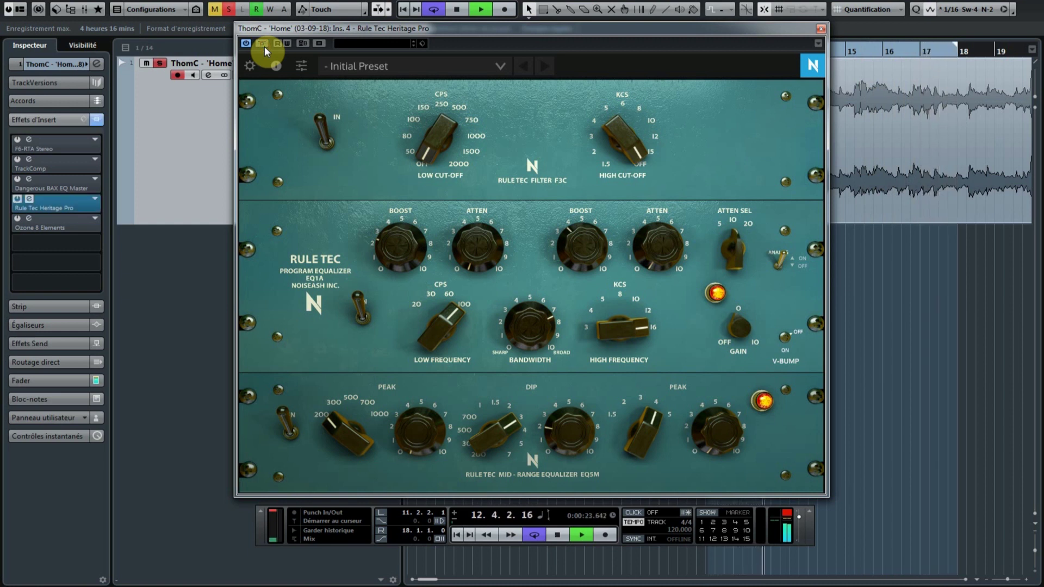
pyautogui.moveTo(600, 243); pyautogui.dragTo(595, 237)
pyautogui.moveTo(402, 276); pyautogui.dragTo(401, 266)
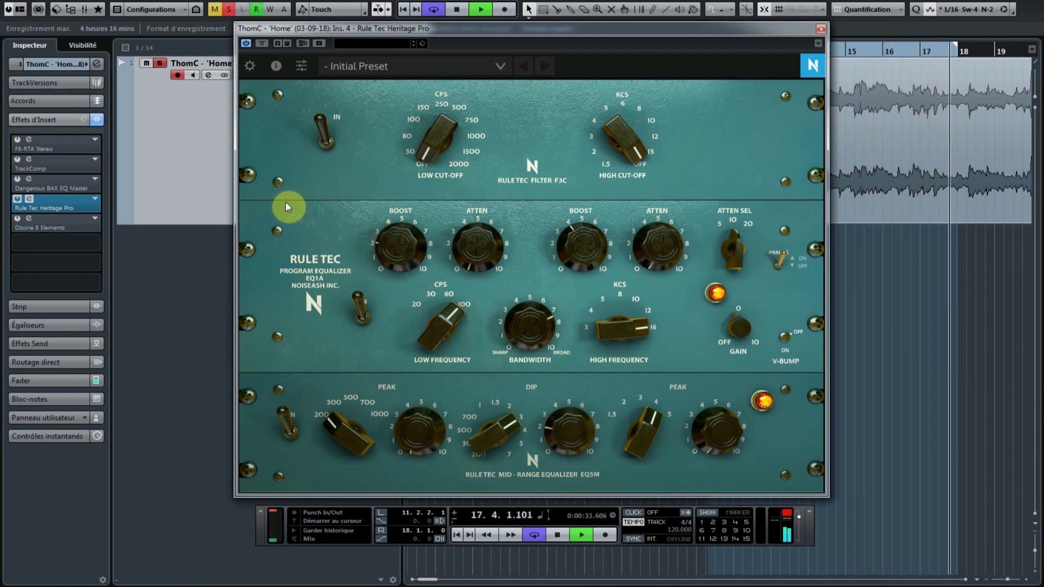
pyautogui.press('space')
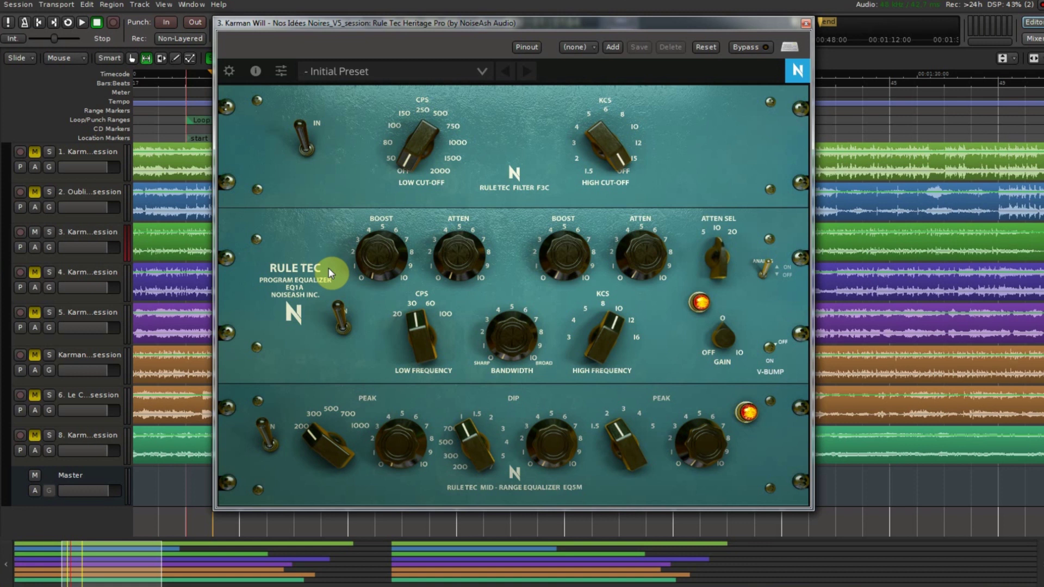
# Play the session's third track from the loop start before applying any EQ1A boost, and stop playback.
pyautogui.click(188, 74)
pyautogui.press('space')
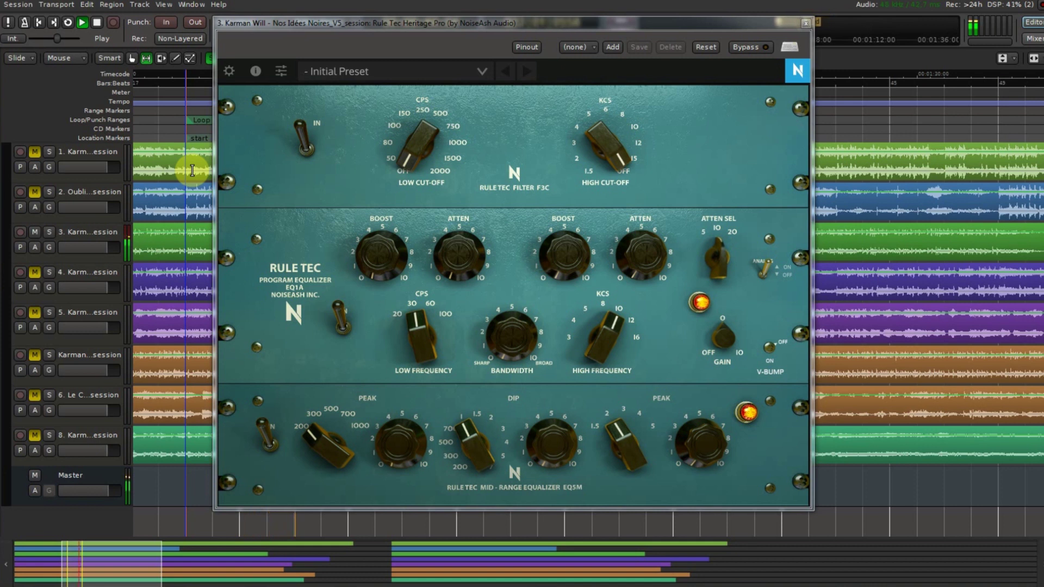
pyautogui.click(100, 24)
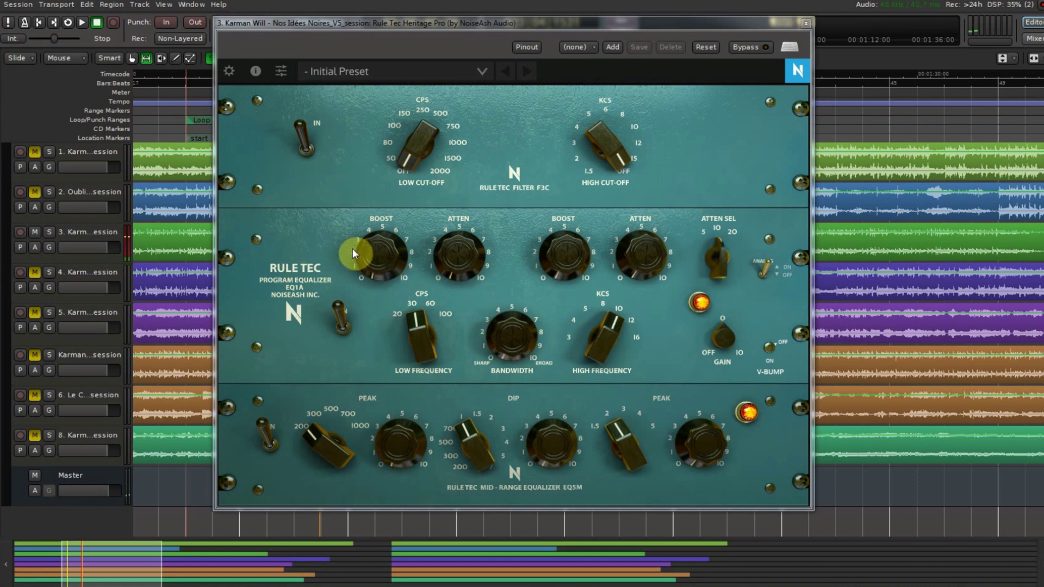
# Set the EQ1A low frequency to 60 and raise its low boost to about 2 while the loop plays.
pyautogui.moveTo(427, 337); pyautogui.dragTo(423, 294)
pyautogui.click(69, 23)
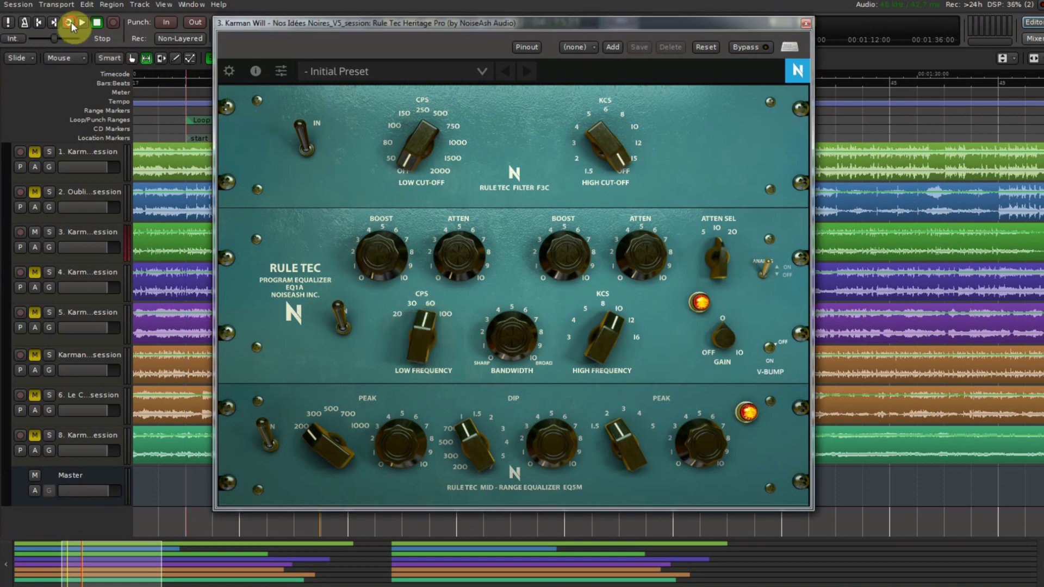
pyautogui.click(371, 196)
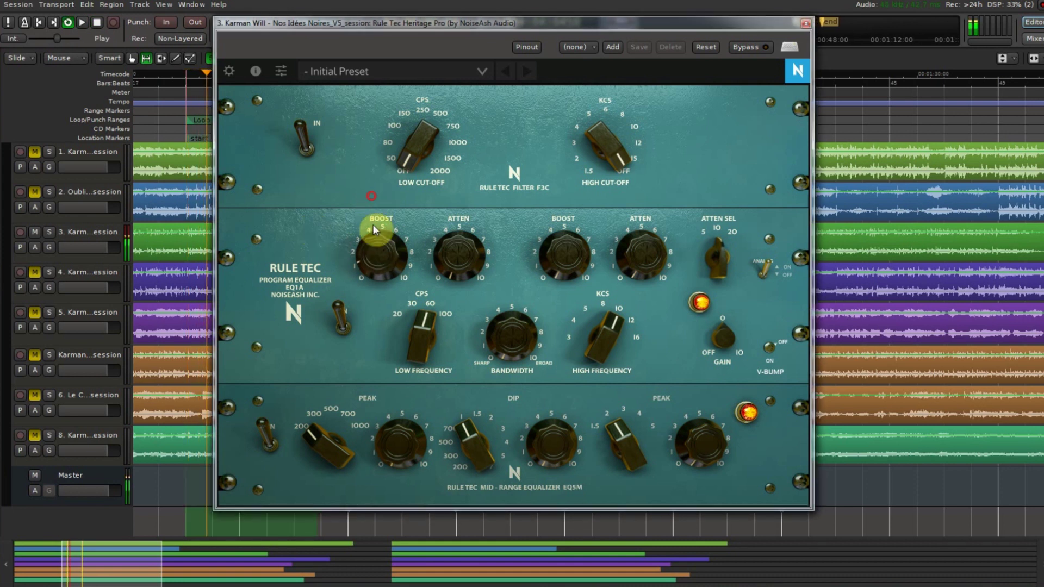
pyautogui.moveTo(378, 252); pyautogui.dragTo(379, 171)
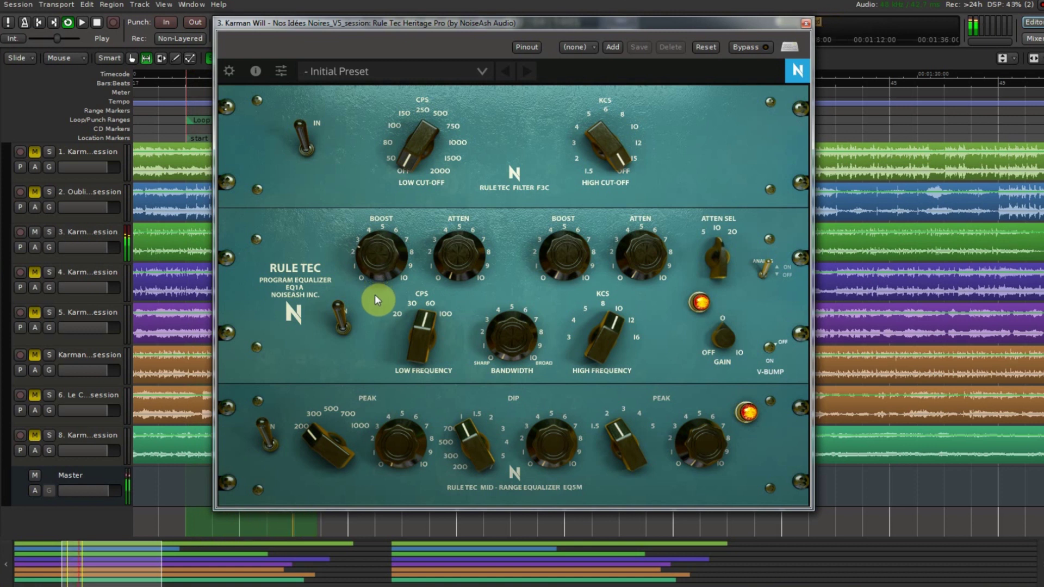
pyautogui.press('space')
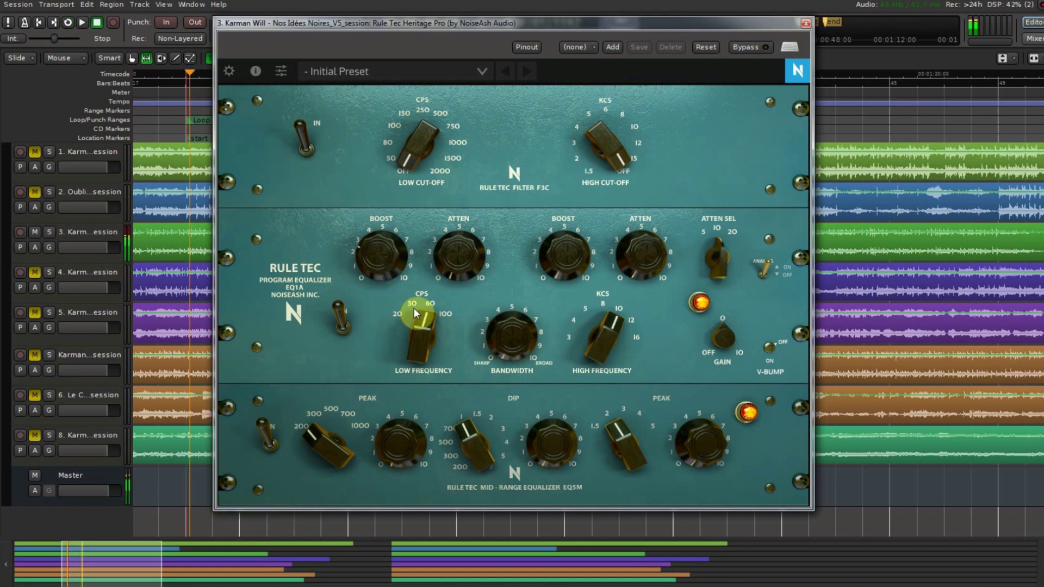
# Compare playback with the EQ1A section switched out and back in, and check its gain control.
pyautogui.click(354, 325)
pyautogui.press('space')
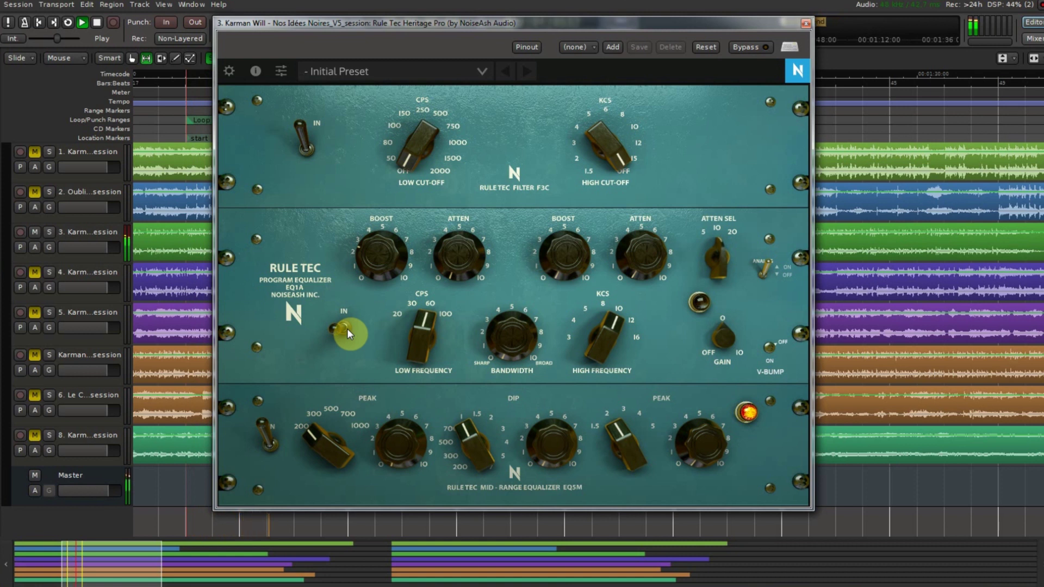
pyautogui.click(66, 23)
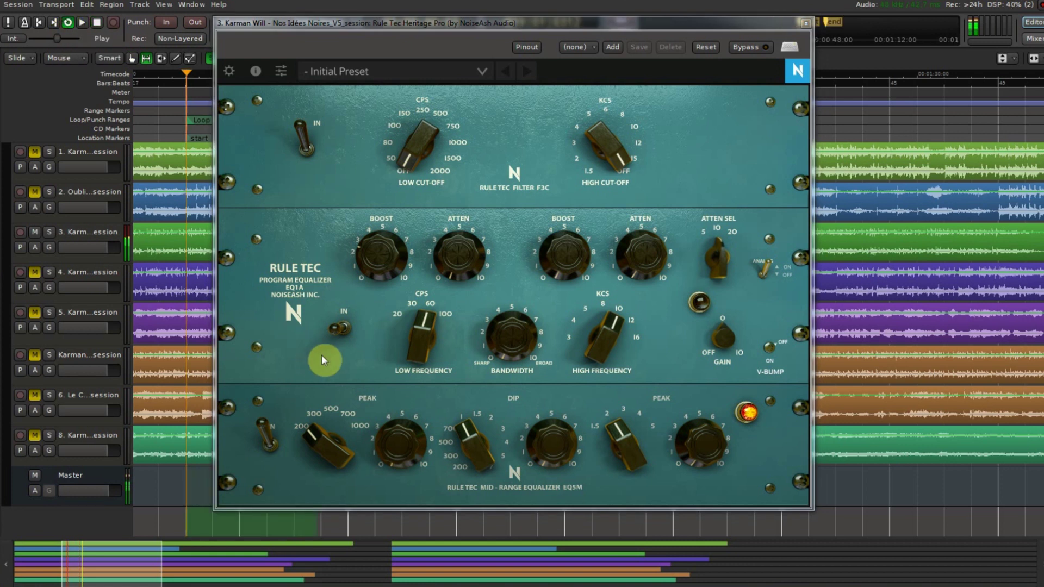
pyautogui.click(338, 329)
pyautogui.moveTo(735, 340); pyautogui.dragTo(735, 344)
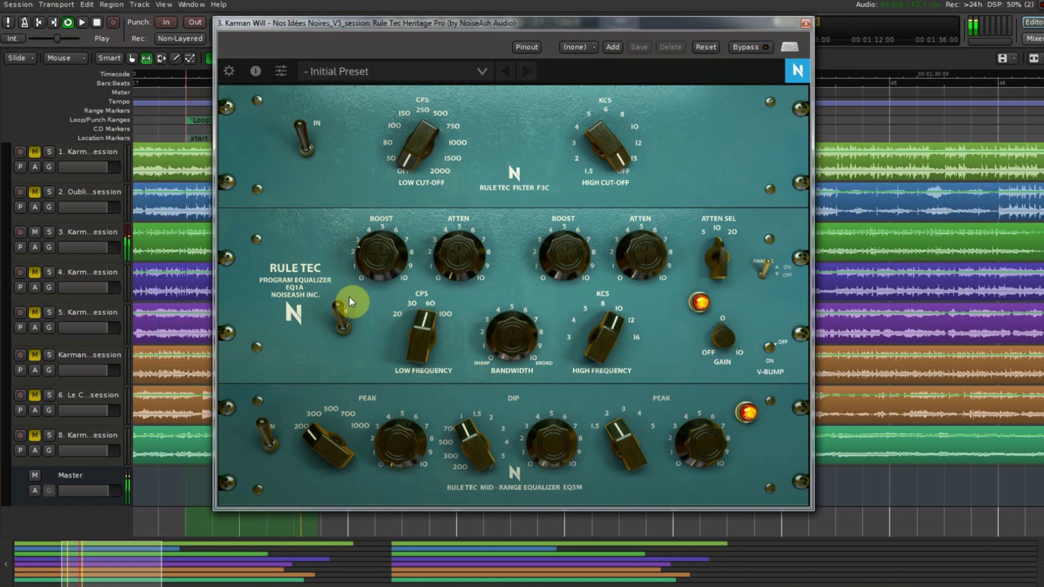
pyautogui.press('space')
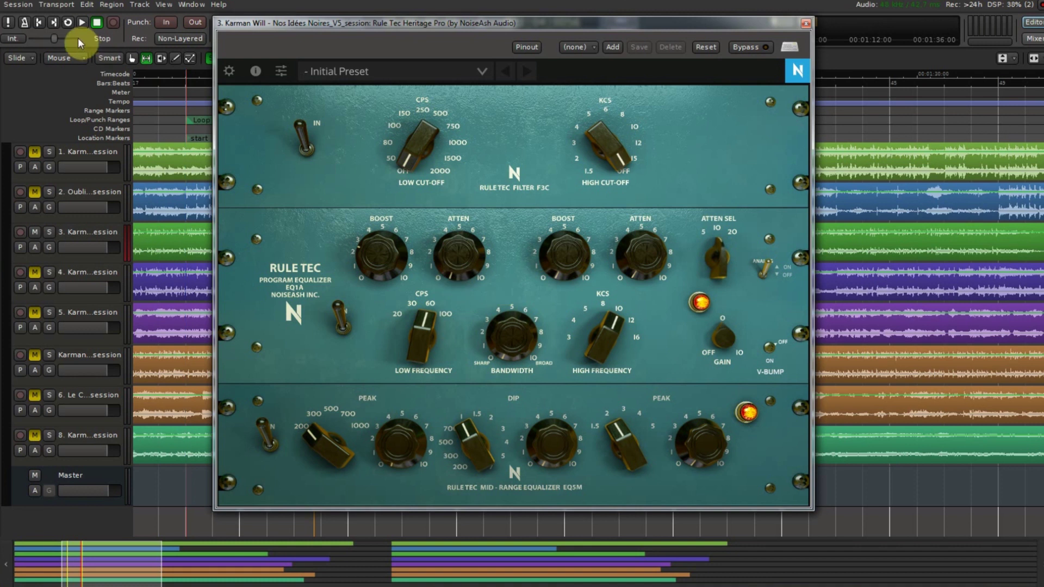
# Try the EQ1A low attenuation at about 2 while the loop plays, and return it to zero.
pyautogui.click(67, 22)
pyautogui.moveTo(452, 253); pyautogui.dragTo(480, 315)
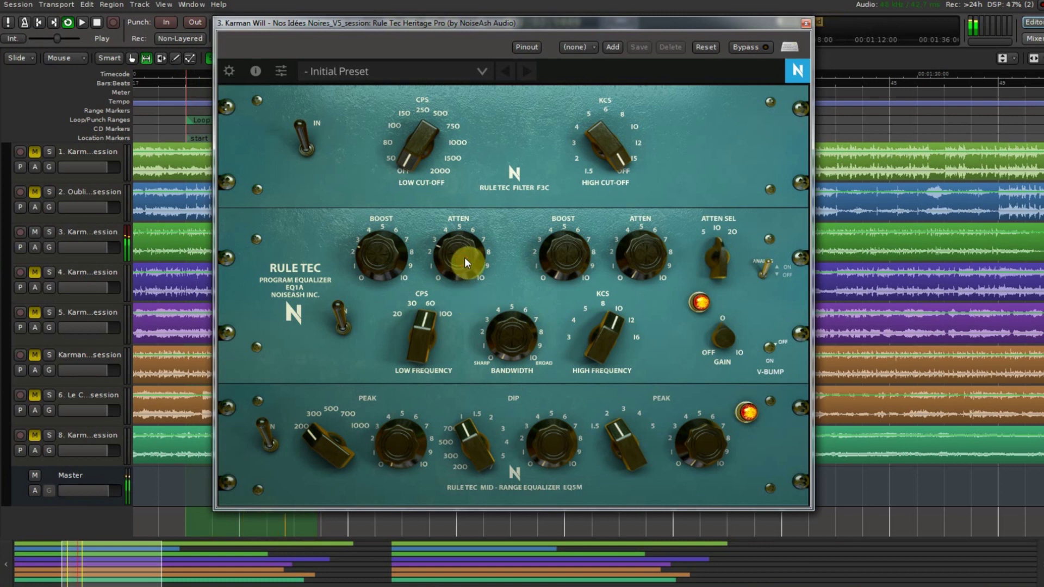
pyautogui.press('space')
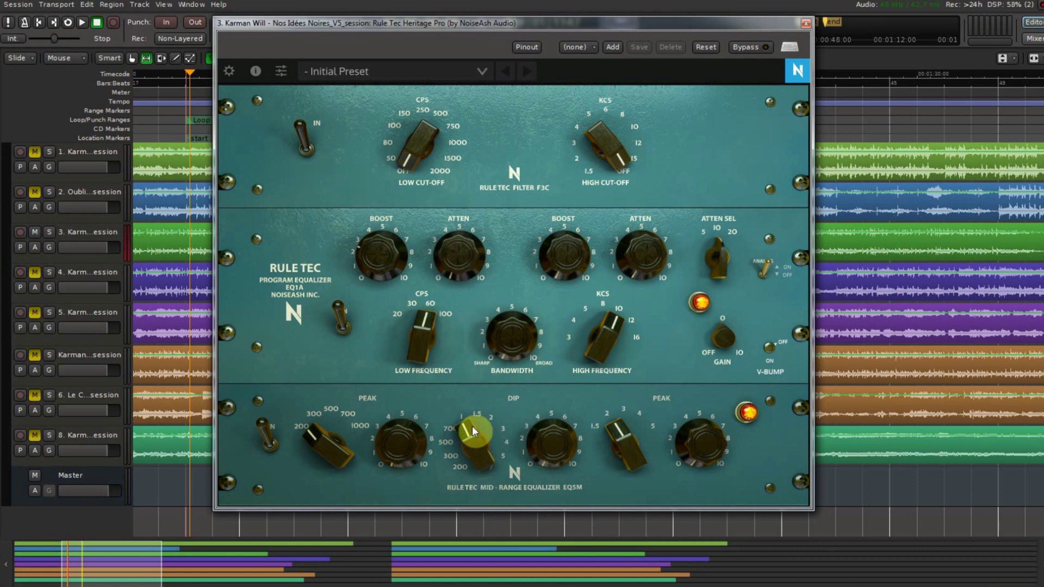
# Set the EQ5M dip to about 1 at 200 with the loop playing, and raise the EQ1A low boost slightly.
pyautogui.moveTo(472, 431); pyautogui.dragTo(543, 505)
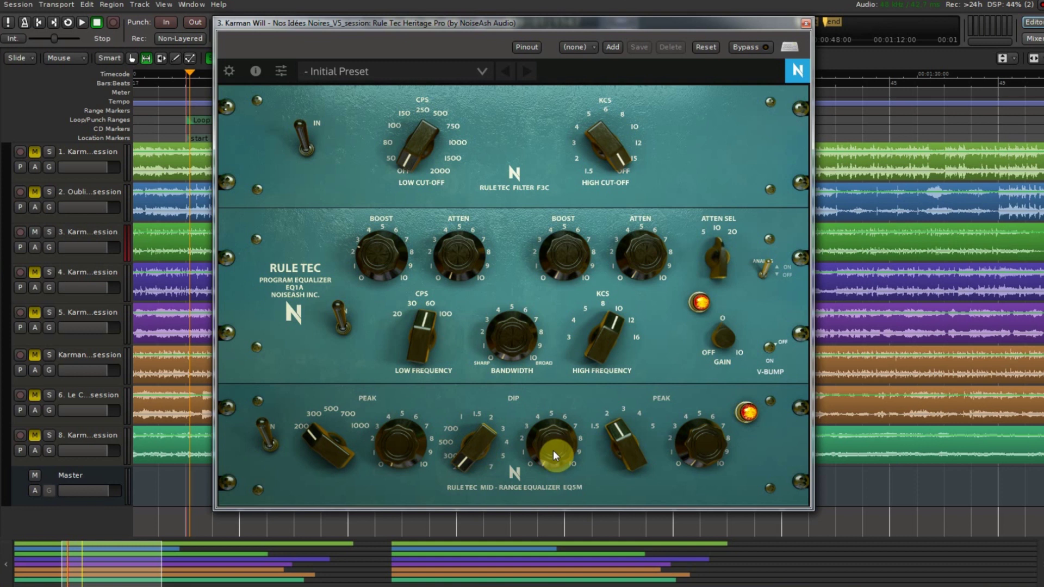
pyautogui.click(186, 83)
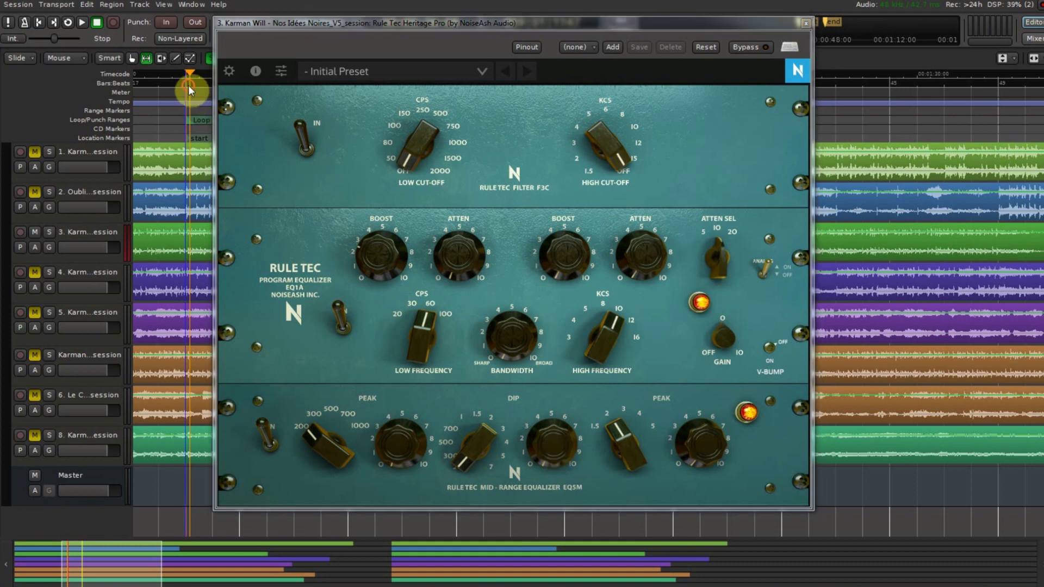
pyautogui.click(66, 23)
pyautogui.click(554, 442)
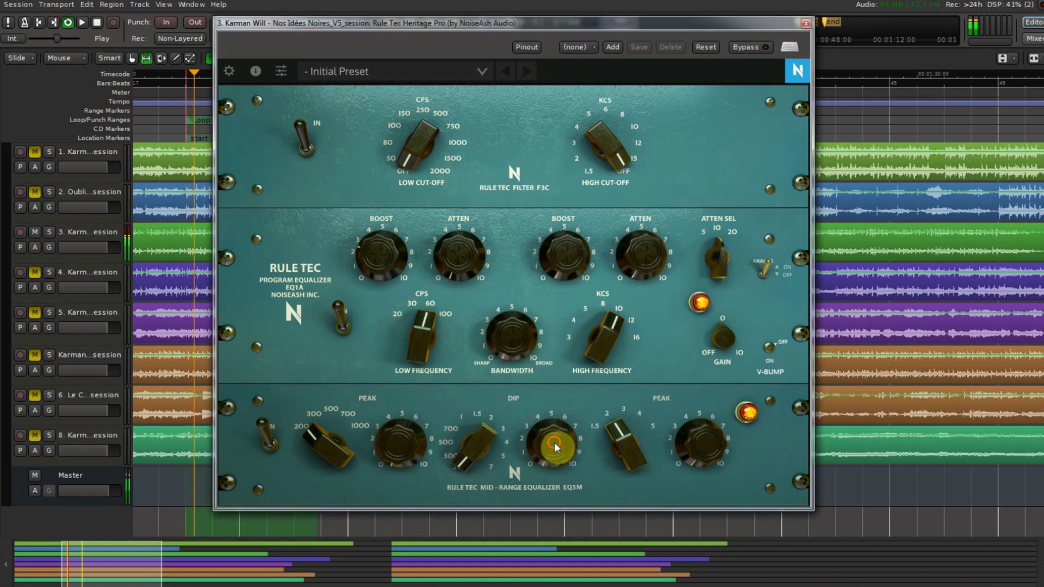
pyautogui.moveTo(555, 394); pyautogui.dragTo(576, 420)
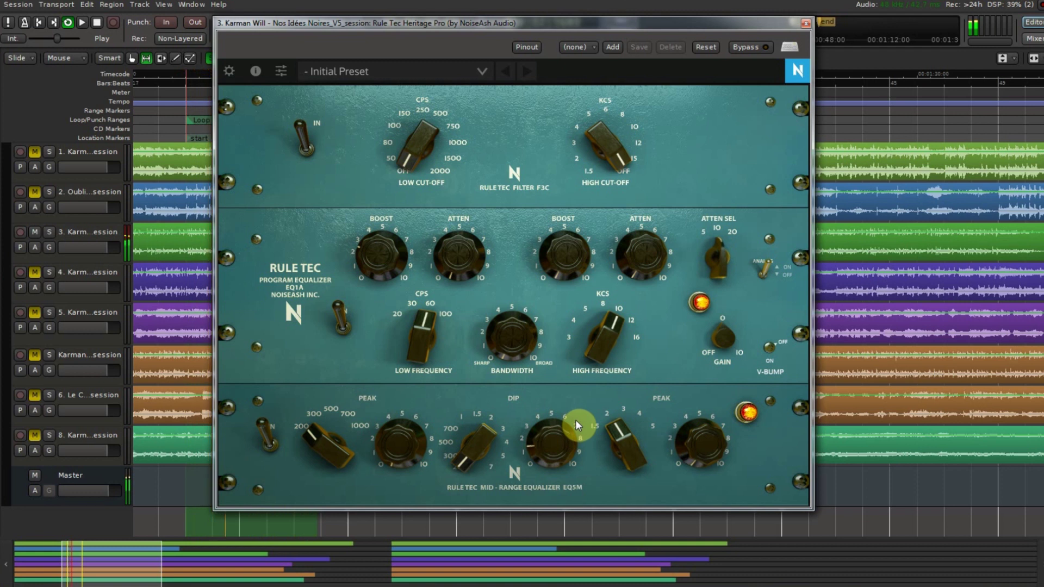
pyautogui.moveTo(393, 249); pyautogui.dragTo(392, 240)
pyautogui.press('space')
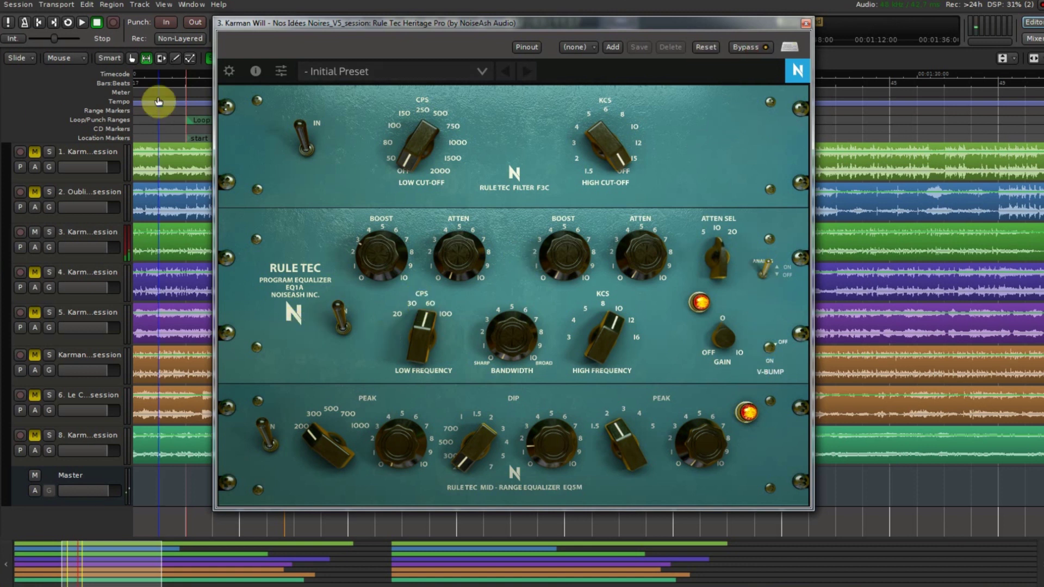
# Play the track from the loop start with Heritage Pro bypassed for comparison.
pyautogui.click(186, 89)
pyautogui.press('space')
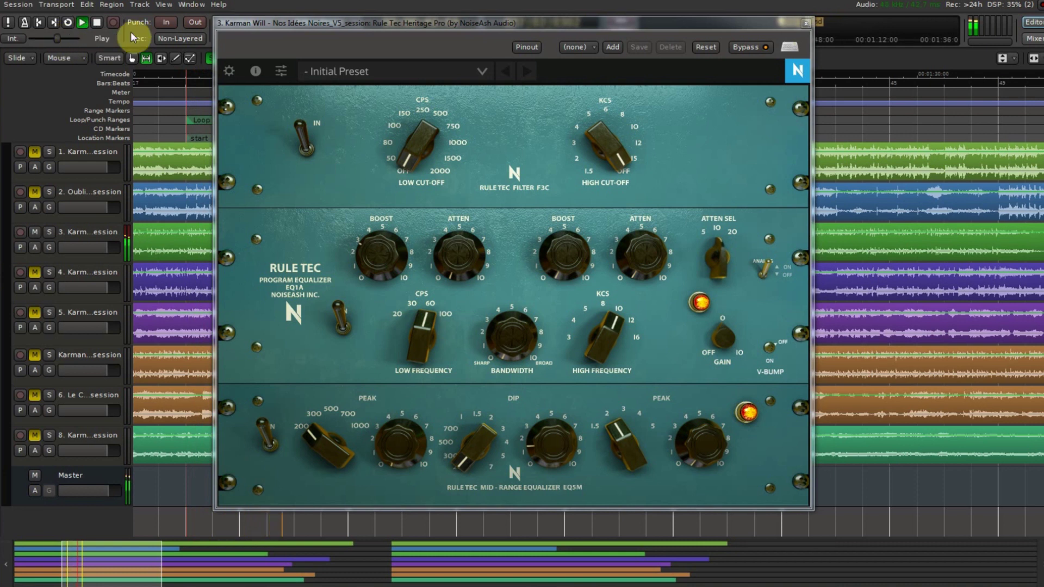
pyautogui.click(740, 47)
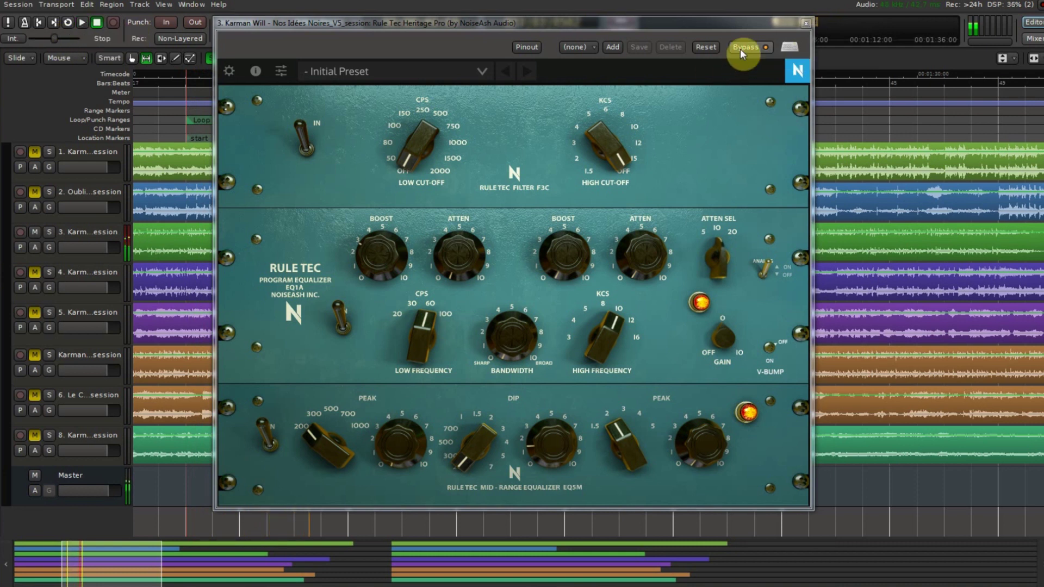
# Replay the track from the loop start with the plugin active and set the EQ1A gain to -1.2 dB.
pyautogui.click(185, 79)
pyautogui.press('space')
pyautogui.click(727, 338)
pyautogui.moveTo(727, 337); pyautogui.dragTo(727, 343)
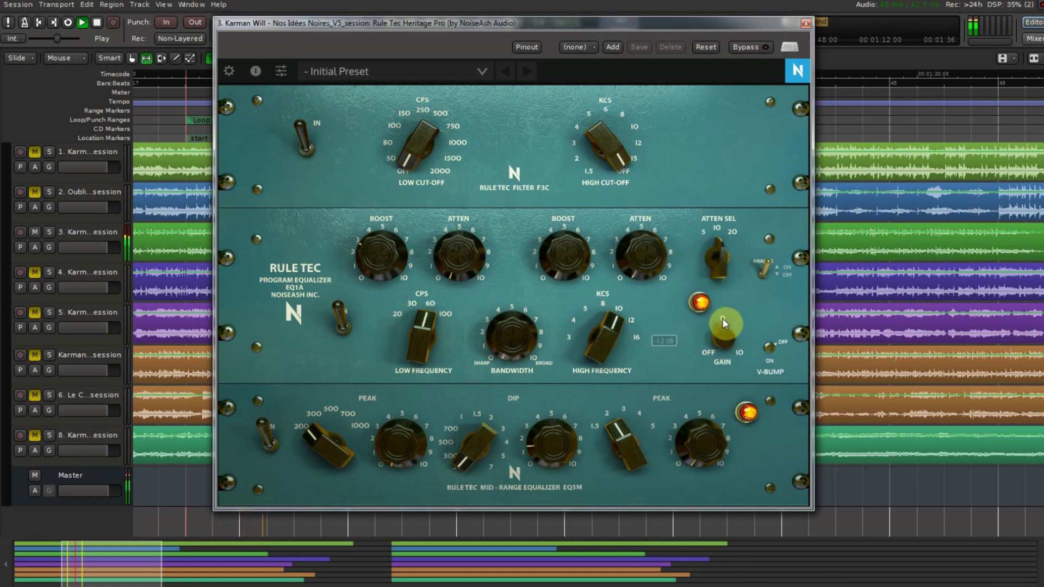
# Loop the section while switching the plugin bypass on and off to compare both sounds, and stop playback.
pyautogui.click(64, 22)
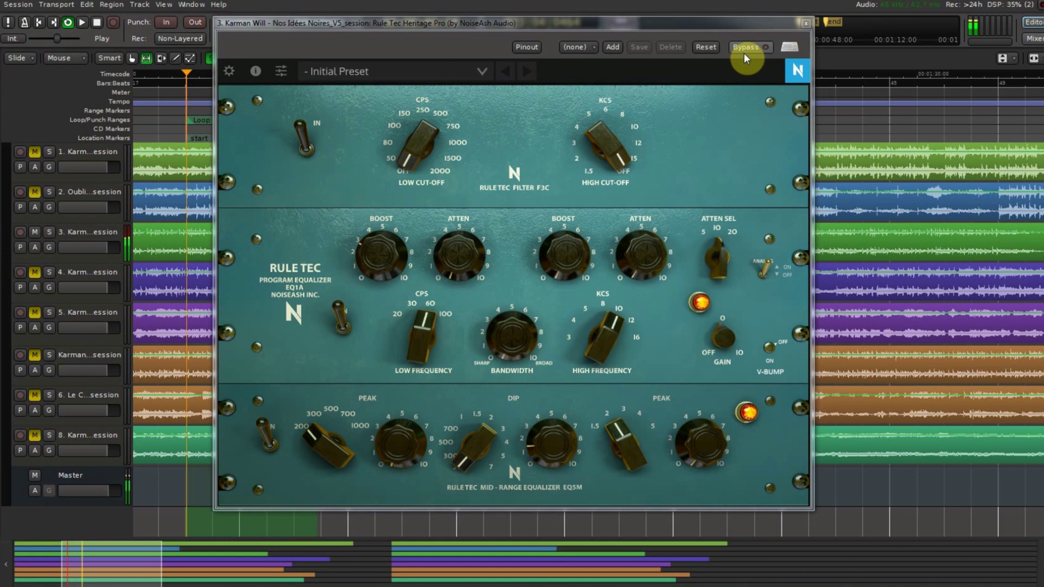
pyautogui.click(745, 49)
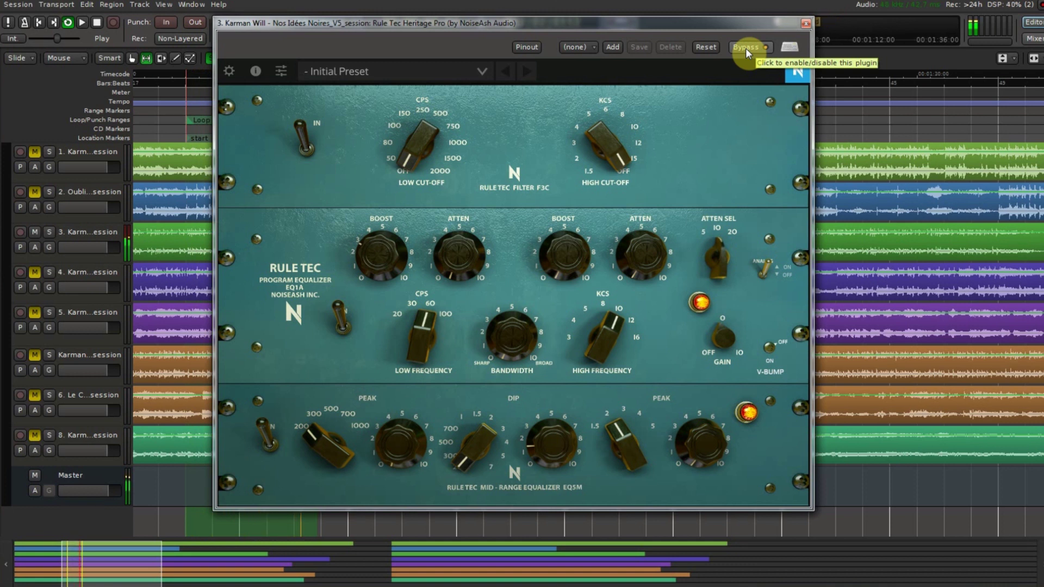
pyautogui.click(746, 48)
pyautogui.click(745, 47)
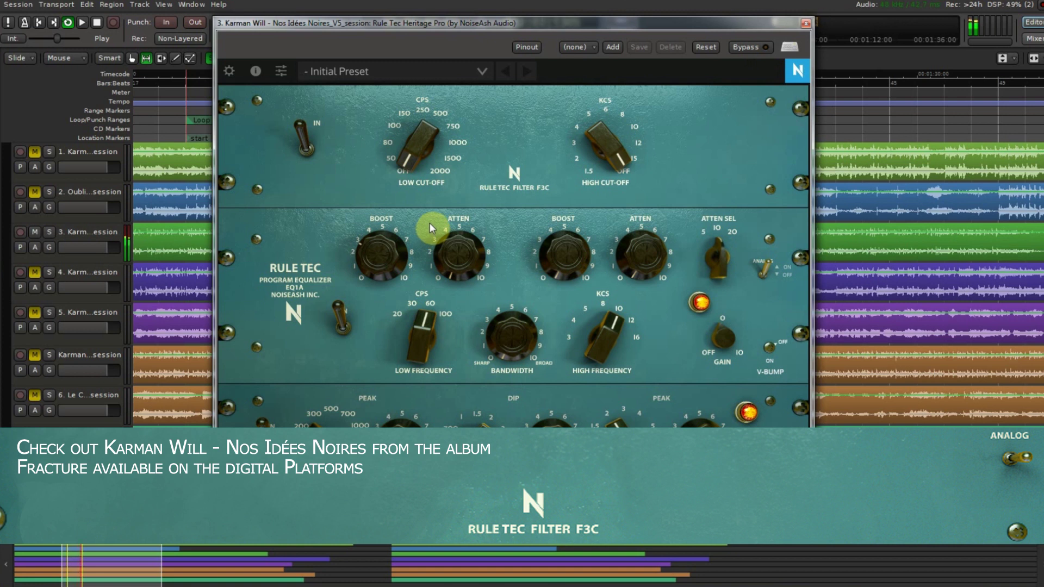
pyautogui.press('space')
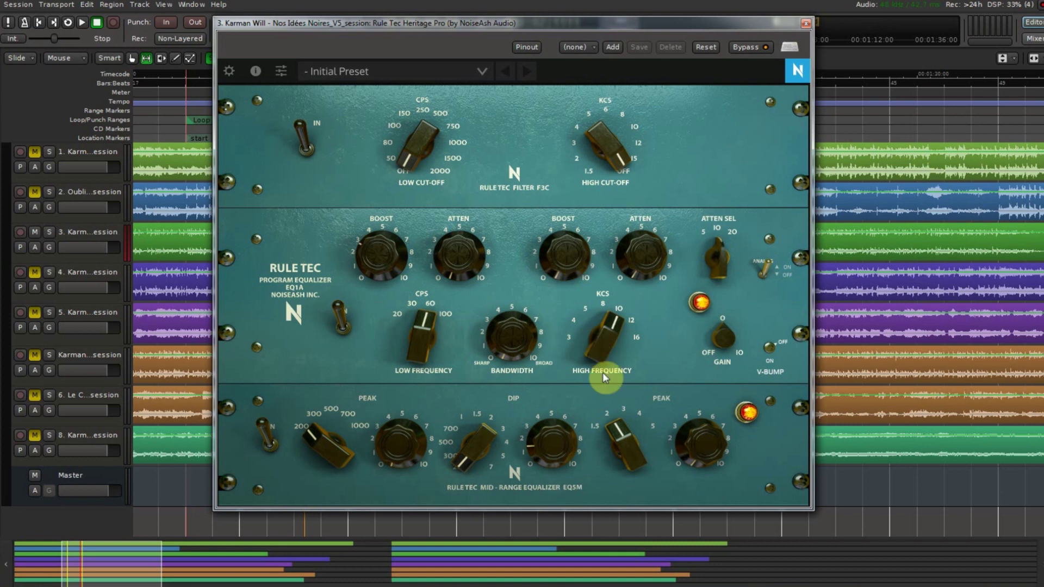
# Set the EQ1A high frequency to 12, its high boost to about 3, and widen the bandwidth towards broad.
pyautogui.moveTo(609, 353); pyautogui.dragTo(602, 303)
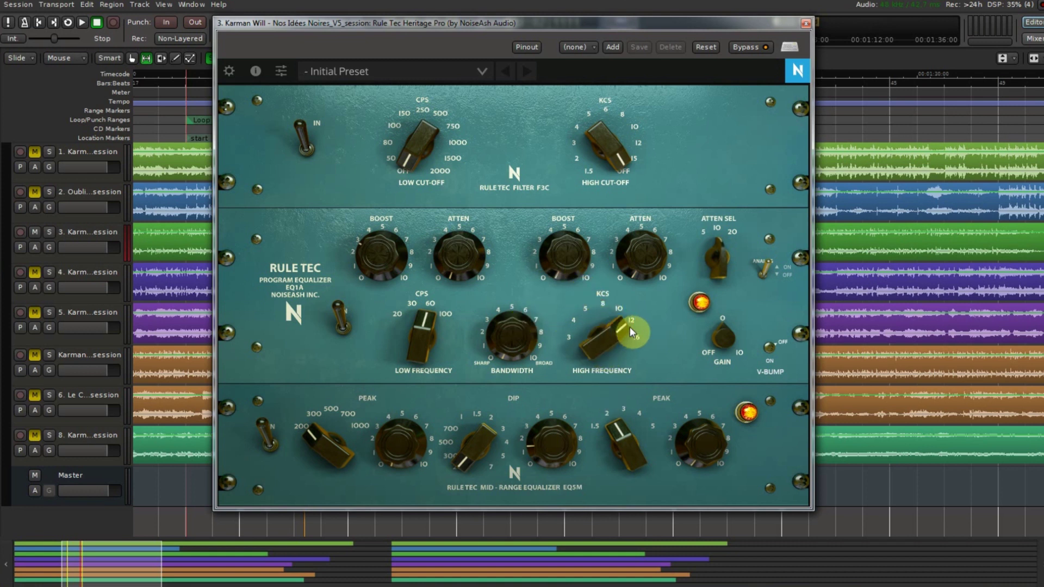
pyautogui.moveTo(558, 276); pyautogui.dragTo(575, 194)
pyautogui.moveTo(517, 335); pyautogui.dragTo(528, 240)
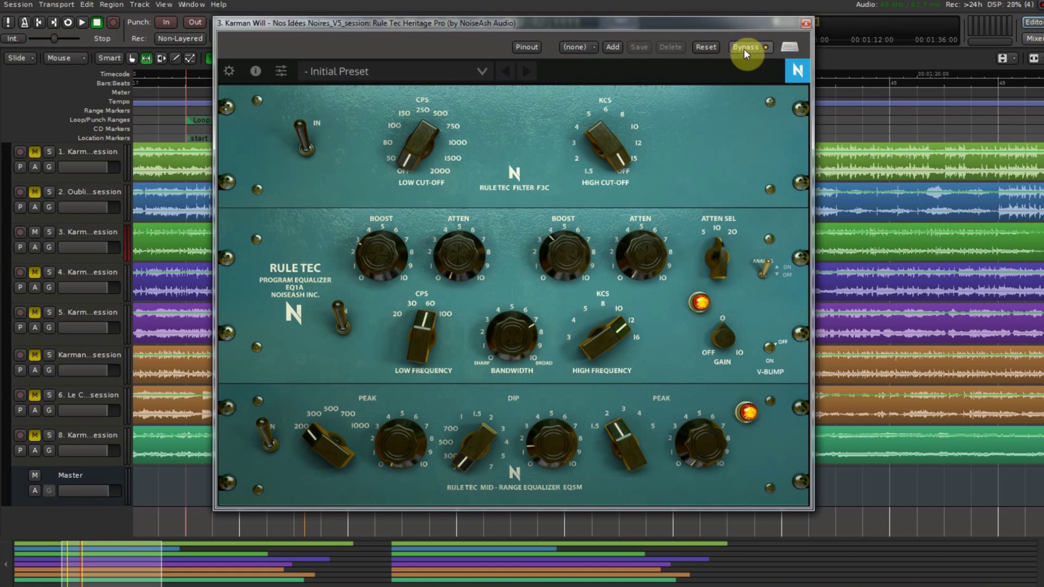
# Loop the section to compare the new high boost with the bypassed sound.
pyautogui.press('l')
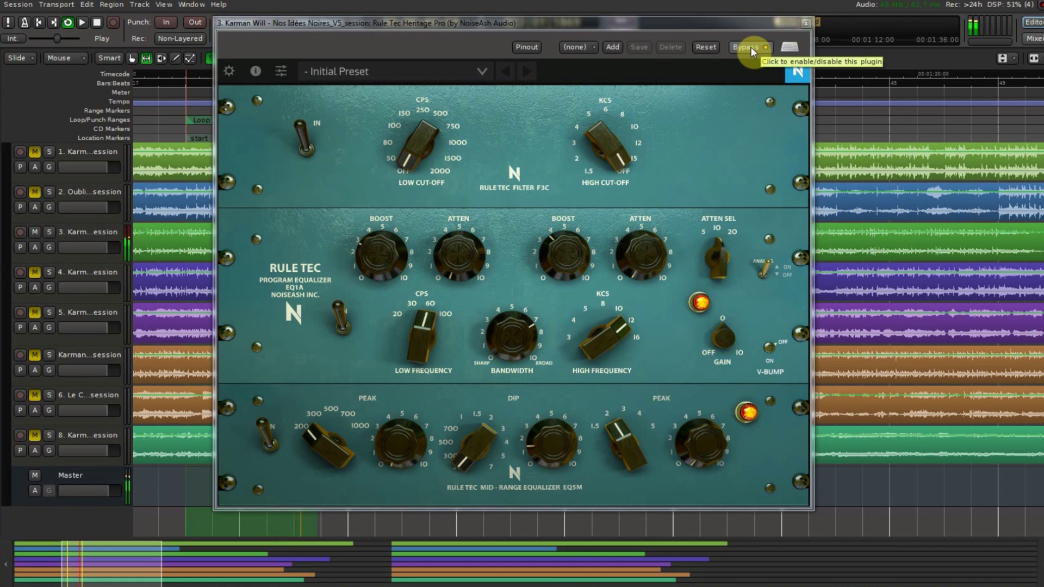
pyautogui.press('space')
pyautogui.press('space')
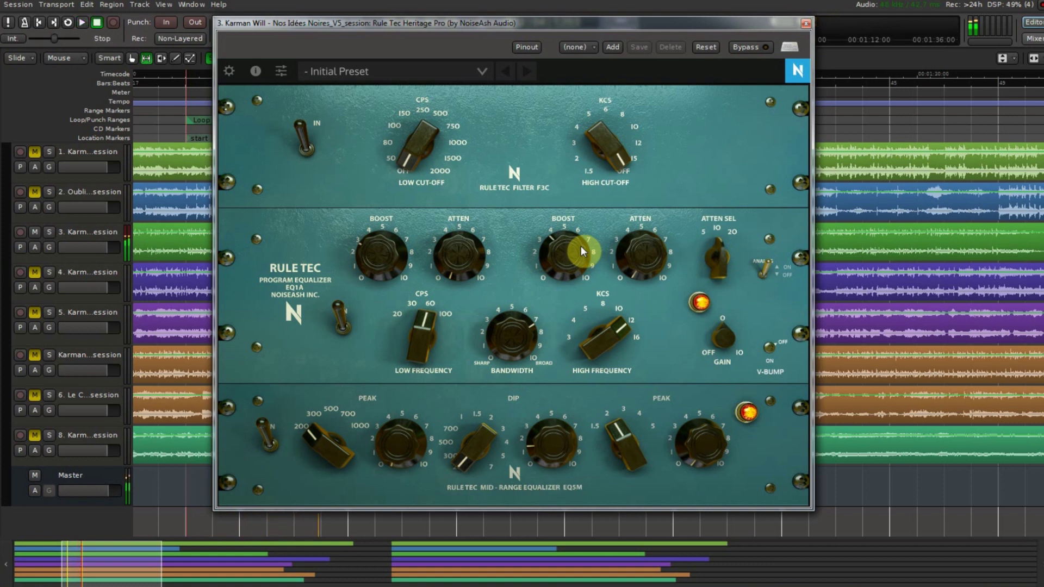
# Lower the EQ1A high boost to about 2 and set the gain to -0.3 dB while the loop plays.
pyautogui.moveTo(581, 245); pyautogui.dragTo(582, 275)
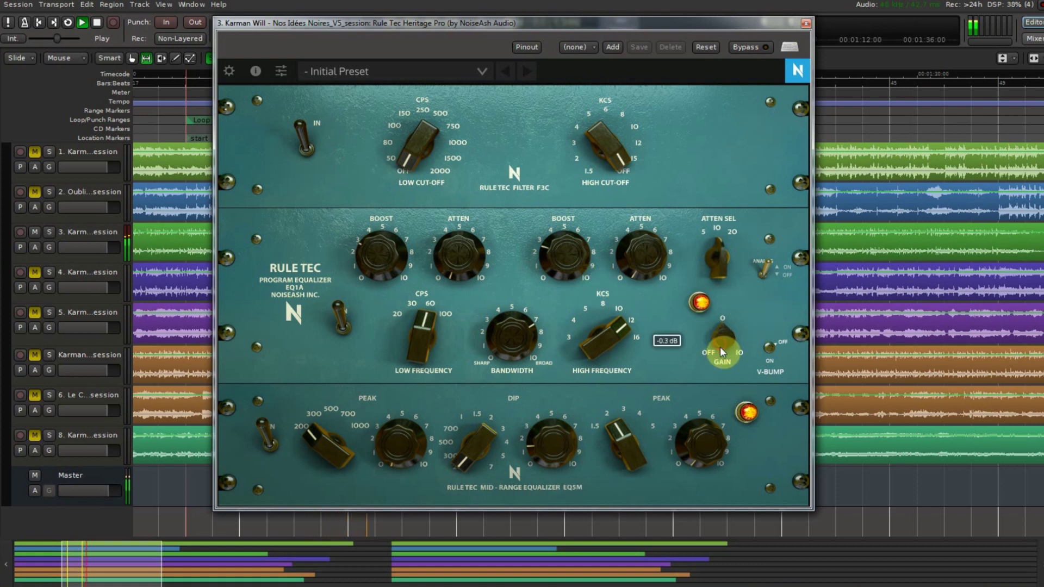
pyautogui.click(67, 21)
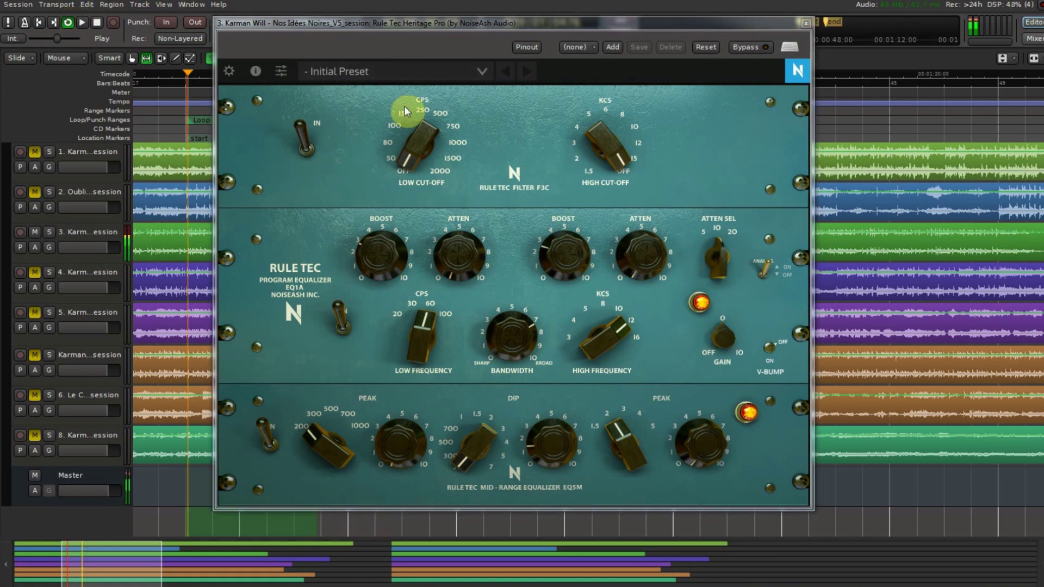
pyautogui.click(749, 45)
pyautogui.moveTo(739, 324); pyautogui.dragTo(729, 324)
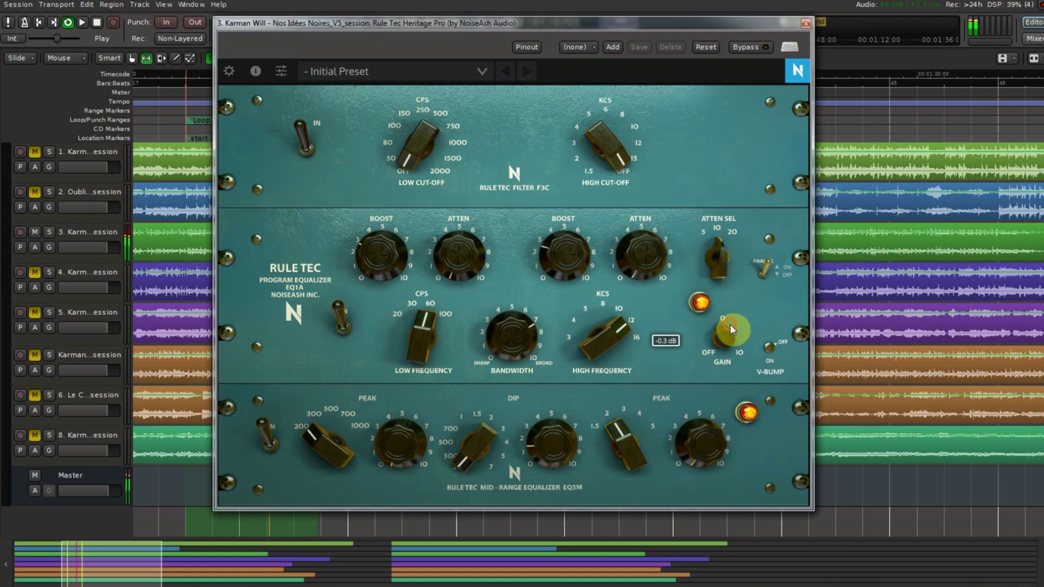
# Toggle the plugin bypass repeatedly during the looped section to compare the adjusted equalization with the original sound, and stop playback.
pyautogui.click(750, 48)
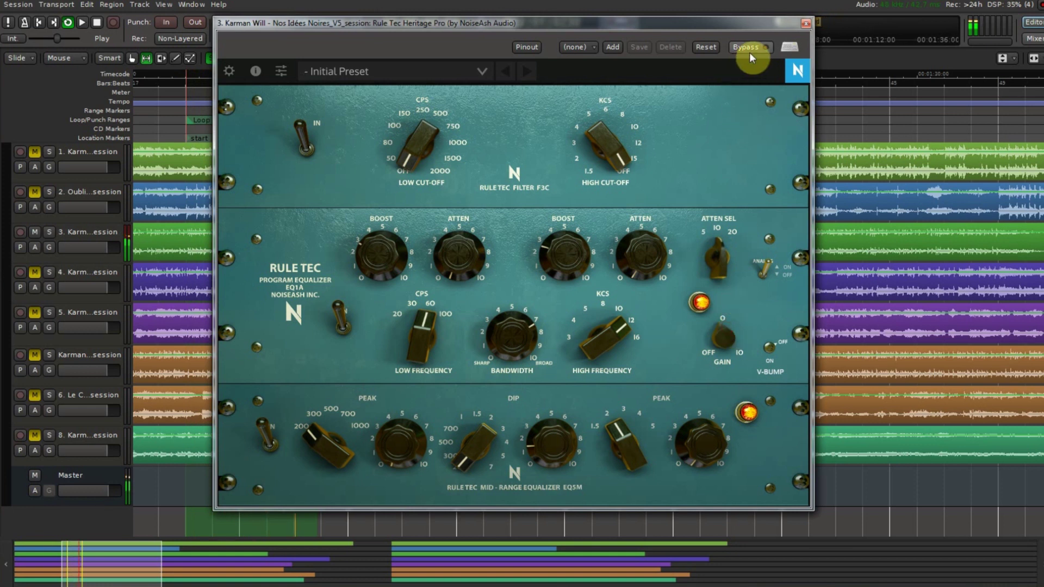
pyautogui.click(750, 48)
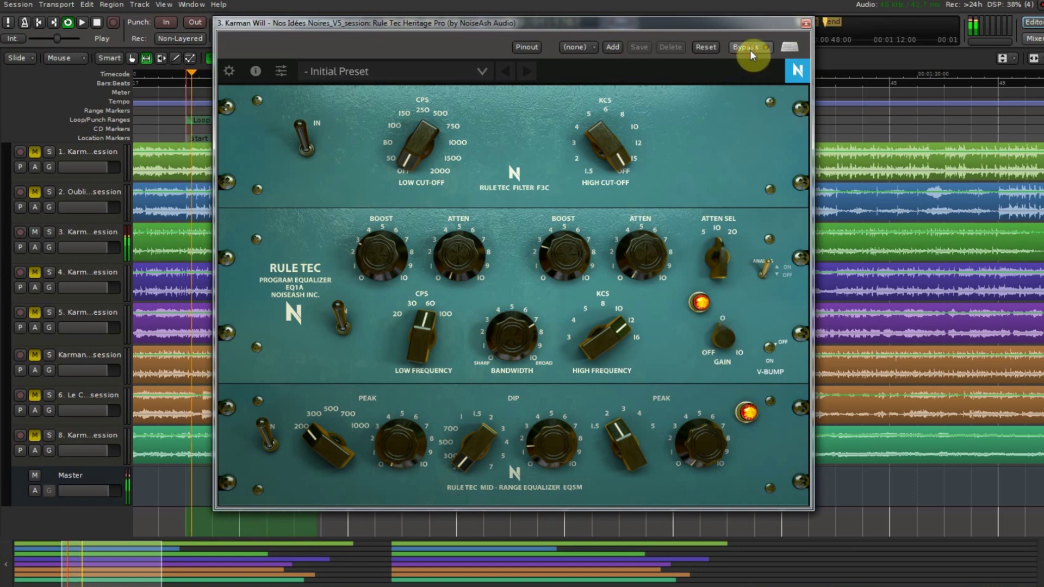
pyautogui.click(749, 48)
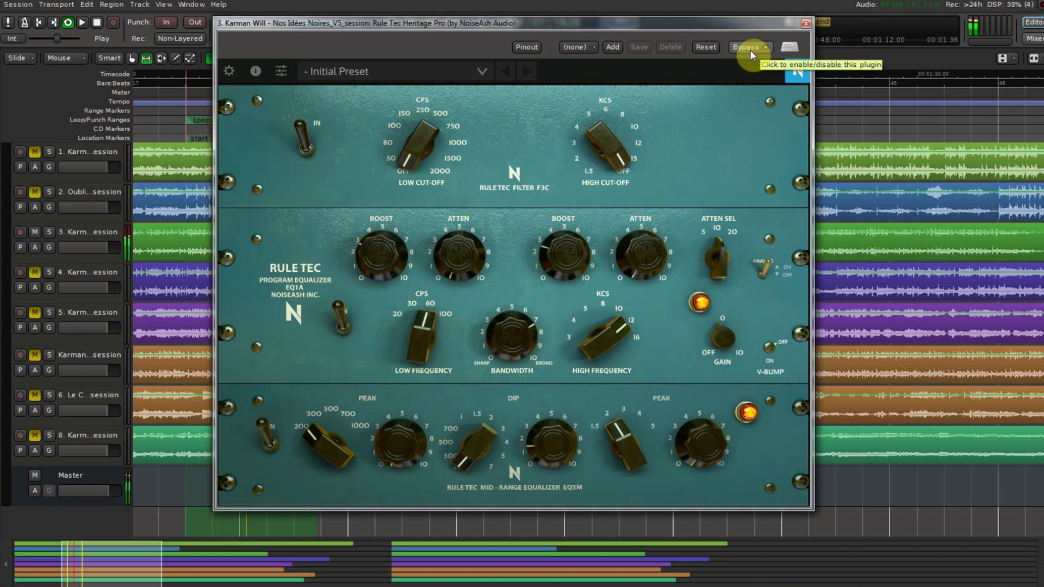
pyautogui.click(749, 47)
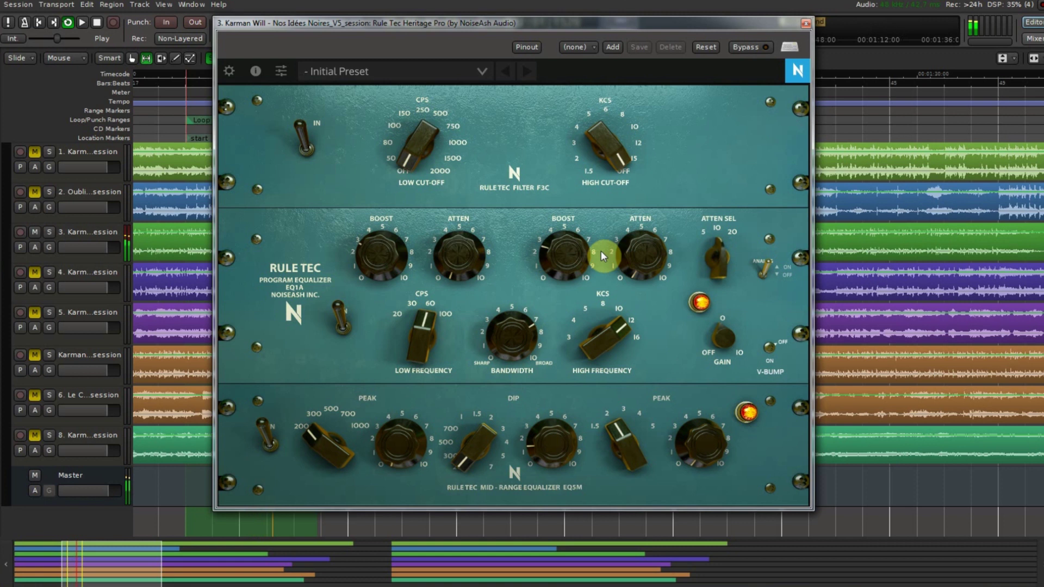
pyautogui.click(740, 46)
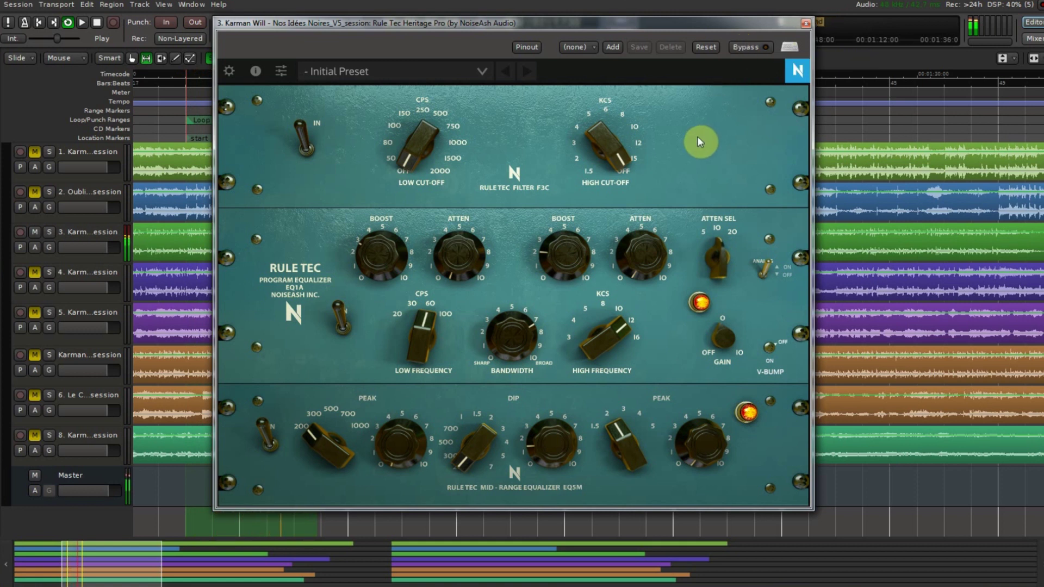
pyautogui.press('space')
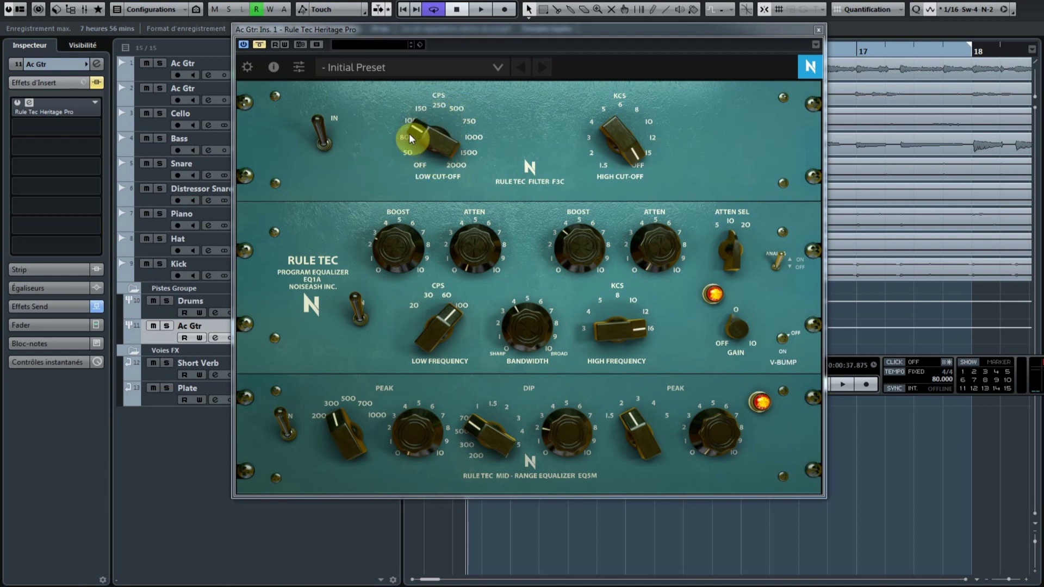
# Switch to the Cubase session and play the looped section to audition the equalizer settings on the Ac Gtr group.
pyautogui.moveTo(435, 141); pyautogui.dragTo(446, 179)
pyautogui.moveTo(384, 258); pyautogui.dragTo(382, 228)
pyautogui.press('space')
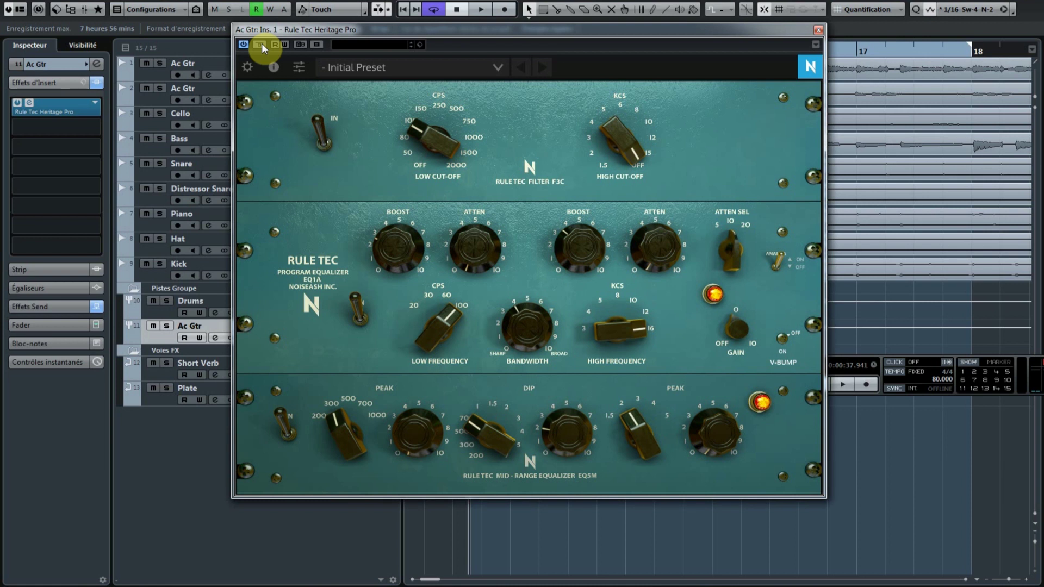
pyautogui.press('space')
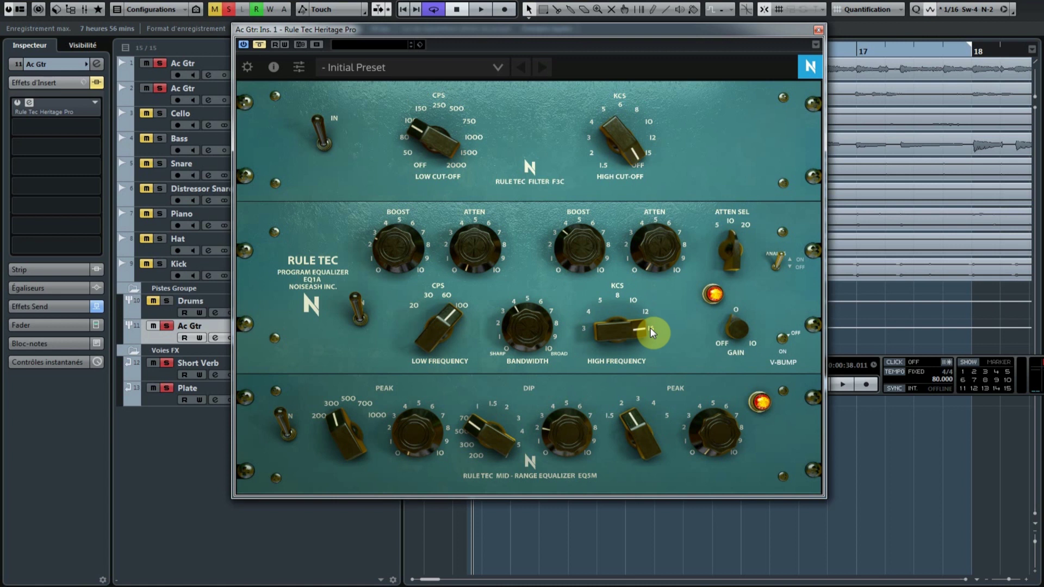
# Play the soloed Ac Gtr group first with the plugin bypassed and once more with it active, stopping after each pass.
pyautogui.press('space')
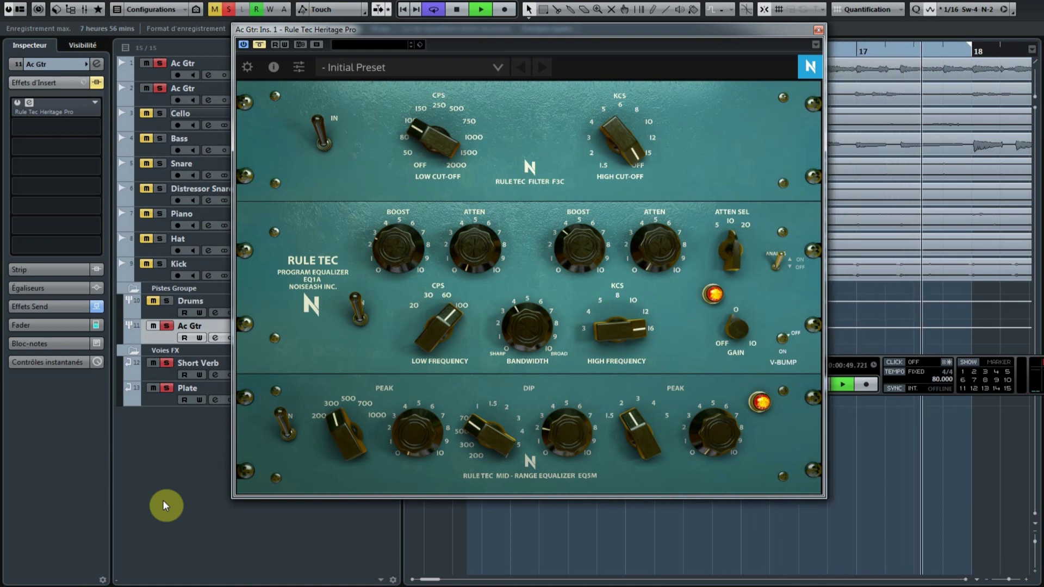
pyautogui.press('space')
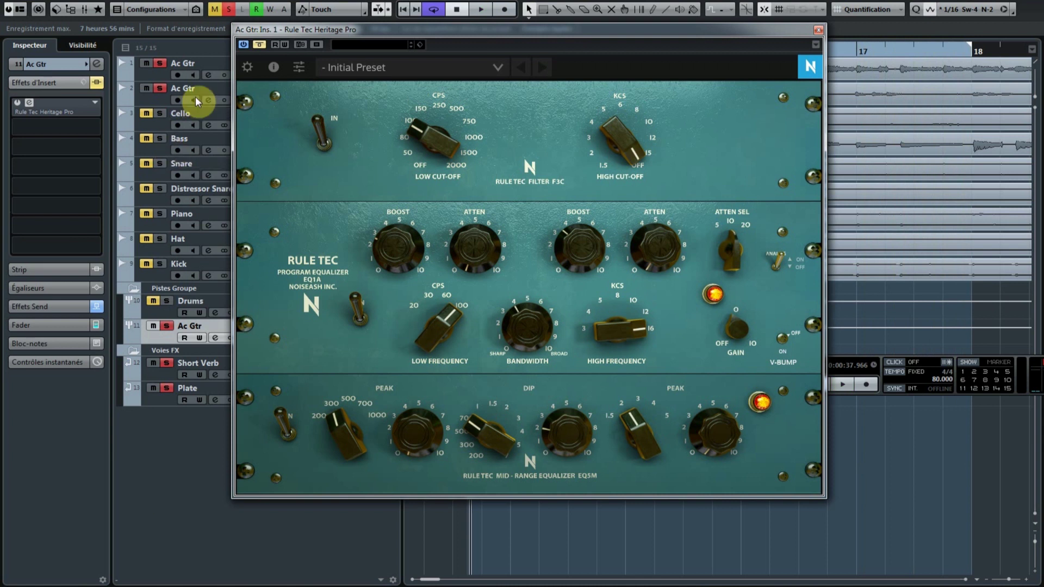
pyautogui.click(259, 46)
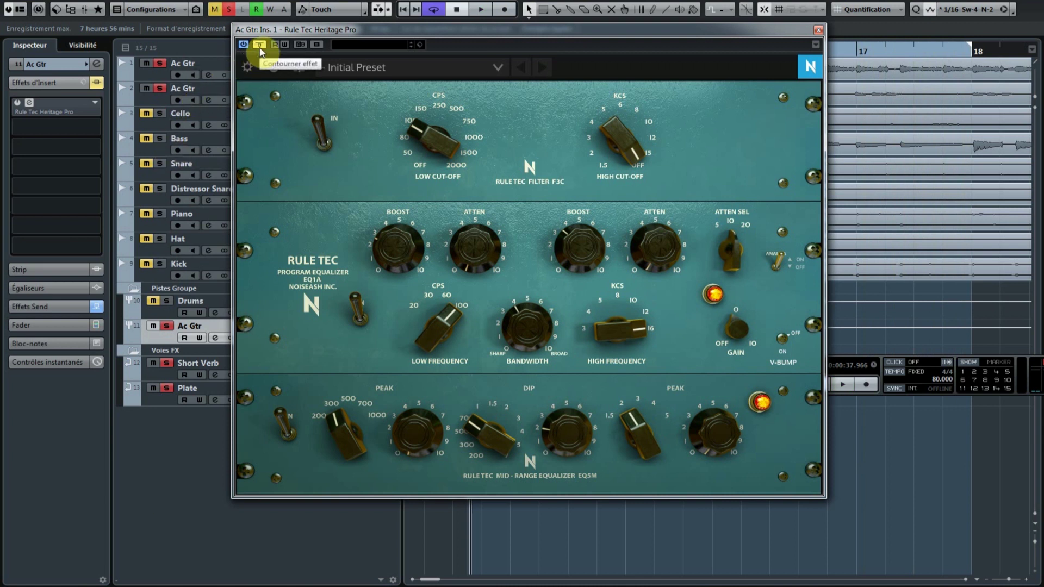
pyautogui.press('space')
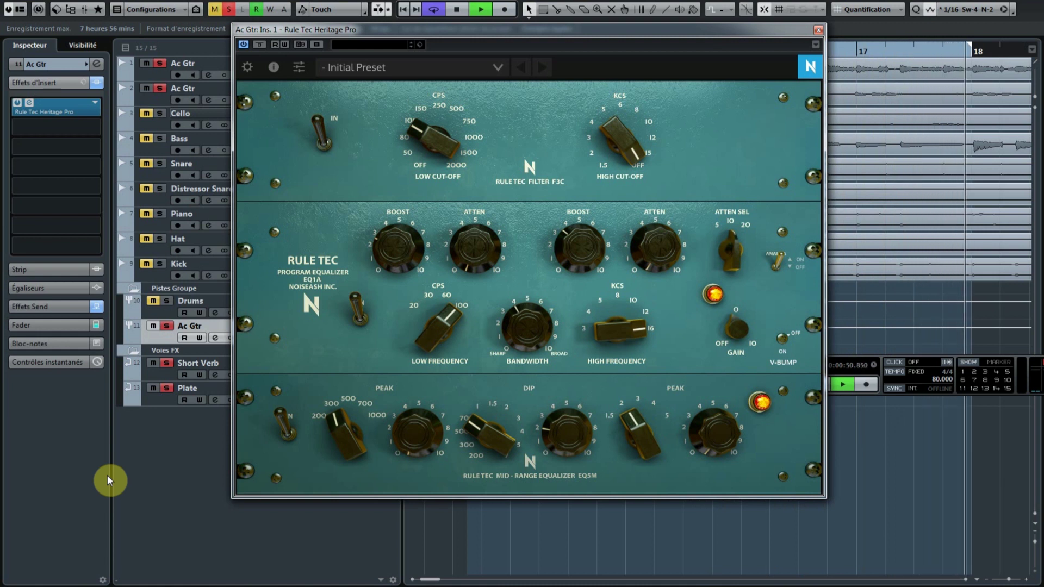
pyautogui.press('space')
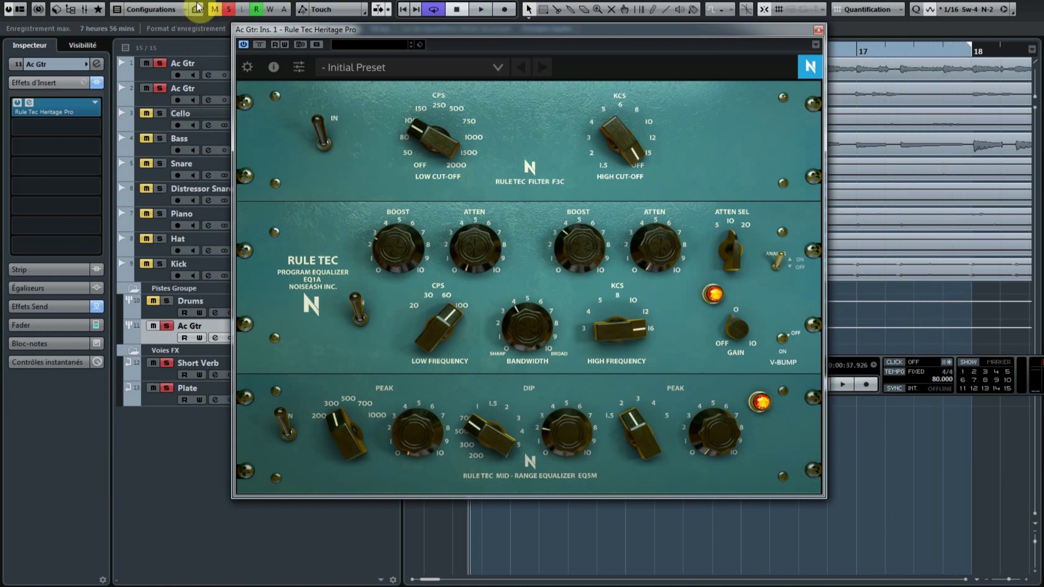
# Unsolo the Ac Gtr group and loop the full mix while toggling the plugin bypass to compare both sounds, and stop playback.
pyautogui.click(167, 326)
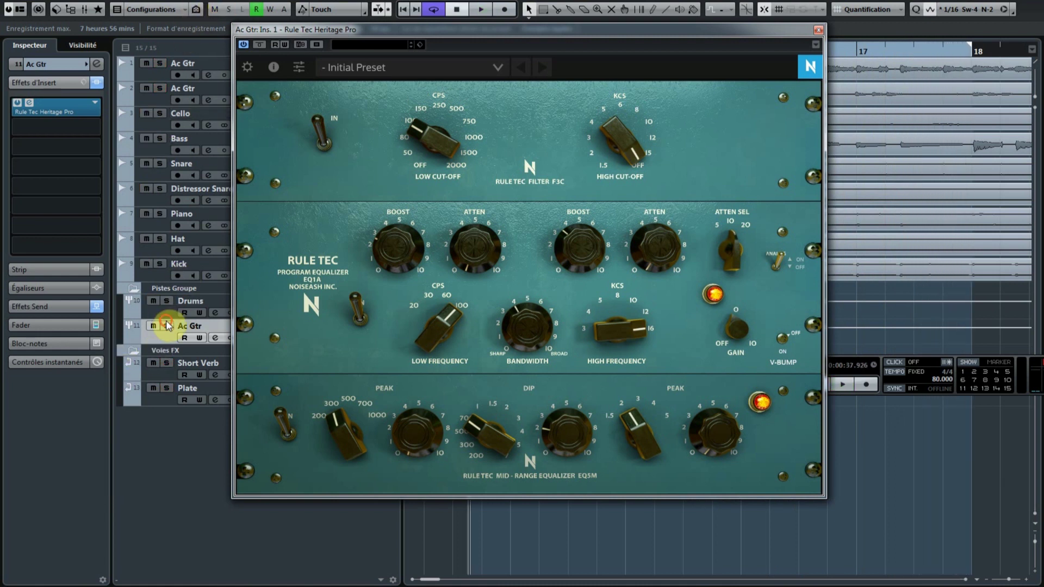
pyautogui.click(259, 45)
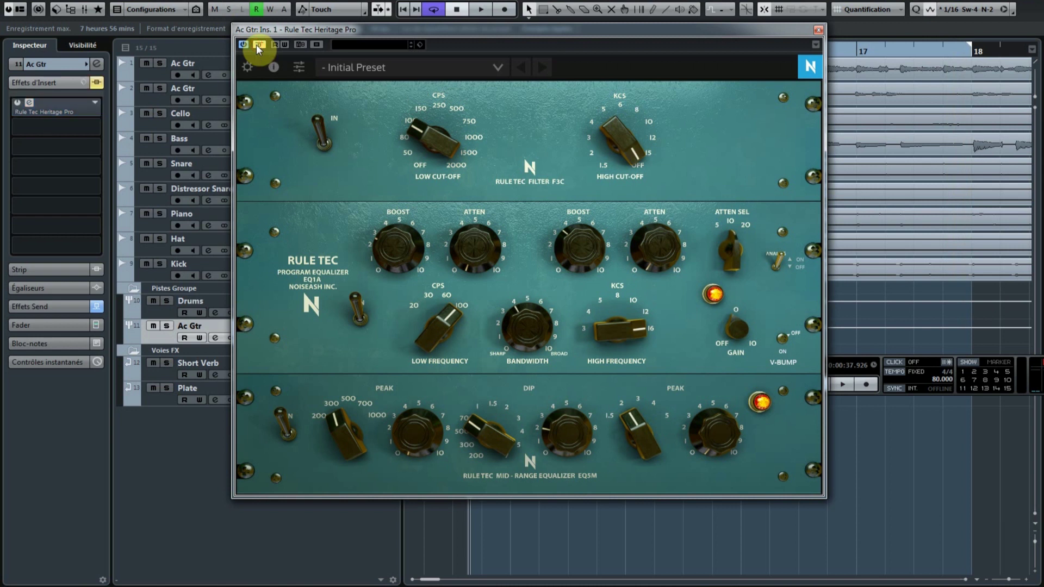
pyautogui.press('space')
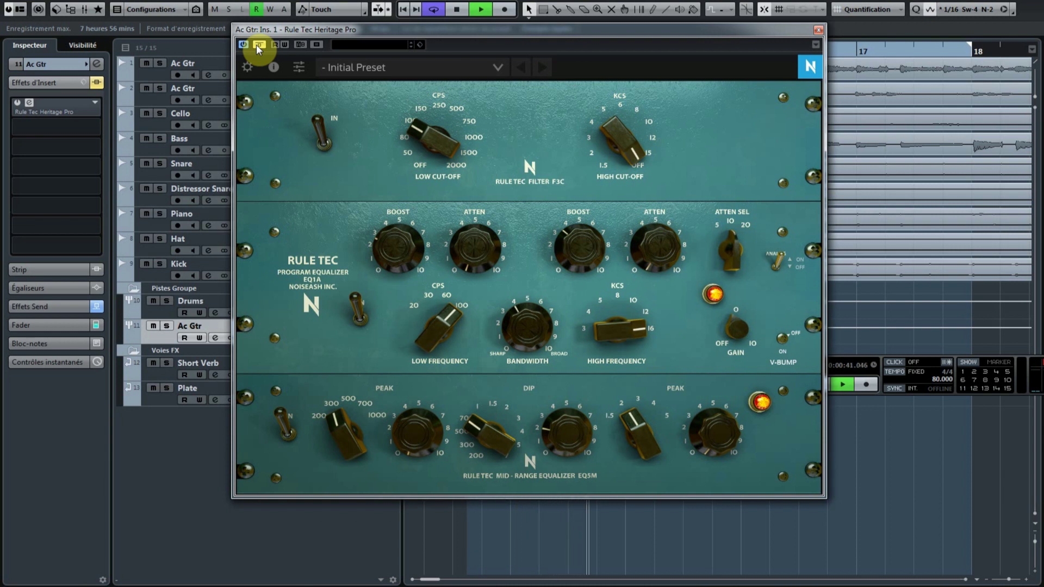
pyautogui.click(256, 44)
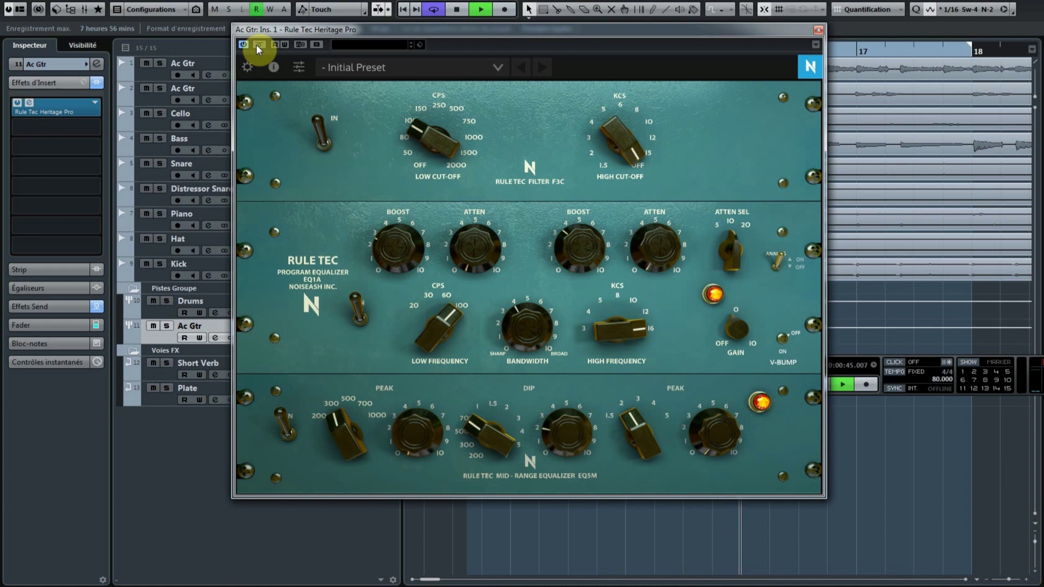
pyautogui.click(256, 45)
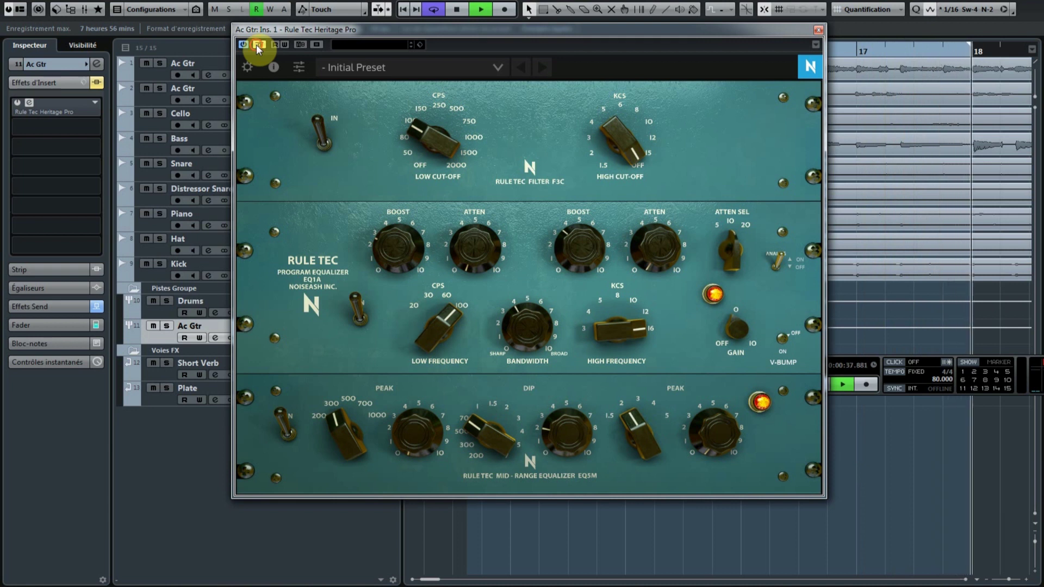
pyautogui.click(256, 44)
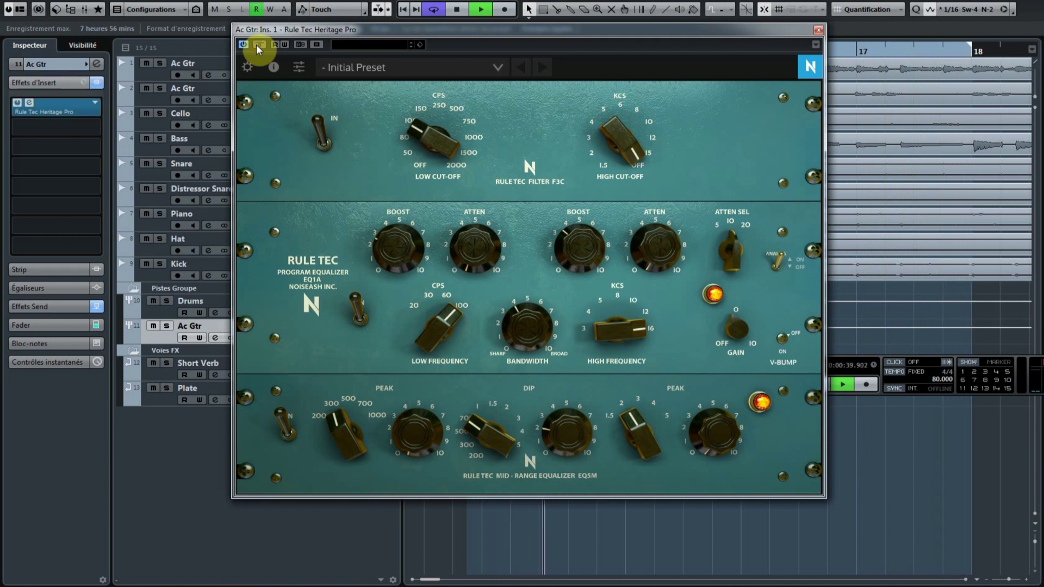
pyautogui.click(256, 44)
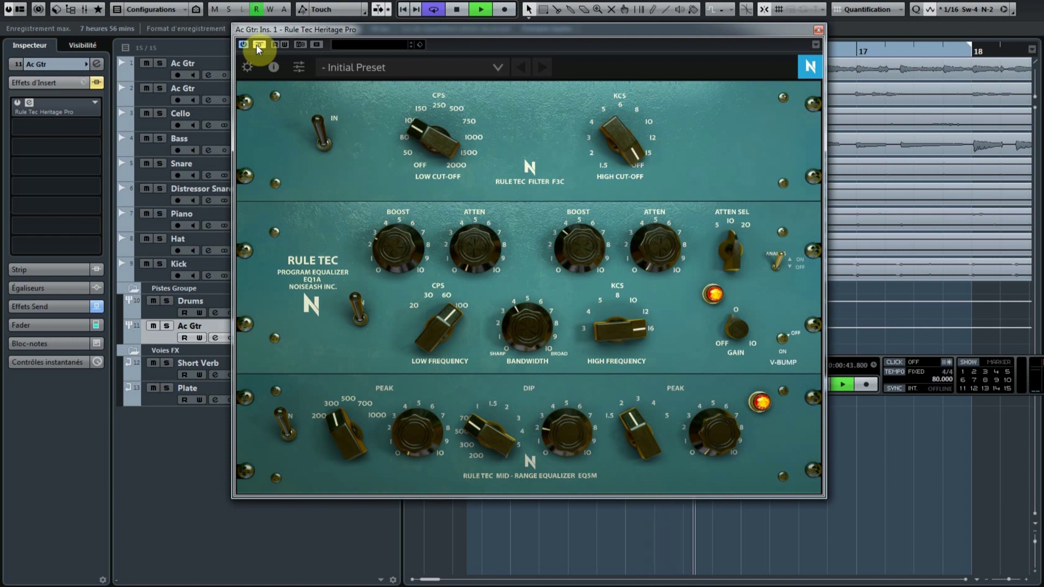
pyautogui.click(257, 45)
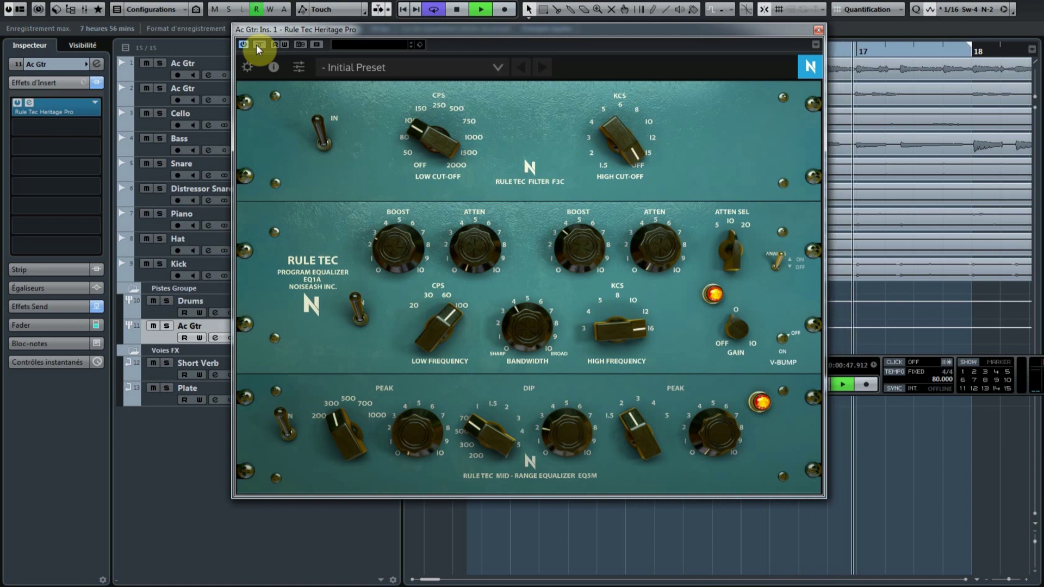
pyautogui.click(256, 44)
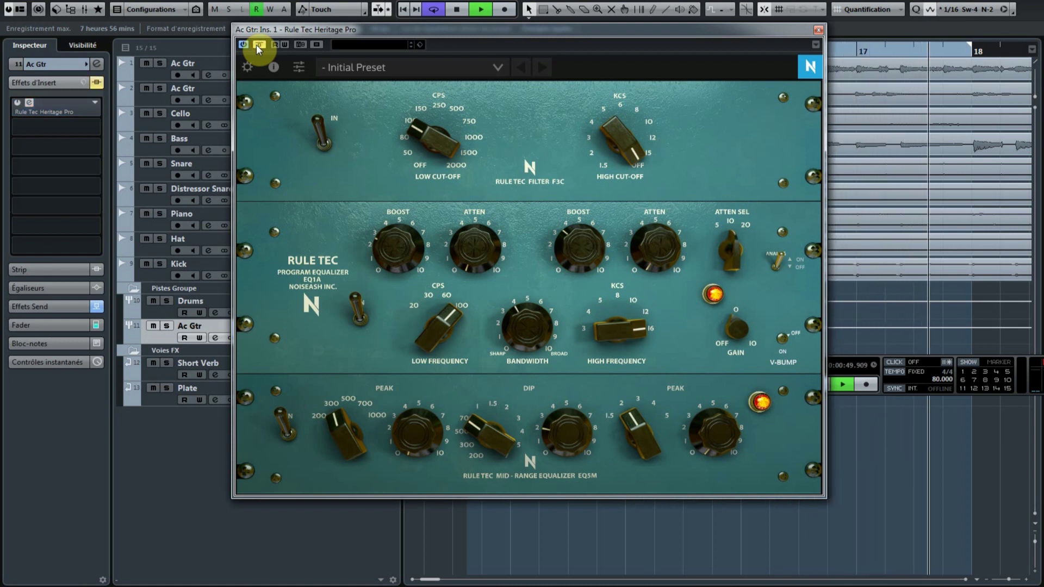
pyautogui.press('space')
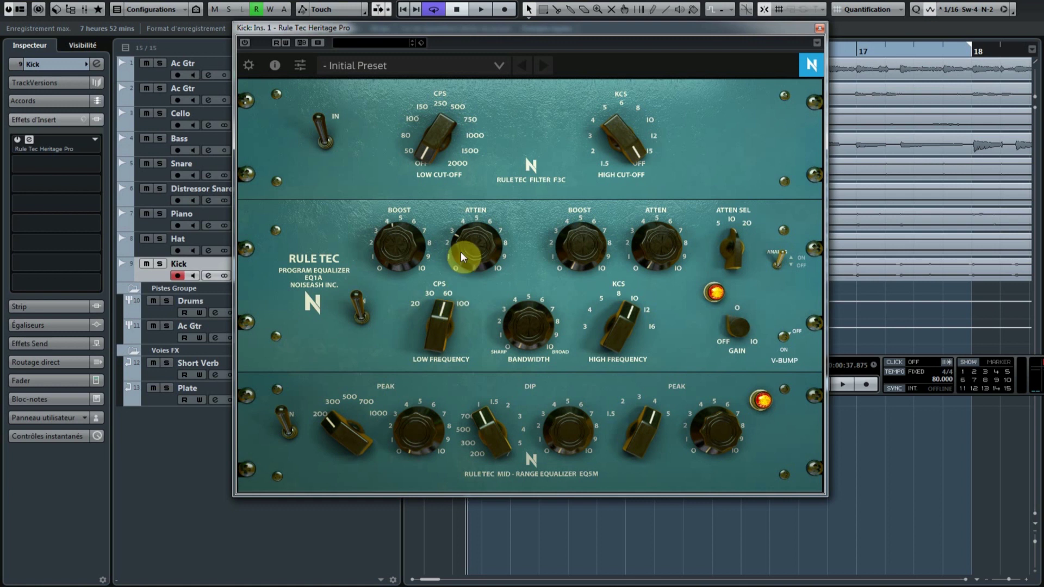
# Activate the equalizer on the Kick track and play the loop with it bypassed and with the bypass off.
pyautogui.click(245, 43)
pyautogui.click(267, 43)
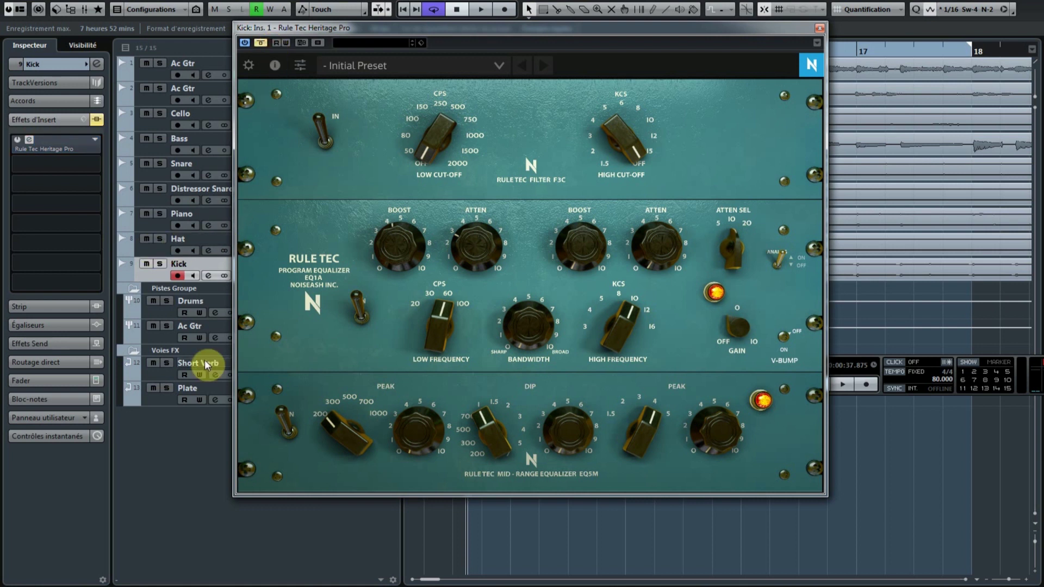
pyautogui.press('space')
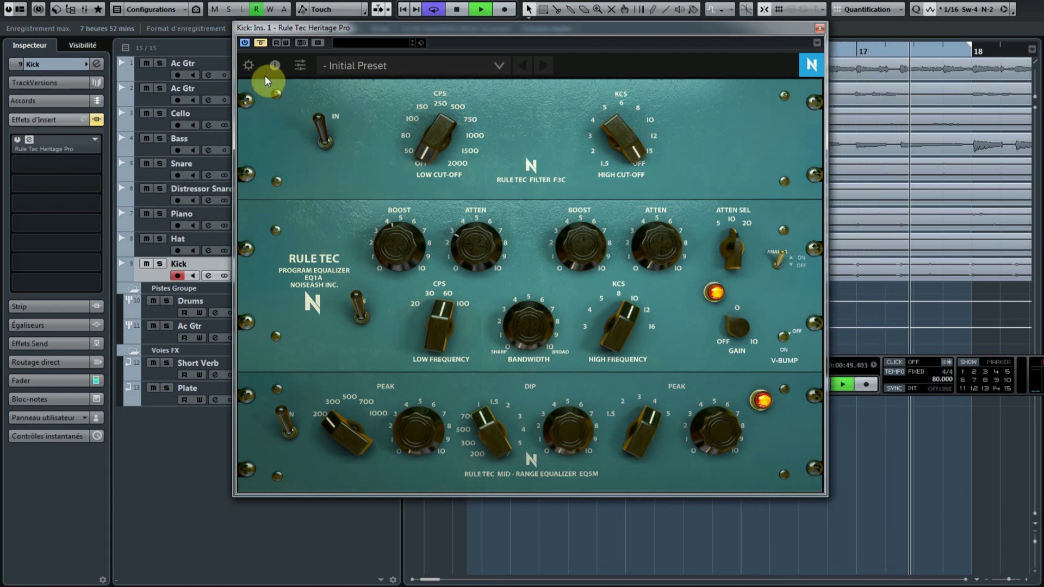
pyautogui.click(265, 44)
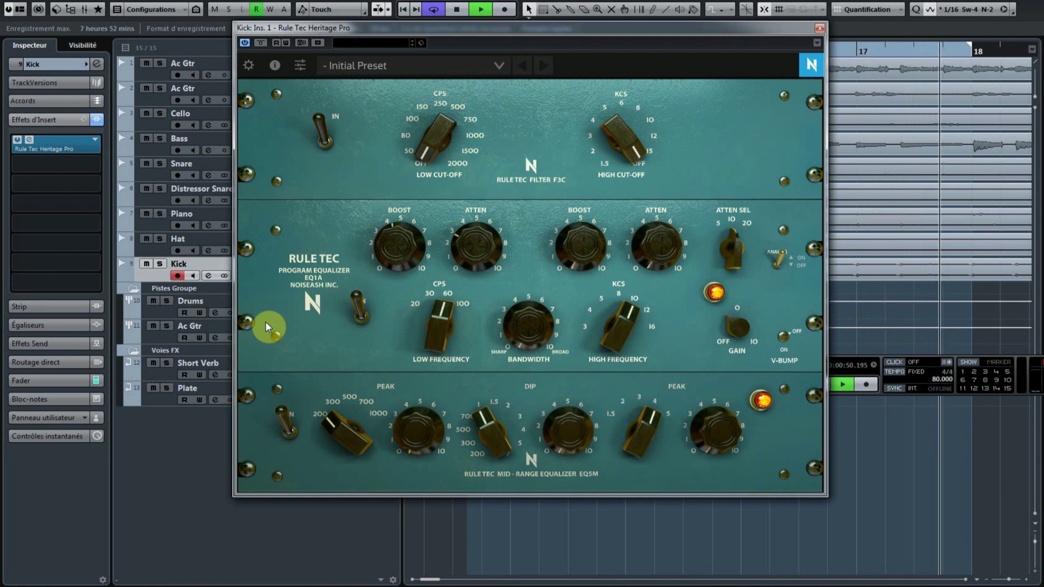
pyautogui.press('space')
# Toggle the Kick track's plugin bypass repeatedly during looped playback to compare the kick with and without equalization, and stop playback.
pyautogui.click(261, 42)
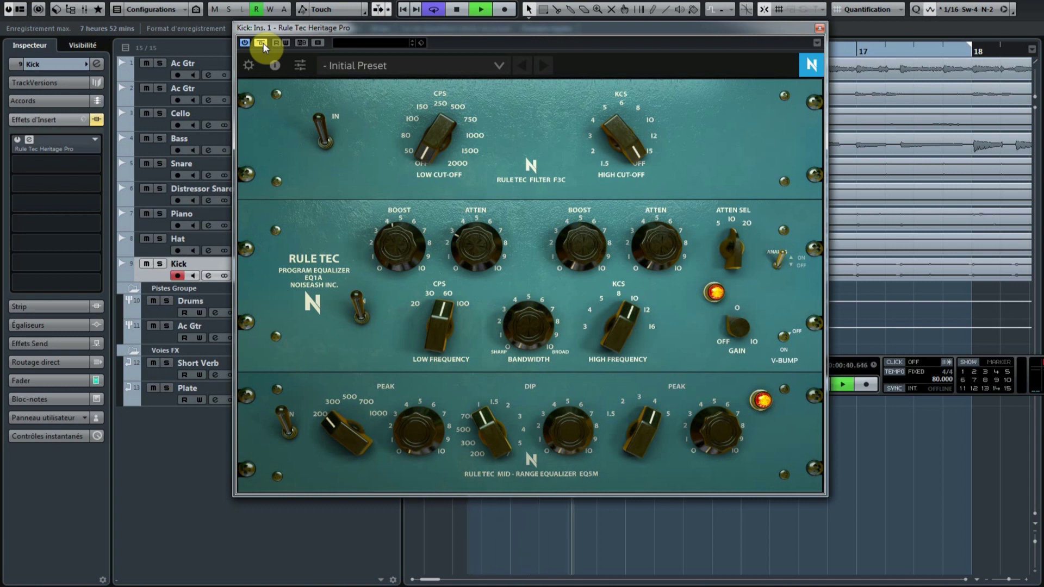
pyautogui.click(263, 44)
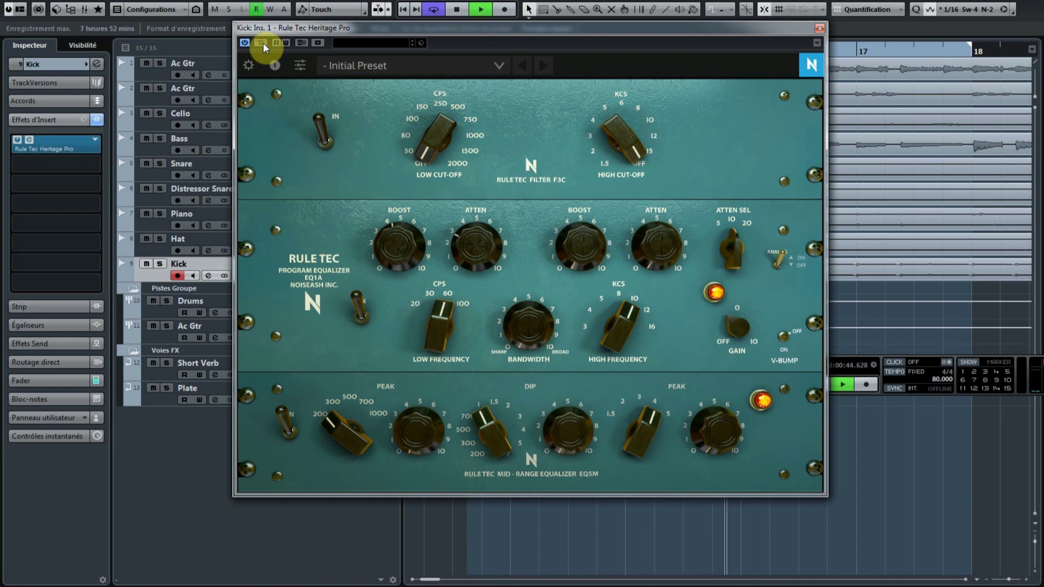
pyautogui.click(264, 48)
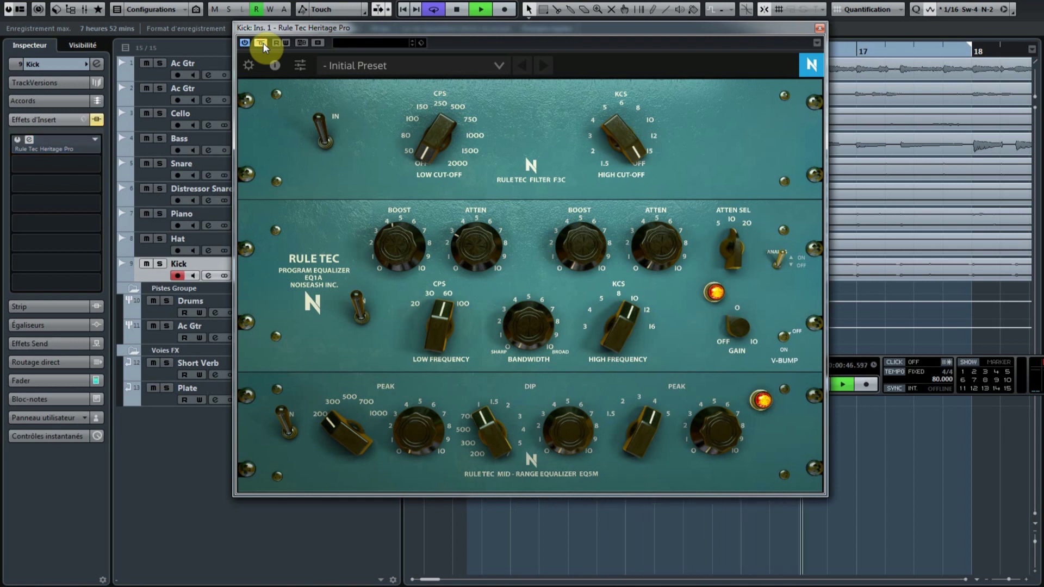
pyautogui.click(263, 44)
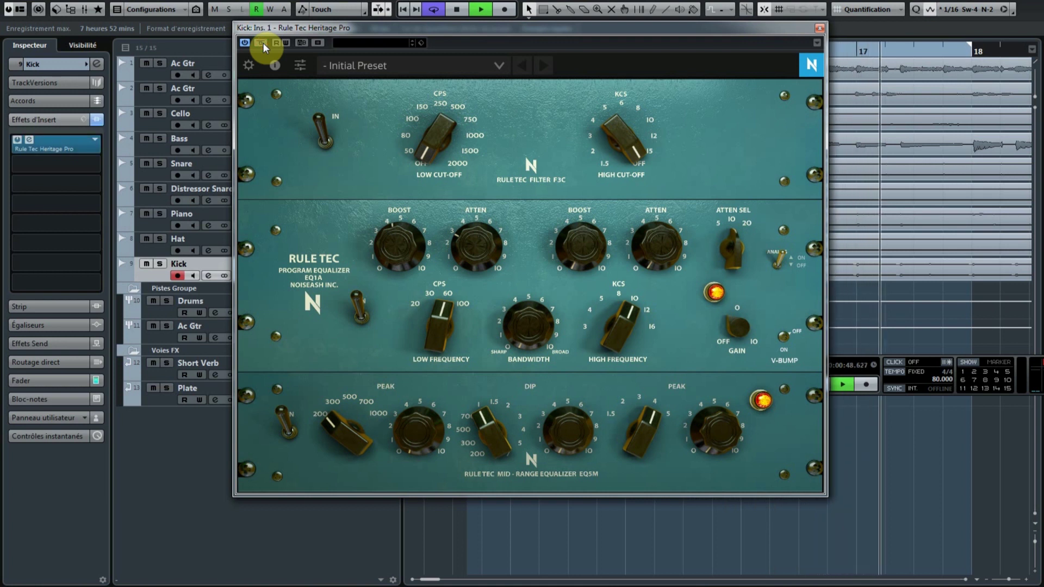
pyautogui.click(263, 45)
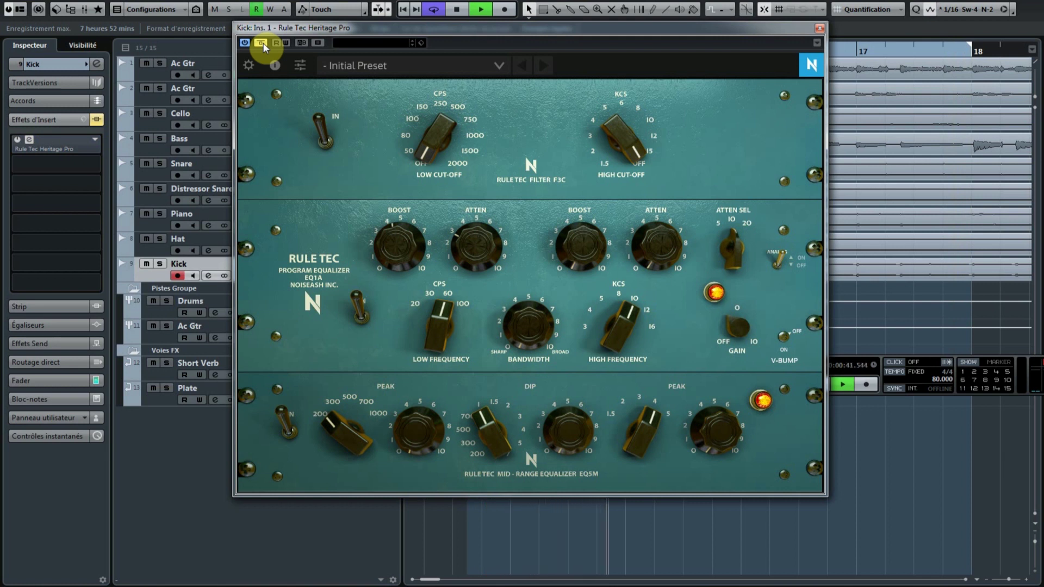
pyautogui.click(262, 43)
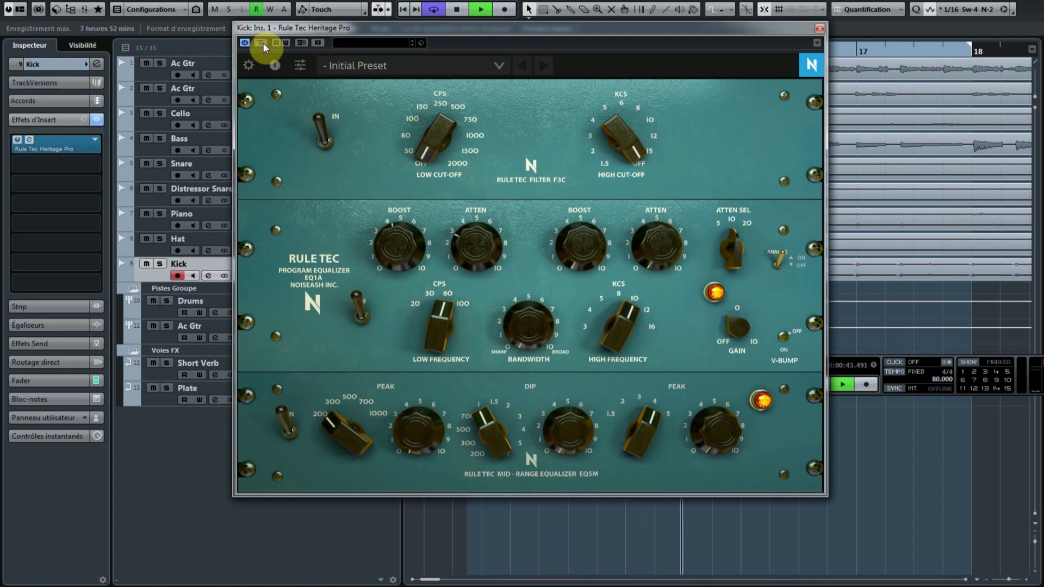
pyautogui.click(262, 44)
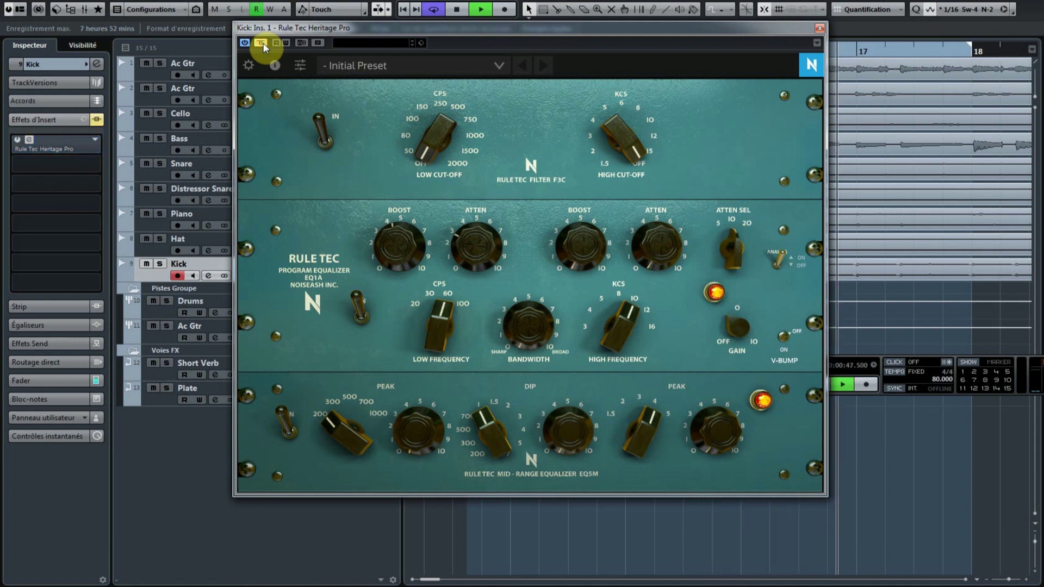
pyautogui.click(262, 43)
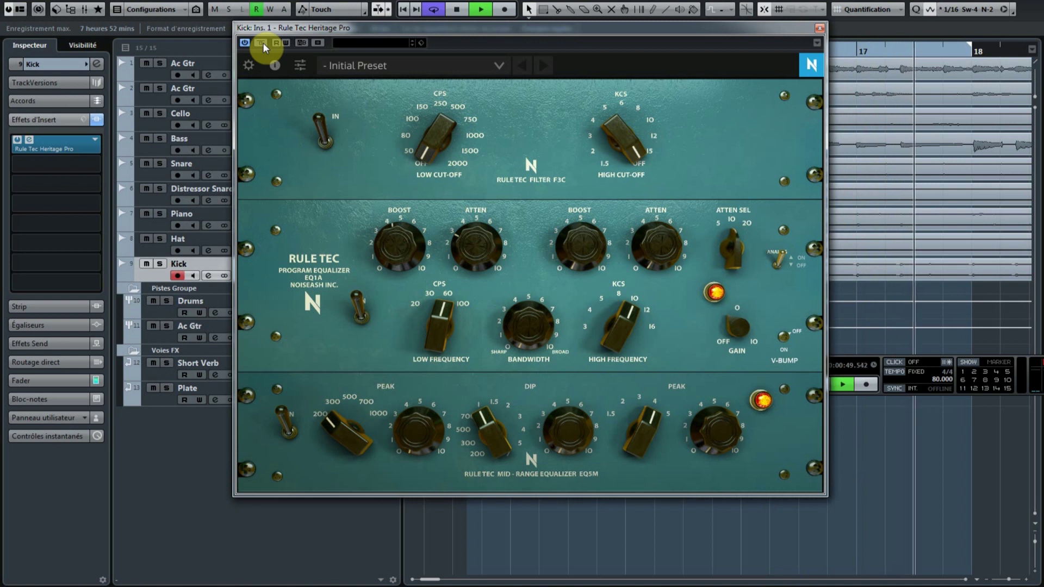
pyautogui.press('space')
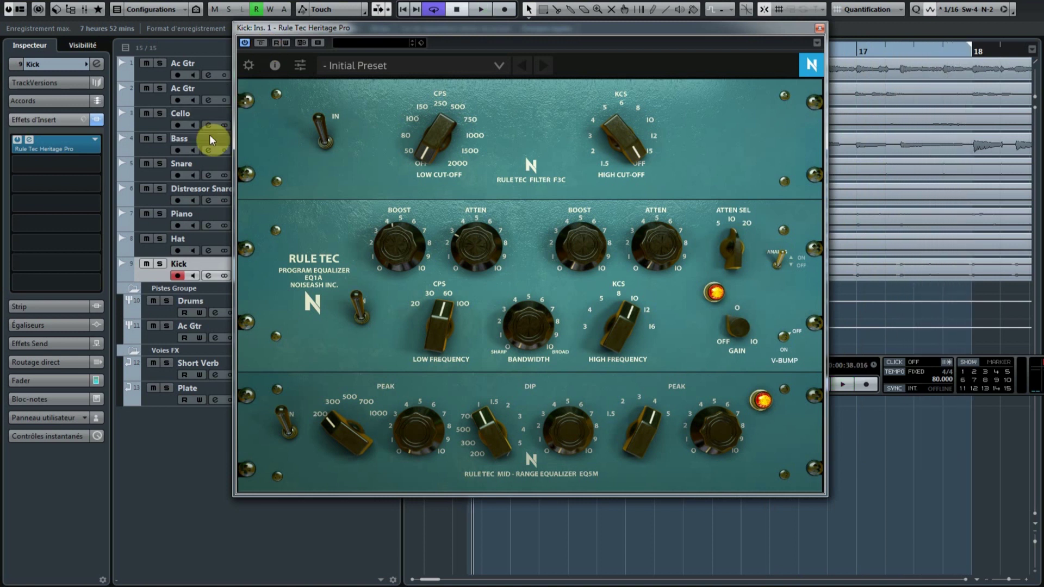
# Solo the Kick track and toggle its equalizer bypass during looped playback to compare the isolated kick, then stop playback.
pyautogui.click(160, 265)
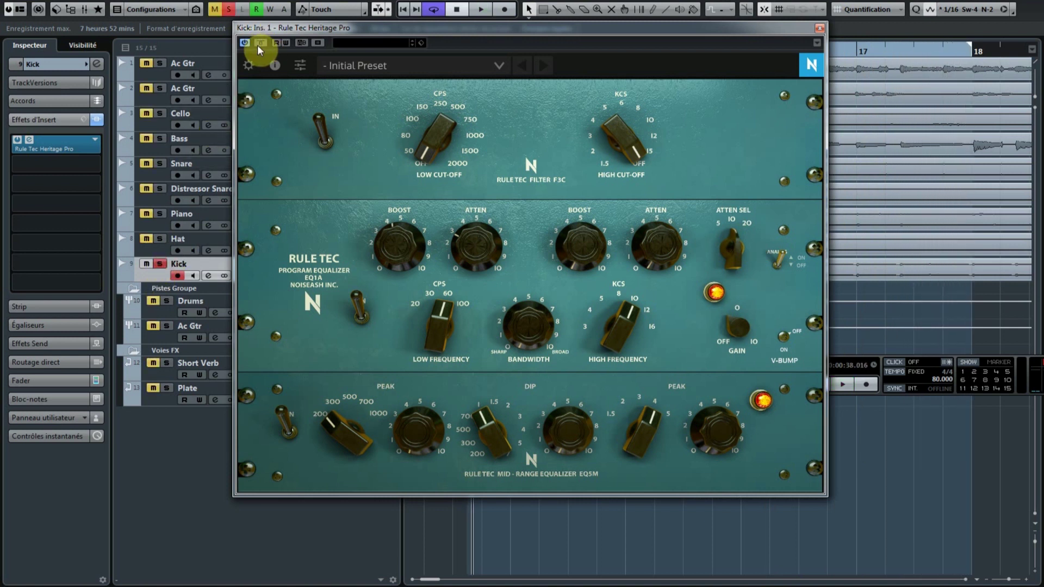
pyautogui.click(259, 47)
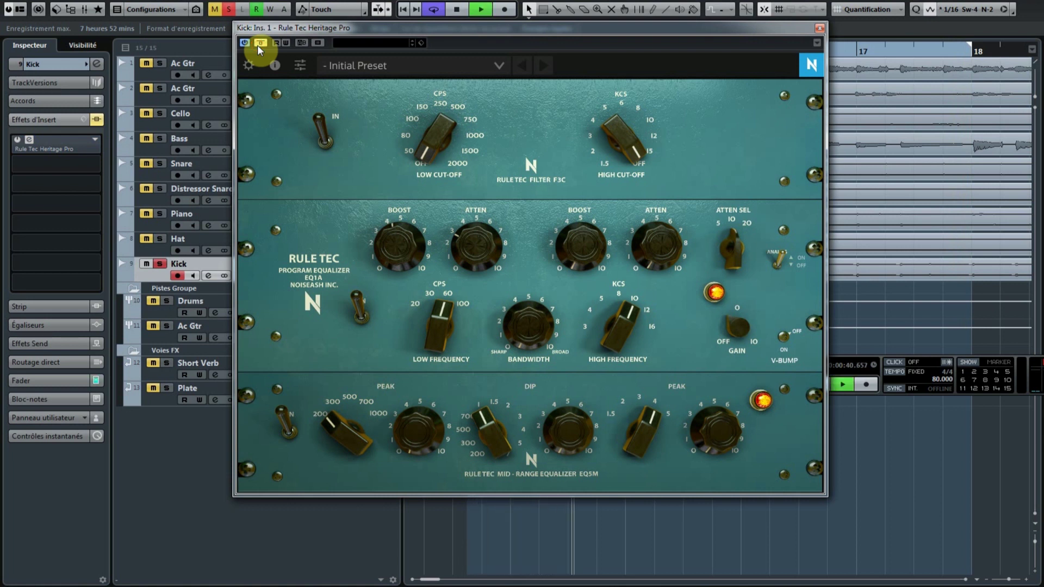
pyautogui.click(259, 48)
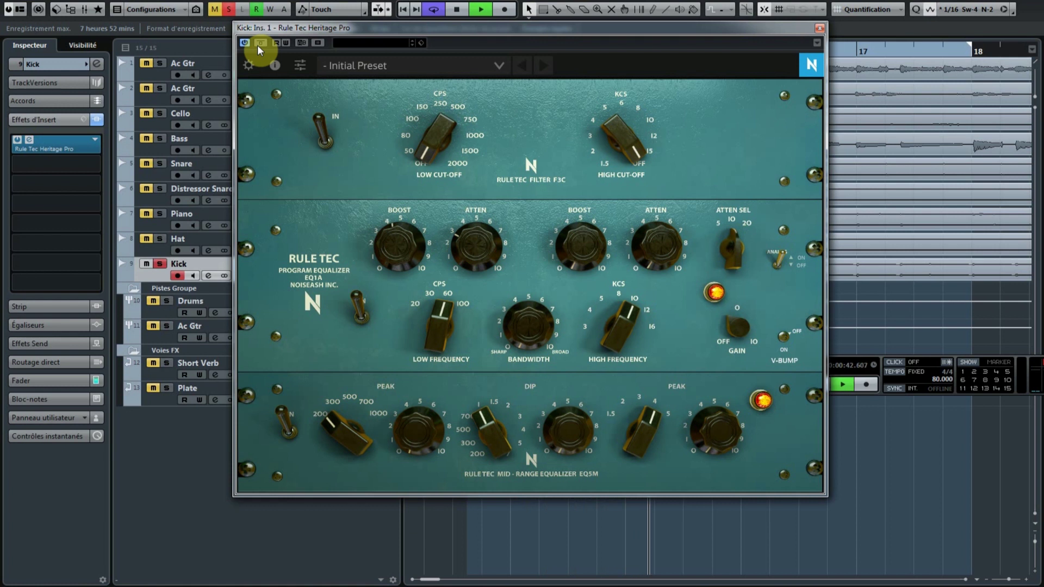
pyautogui.click(258, 46)
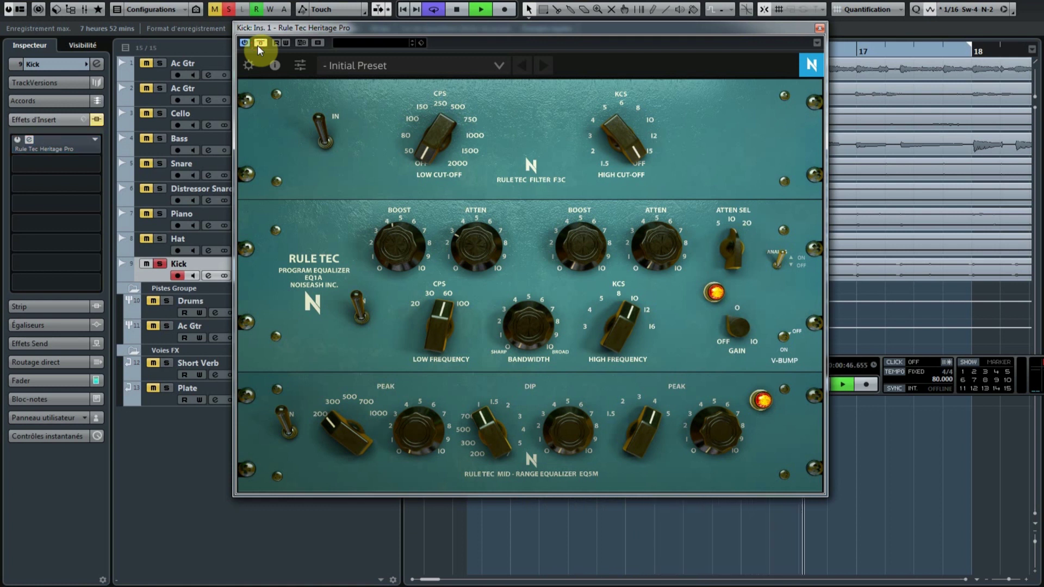
pyautogui.click(258, 48)
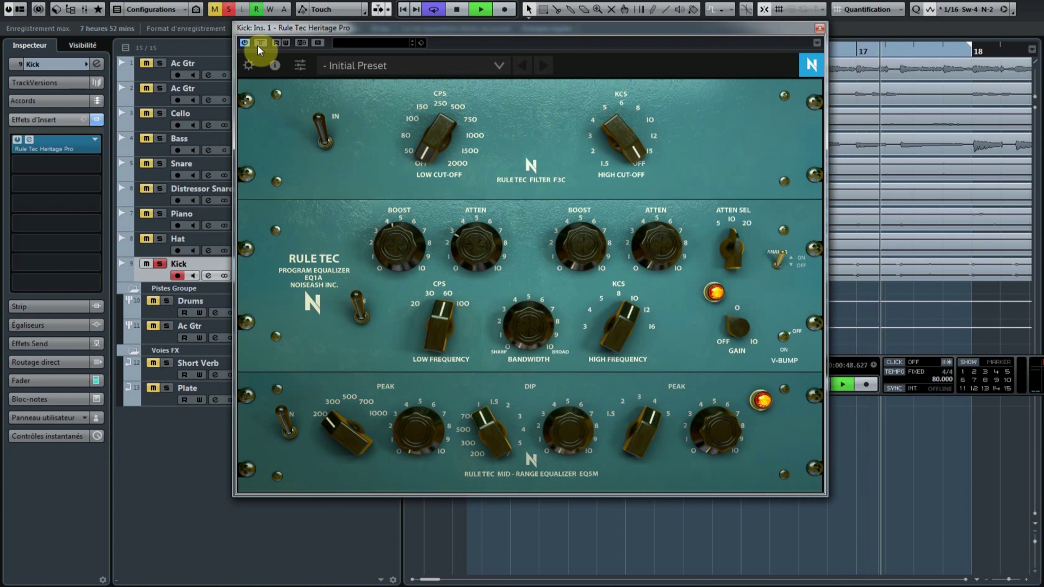
pyautogui.press('space')
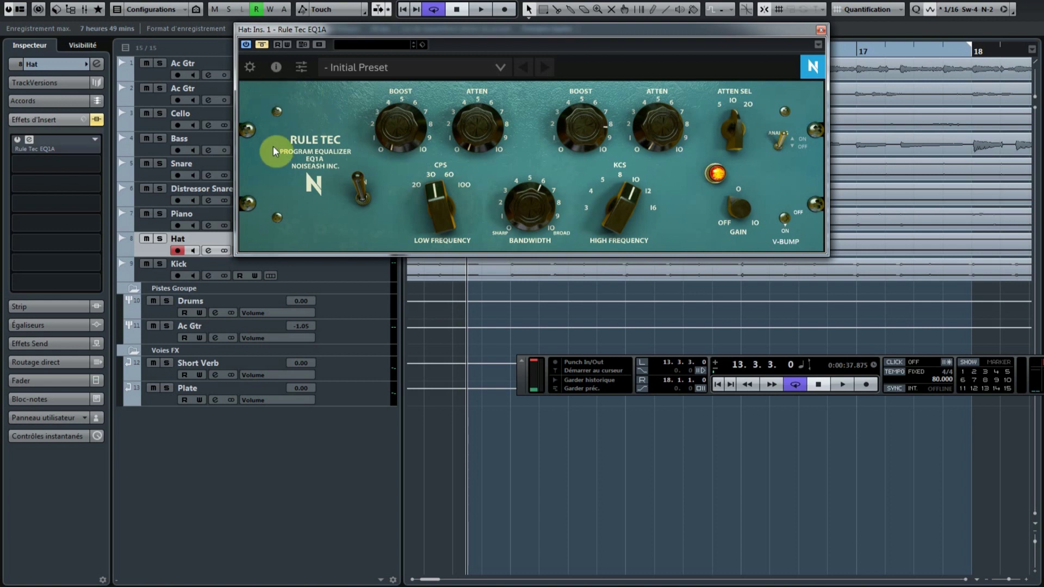
# Play the full mix with the Hat track's Rule Tec EQ1A bypassed, switch the bypass off to compare, and stop playback.
pyautogui.press('space')
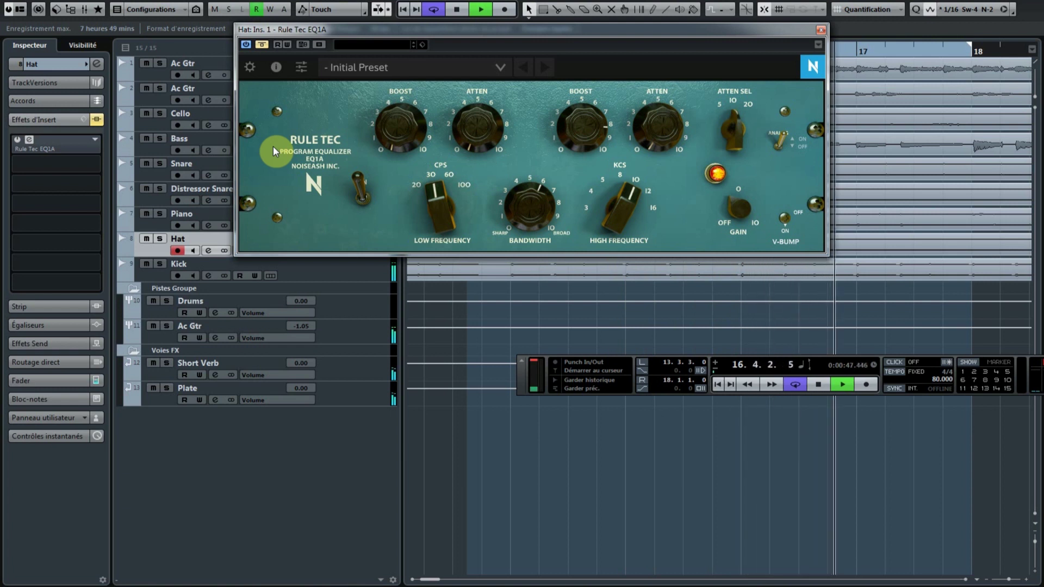
pyautogui.click(265, 47)
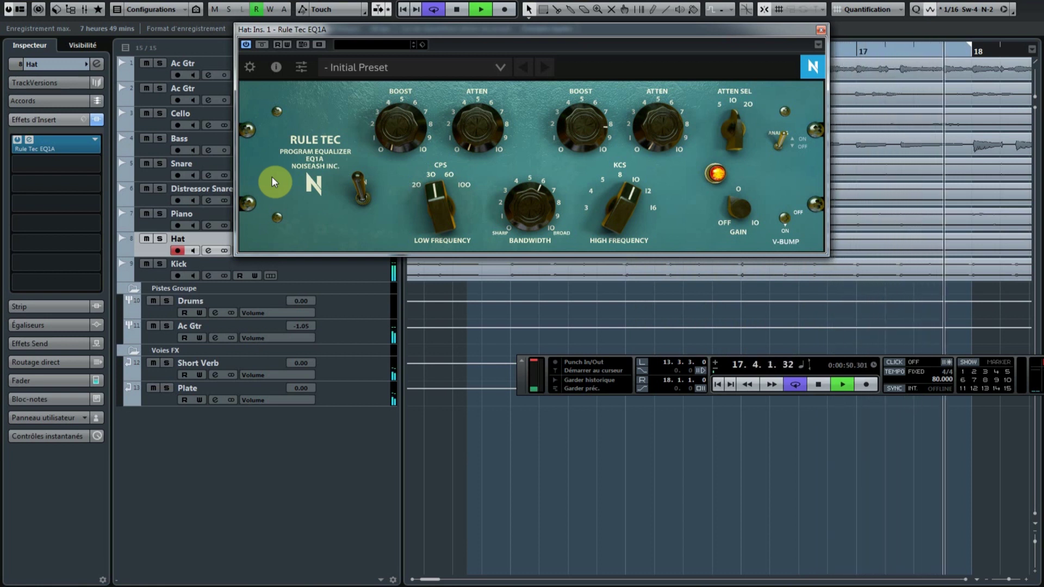
pyautogui.press('space')
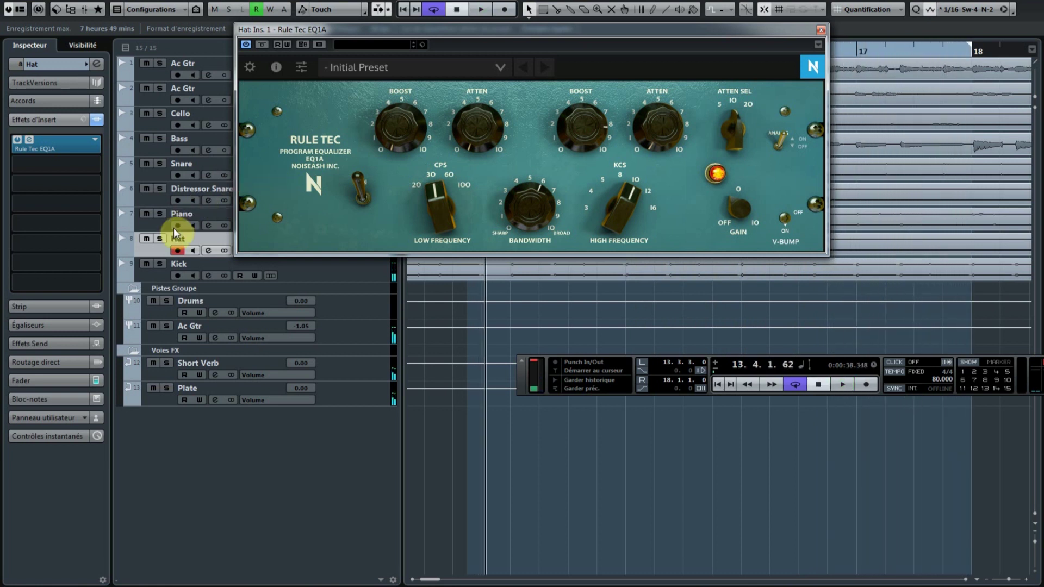
# Solo the Hat track, loop it while toggling the EQ1A bypass to compare both sounds, and stop playback.
pyautogui.click(159, 238)
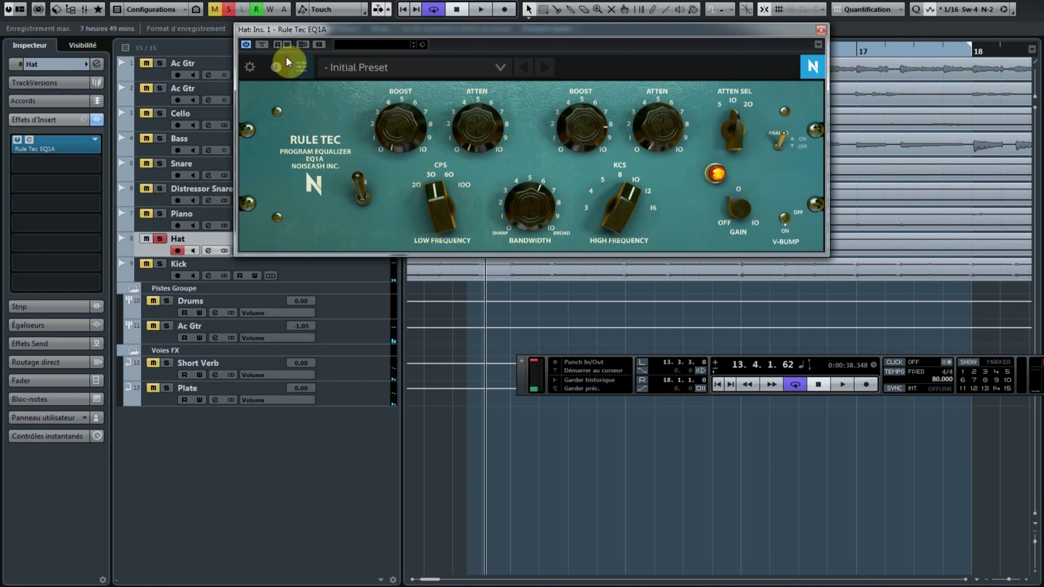
pyautogui.click(265, 47)
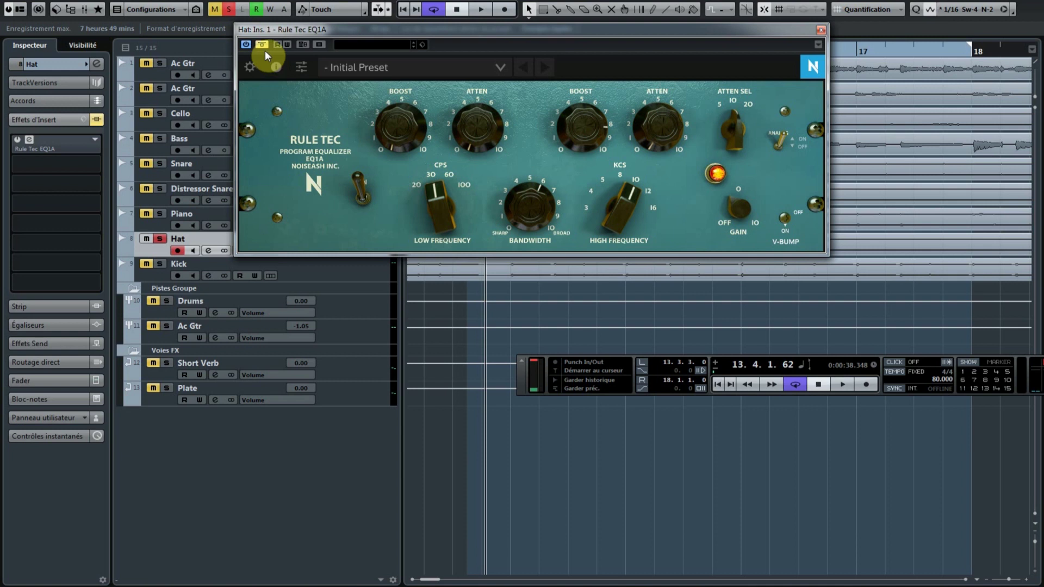
pyautogui.press('space')
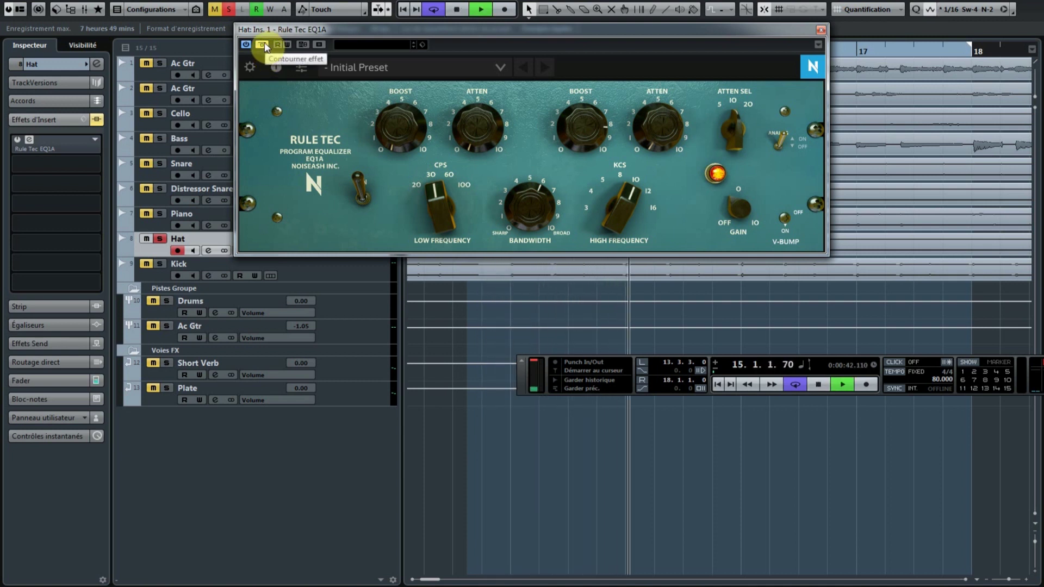
pyautogui.click(263, 45)
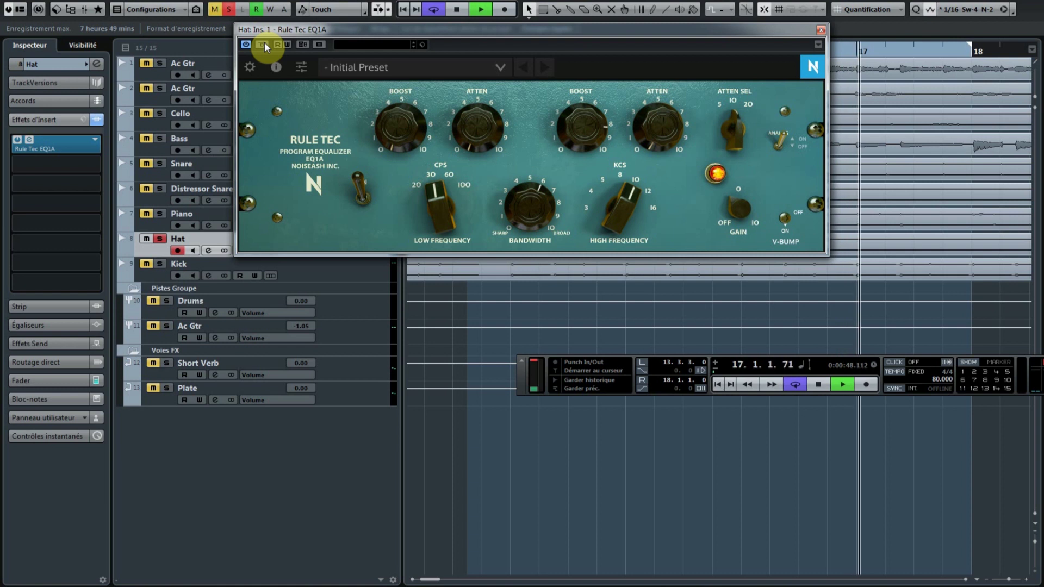
pyautogui.click(263, 46)
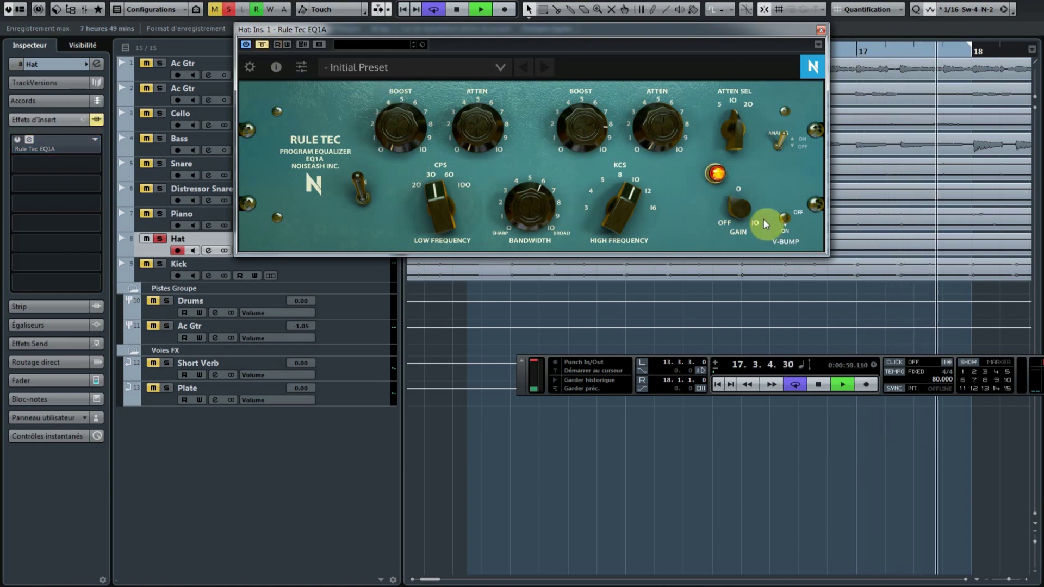
pyautogui.moveTo(743, 207)
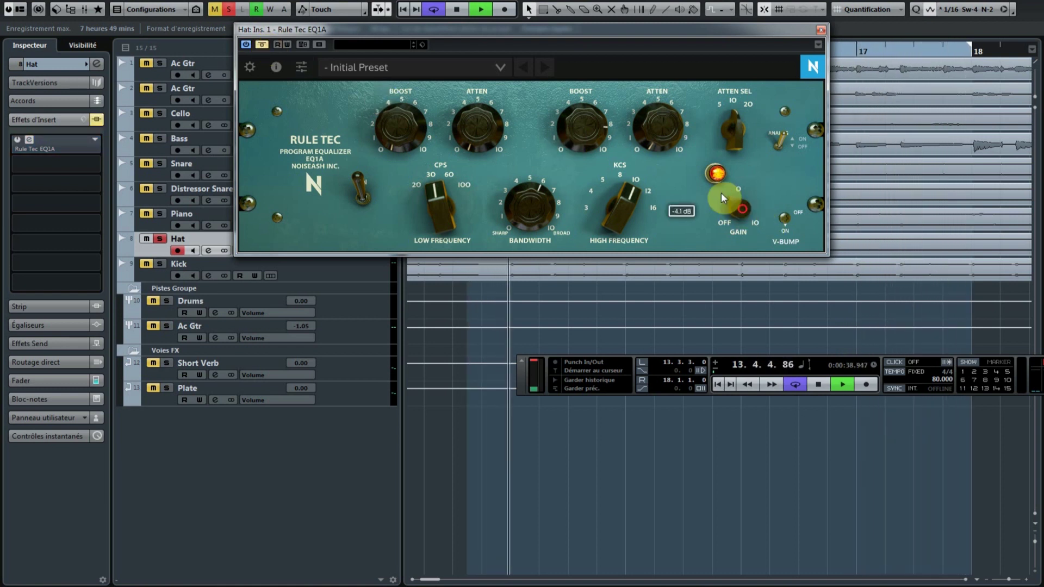
pyautogui.click(259, 45)
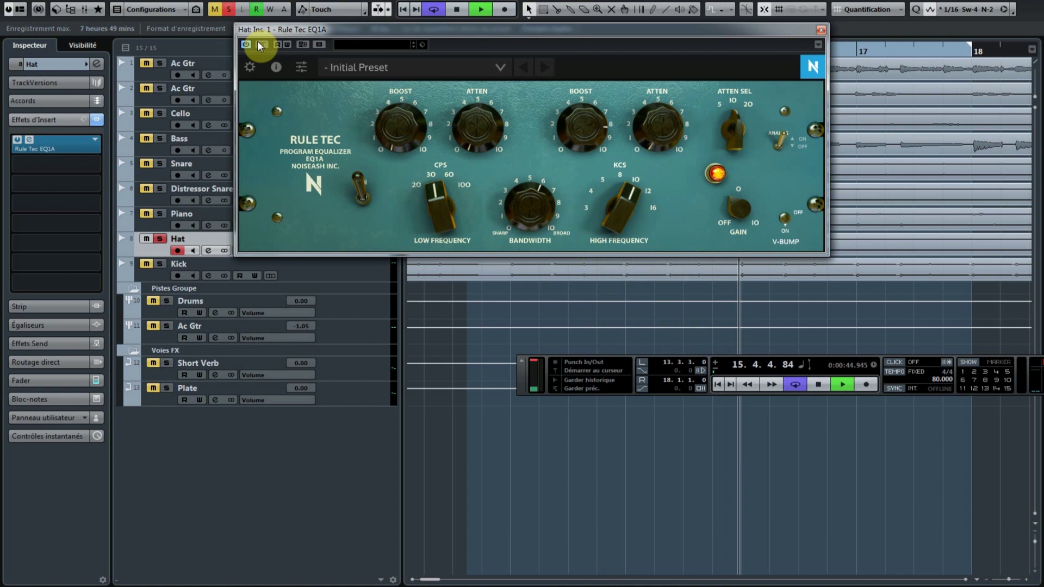
pyautogui.click(261, 45)
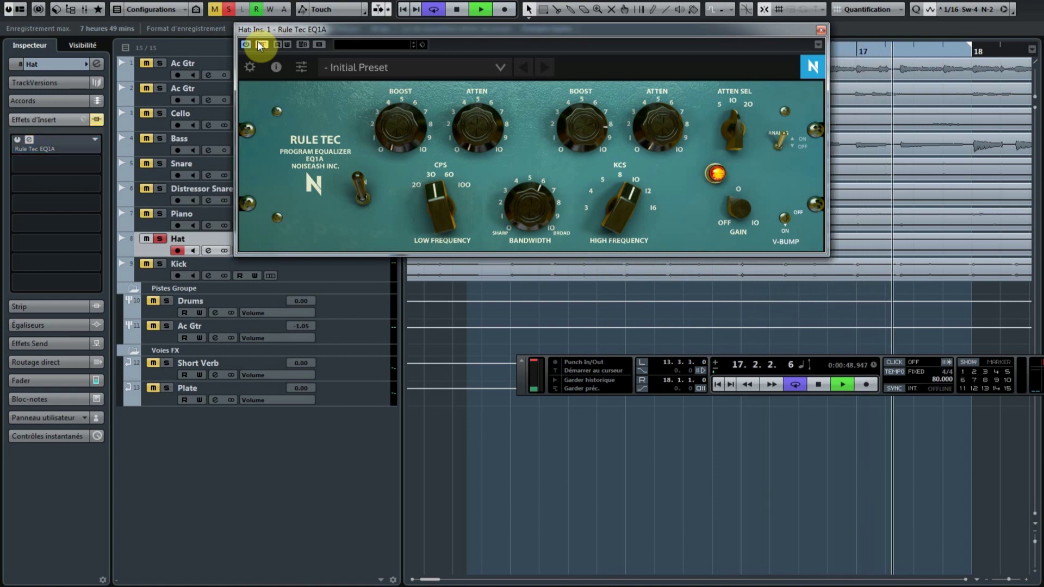
pyautogui.click(261, 45)
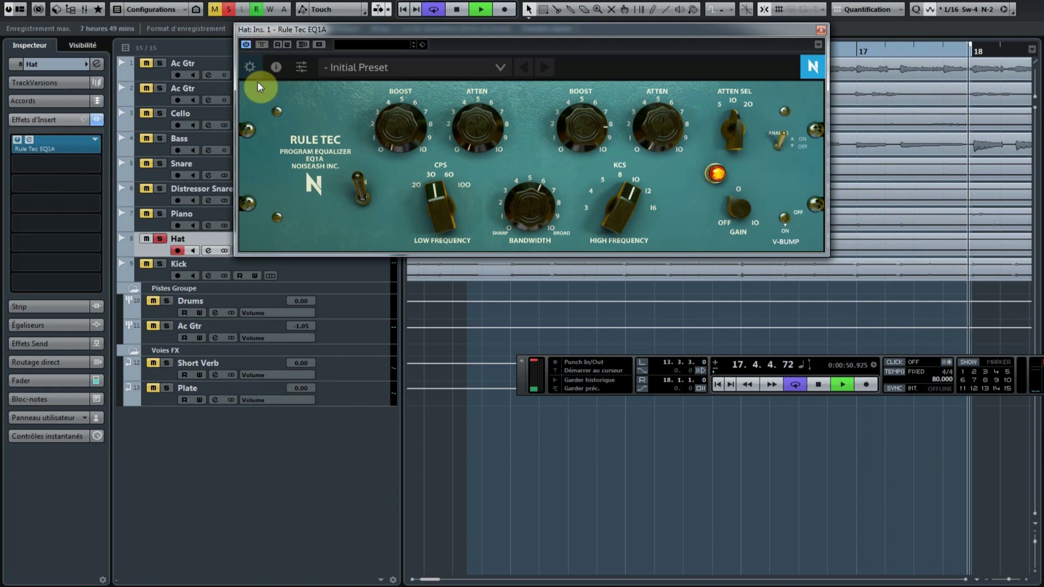
pyautogui.press('space')
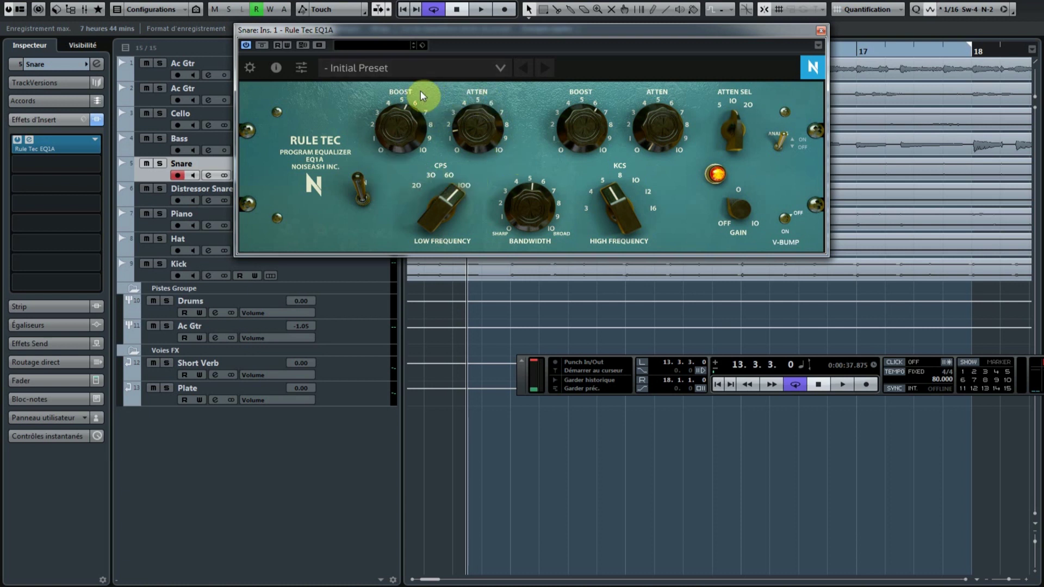
# Bypass the Snare track's Rule Tec EQ1A, play the full mix, turn the bypass off to compare, and stop playback.
pyautogui.moveTo(594, 207)
pyautogui.mouseDown()
pyautogui.moveTo(609, 190)
pyautogui.moveTo(613, 198)
pyautogui.mouseUp()
pyautogui.click(262, 47)
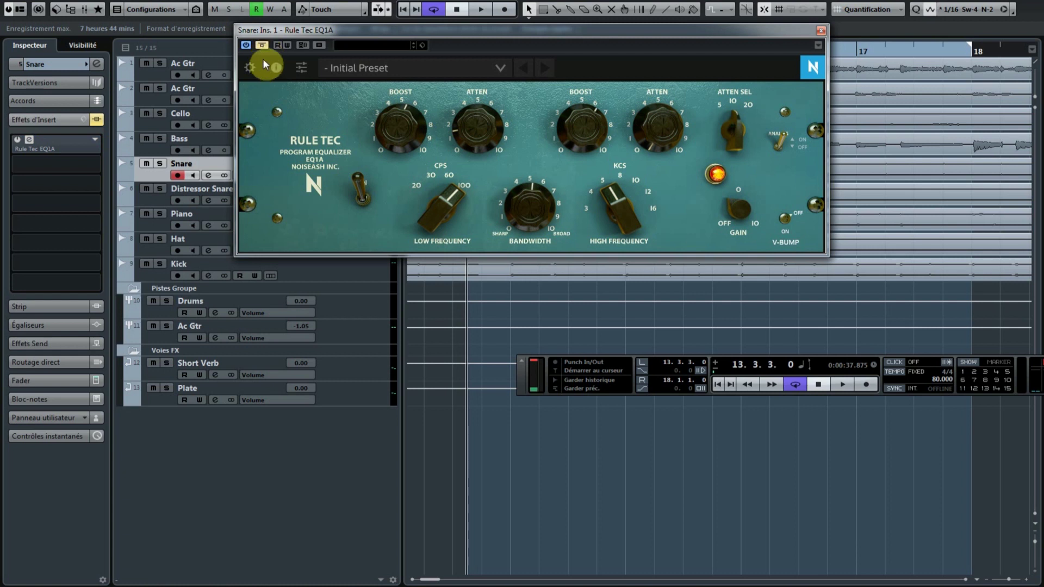
pyautogui.press('space')
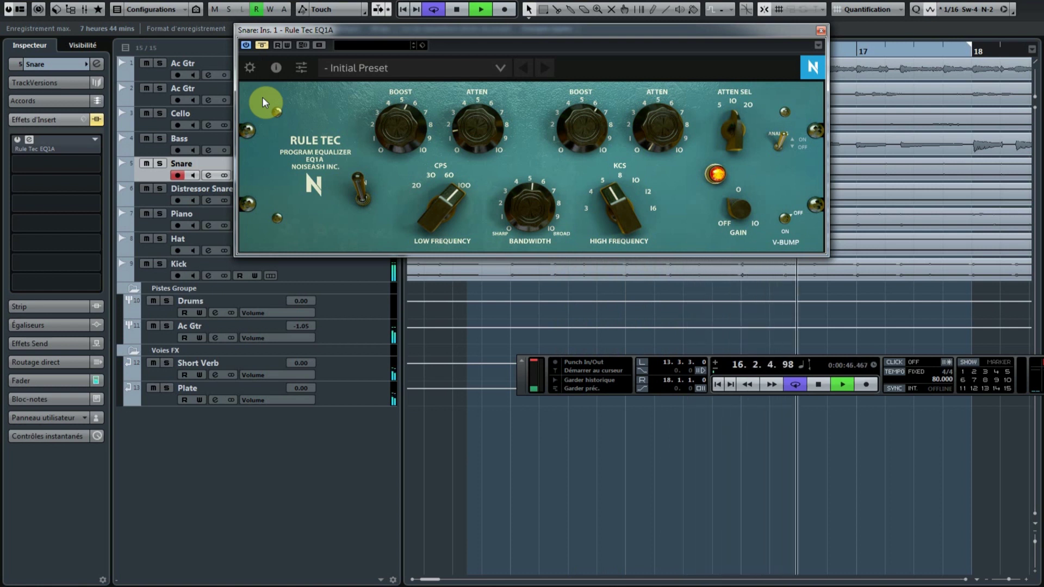
pyautogui.click(262, 45)
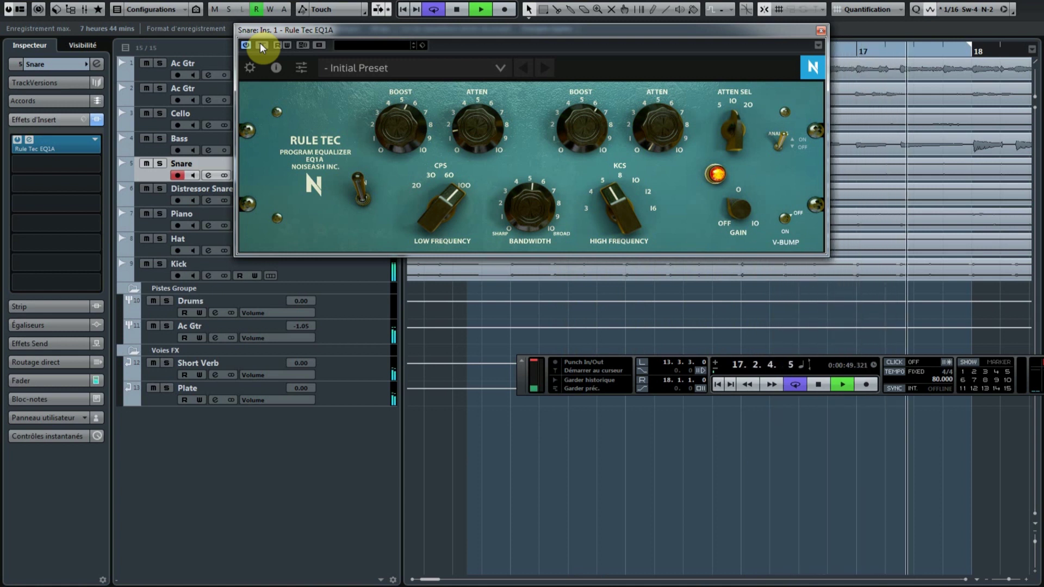
pyautogui.press('space')
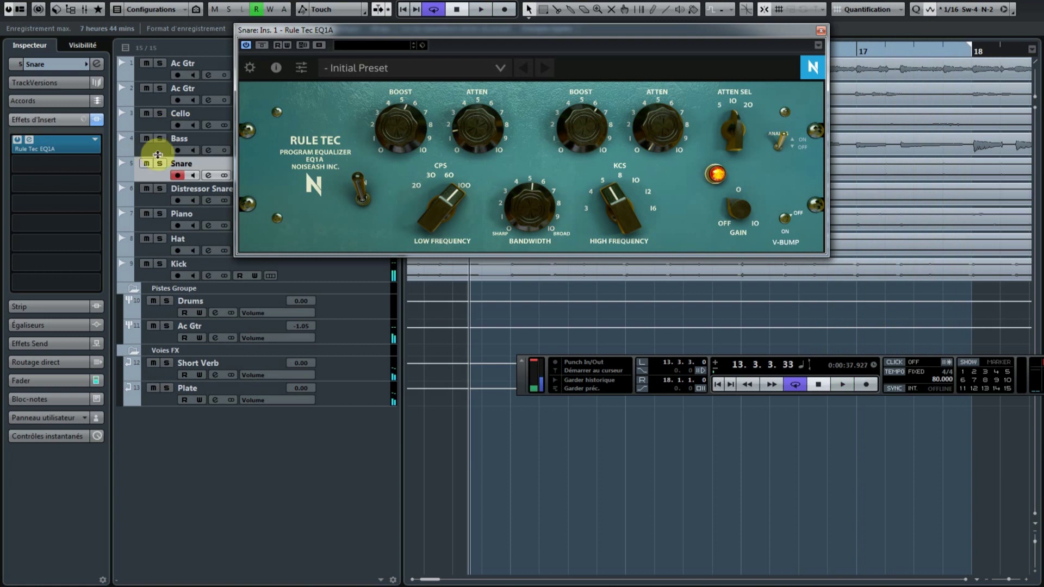
# Solo the Snare track, loop it starting with the EQ1A bypassed, toggle the bypass to compare, and stop playback.
pyautogui.click(160, 164)
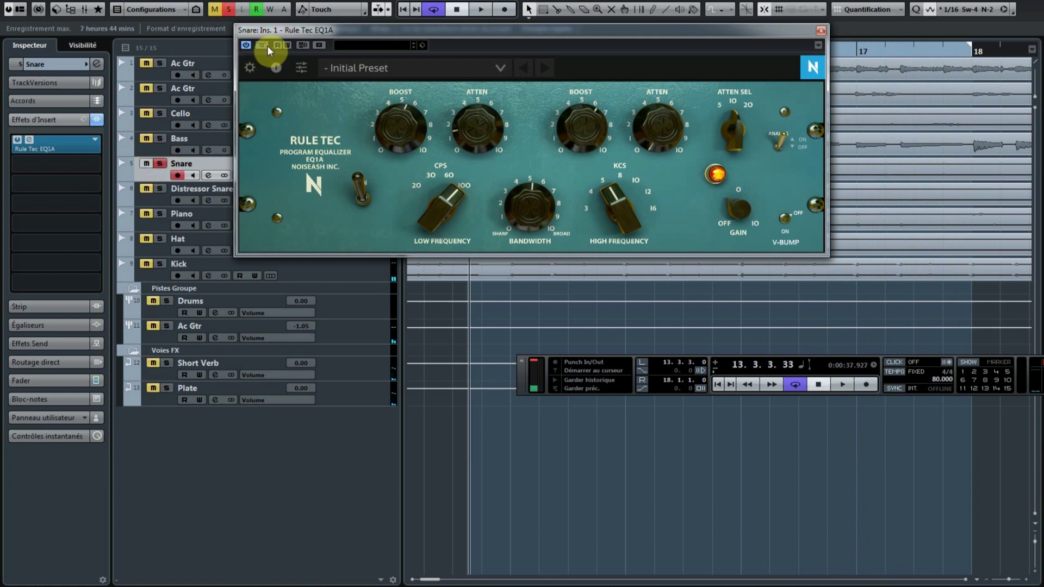
pyautogui.click(267, 46)
pyautogui.press('space')
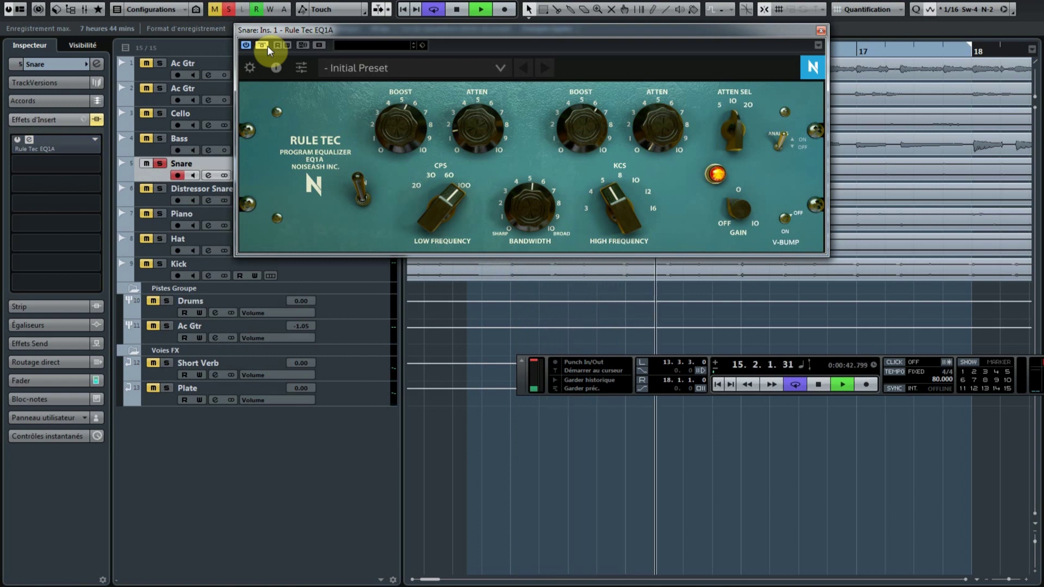
pyautogui.click(266, 46)
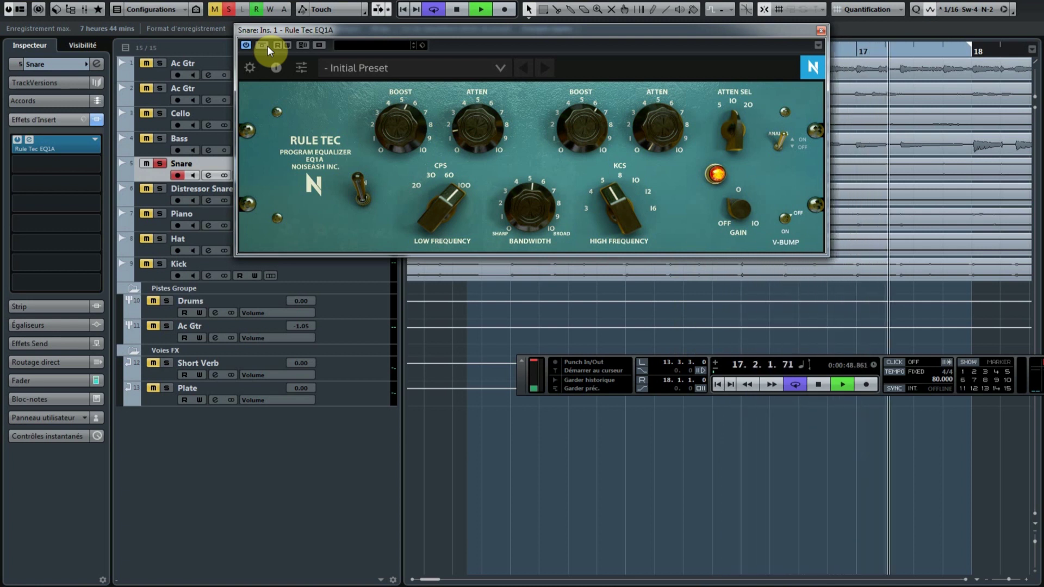
pyautogui.click(267, 45)
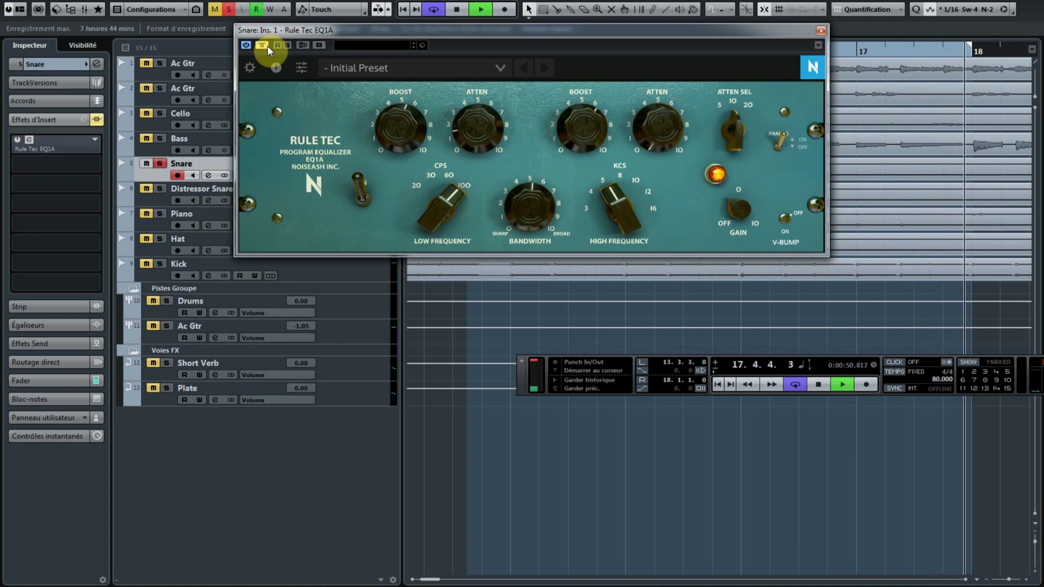
pyautogui.press('space')
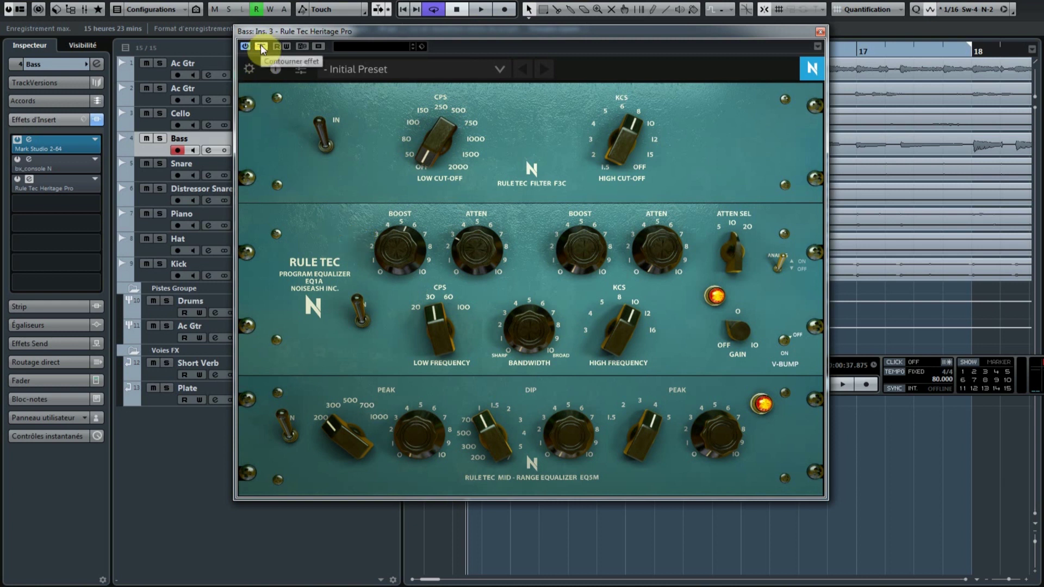
# Play the full mix with the Bass track's Rule Tec Heritage Pro bypassed, activate the plugin to compare, and stop playback.
pyautogui.press('space')
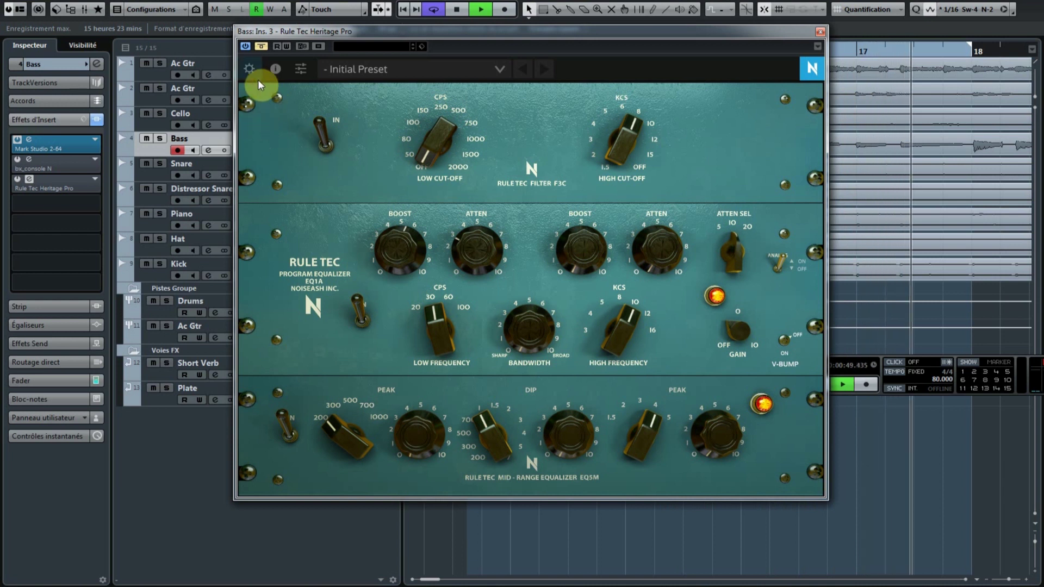
pyautogui.click(263, 46)
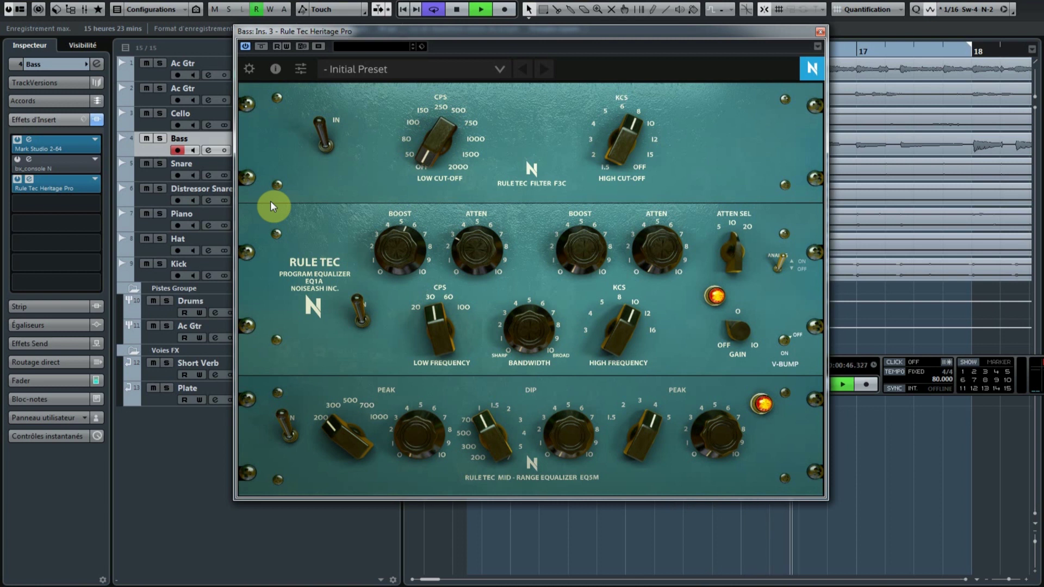
pyautogui.press('space')
# Solo the Bass track, loop it starting with the Rule Tec Heritage Pro bypassed, toggle the bypass to compare, and stop playback.
pyautogui.click(160, 140)
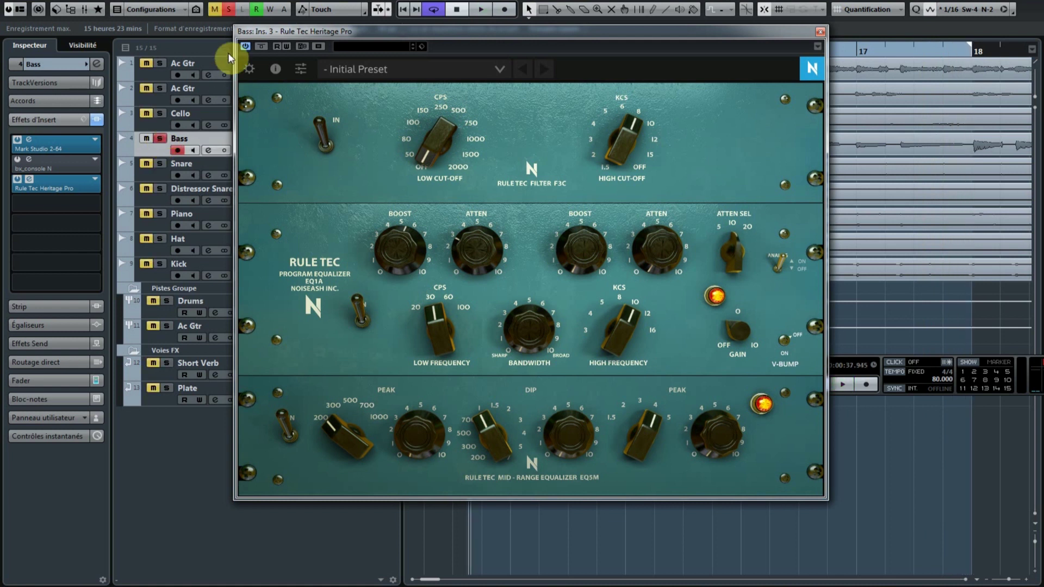
pyautogui.click(261, 47)
pyautogui.press('space')
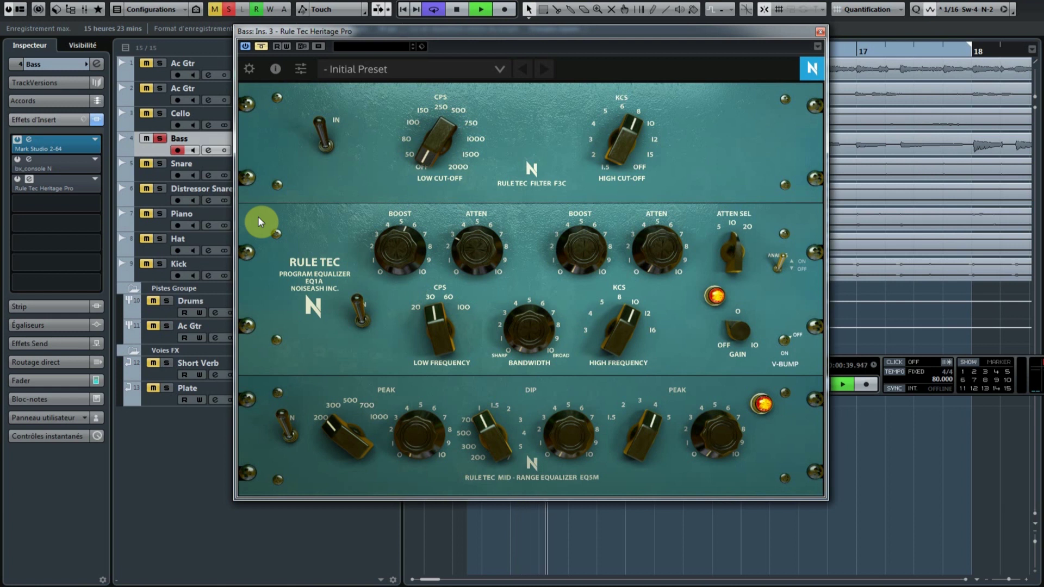
pyautogui.click(261, 47)
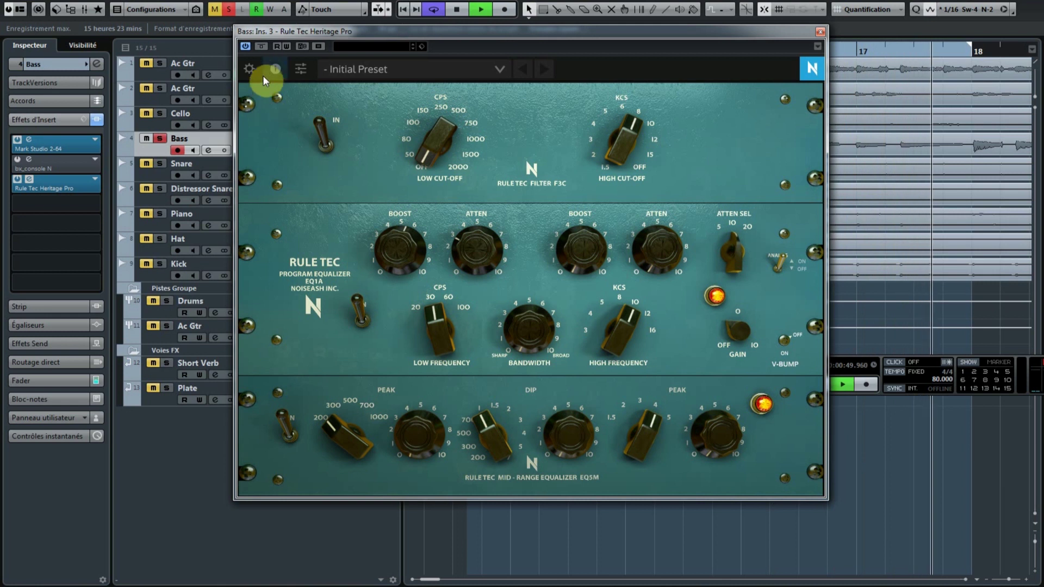
pyautogui.click(262, 46)
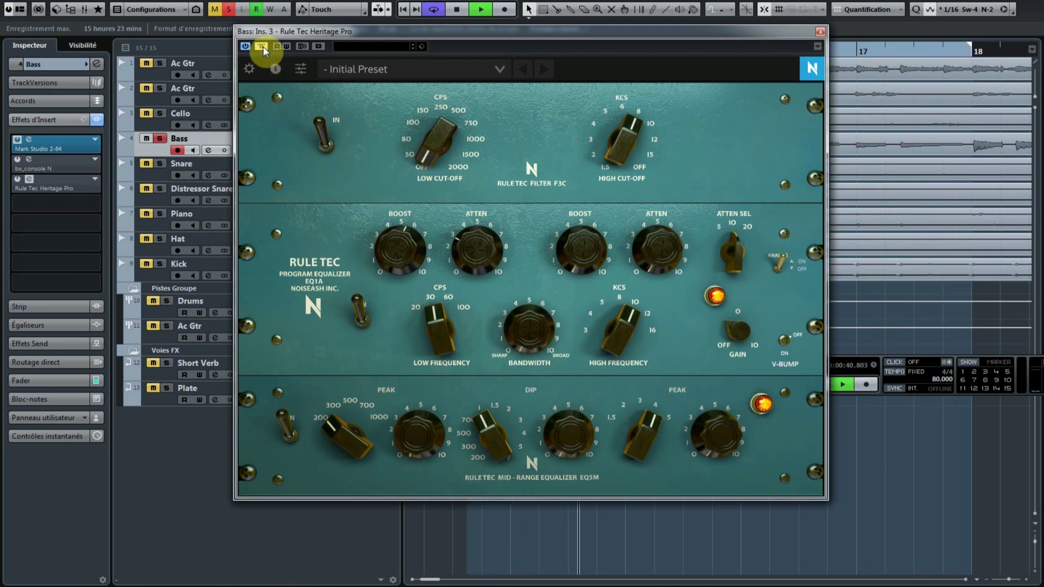
pyautogui.click(262, 47)
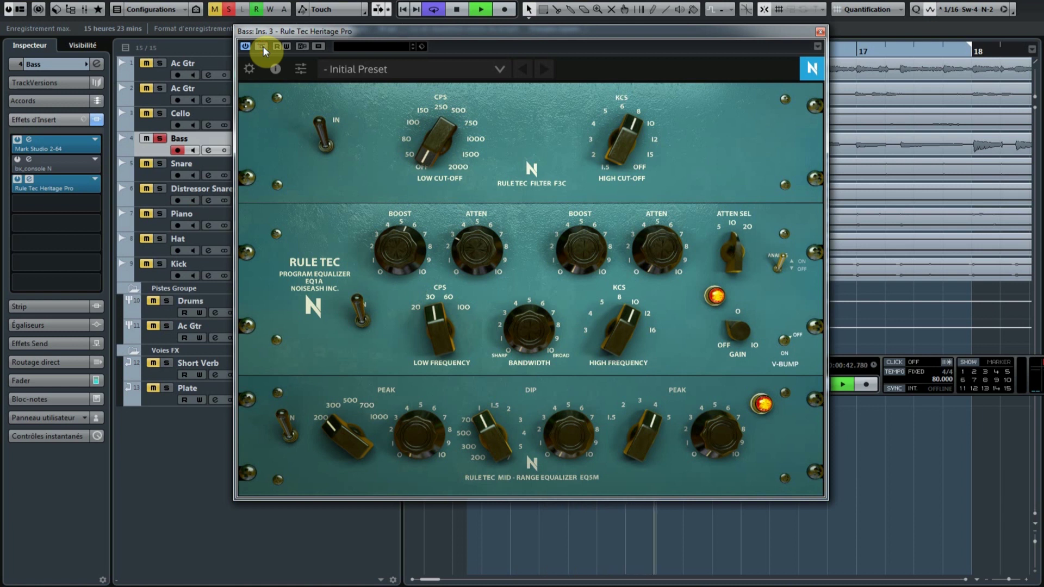
pyautogui.click(262, 47)
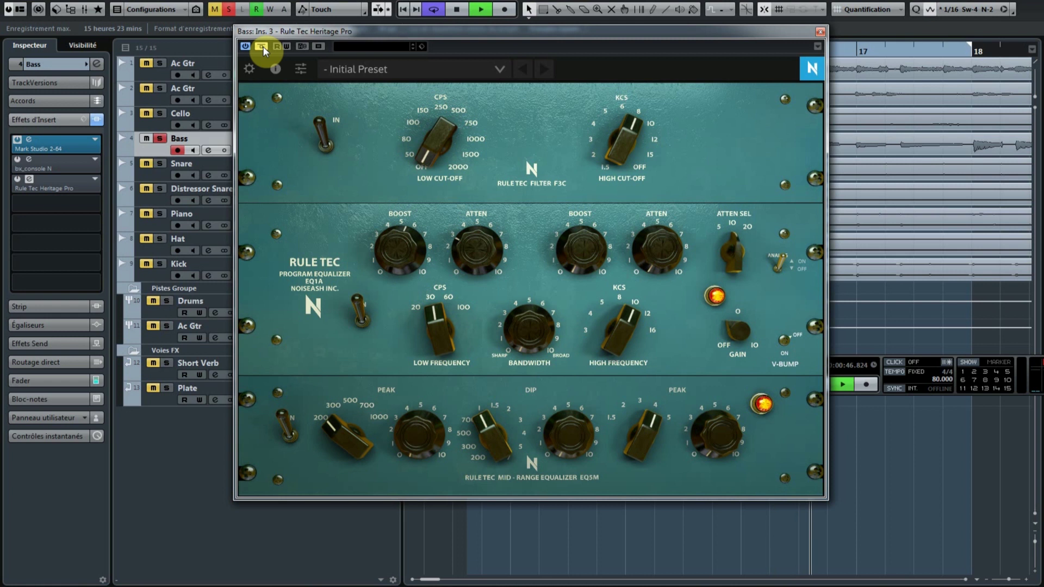
pyautogui.click(262, 47)
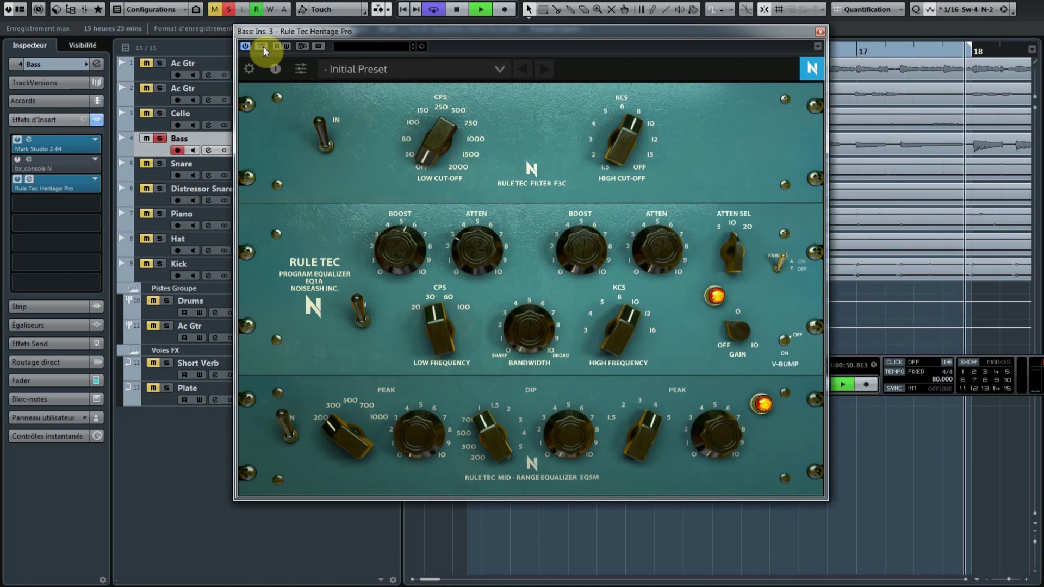
pyautogui.press('space')
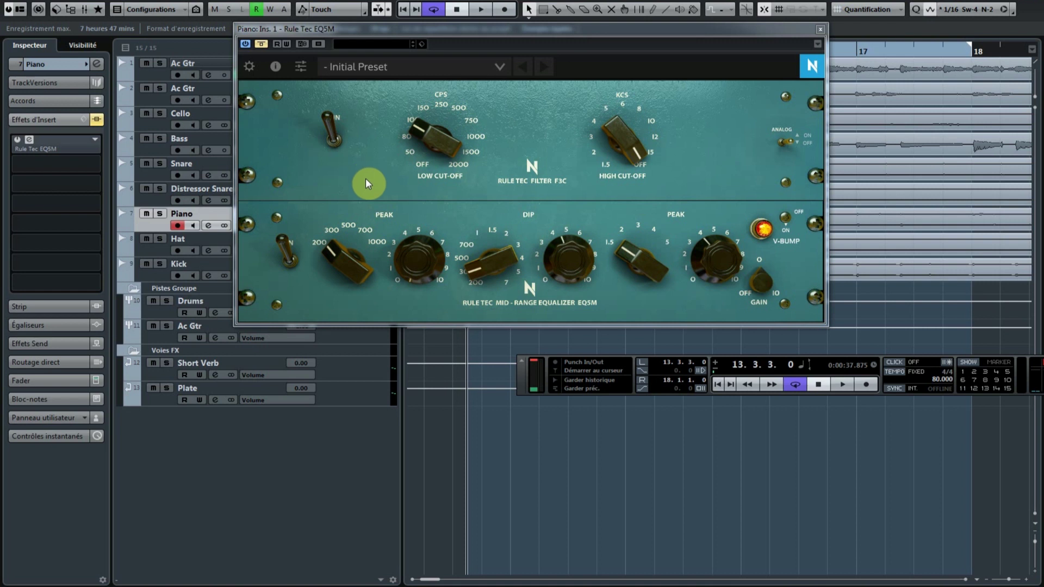
# Play the full mix with the Piano track's Rule Tec EQ5M bypassed, activate the plugin with Analog switched on, and stop playback.
pyautogui.moveTo(428, 154); pyautogui.dragTo(394, 132)
pyautogui.press('space')
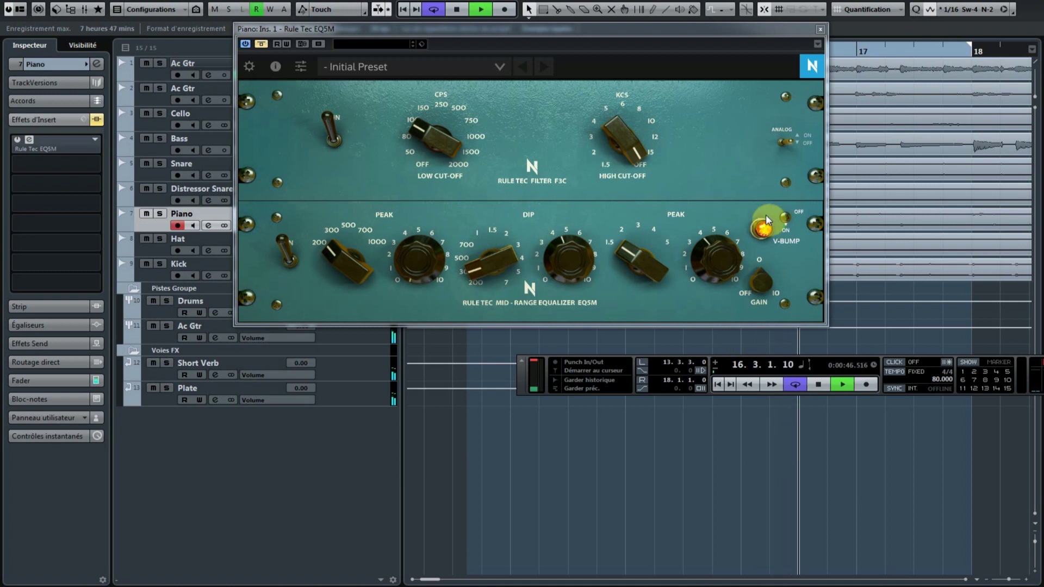
pyautogui.click(785, 218)
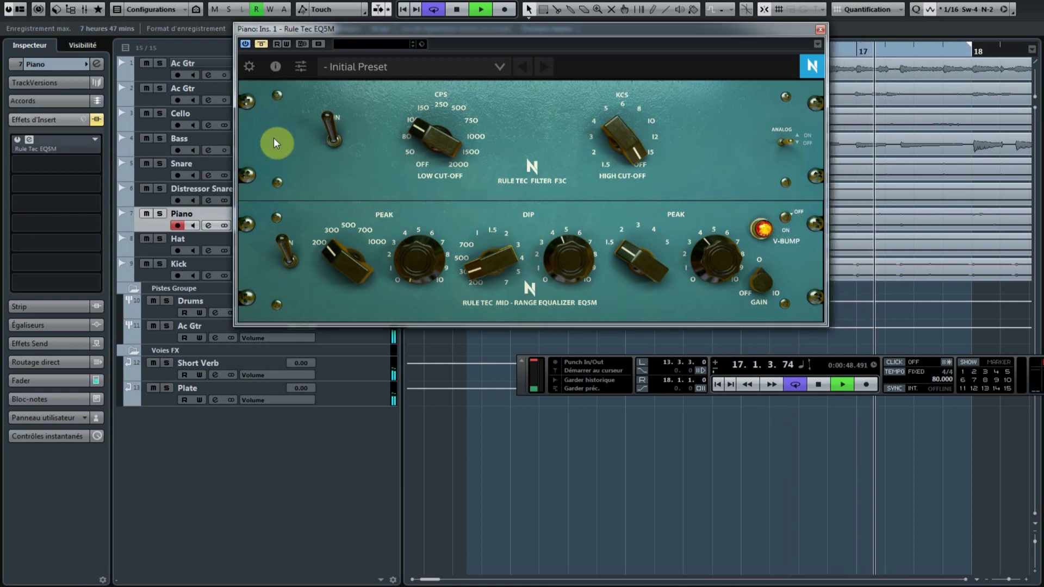
pyautogui.click(266, 43)
pyautogui.click(784, 136)
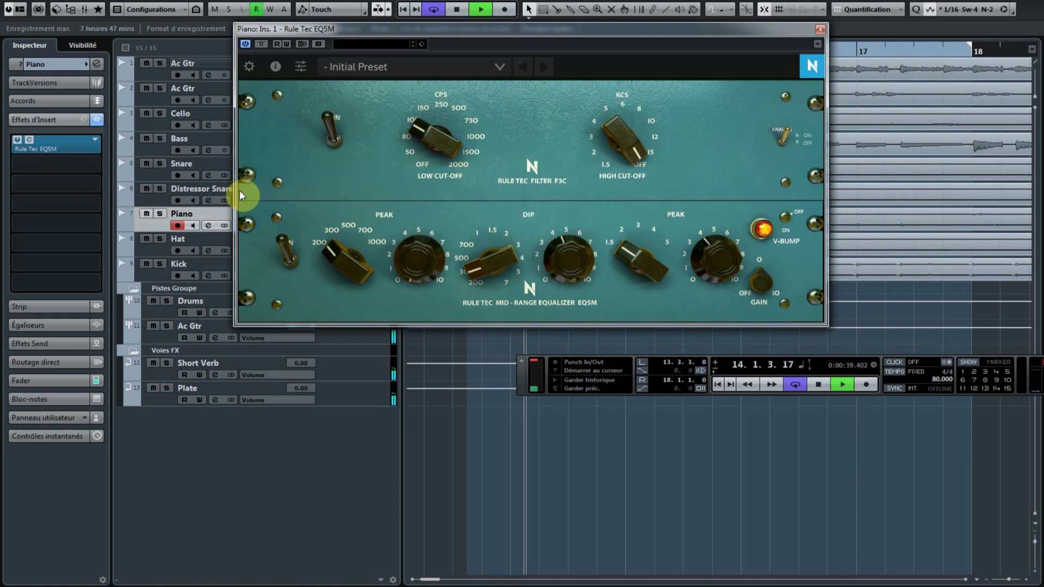
pyautogui.moveTo(769, 291); pyautogui.dragTo(770, 301)
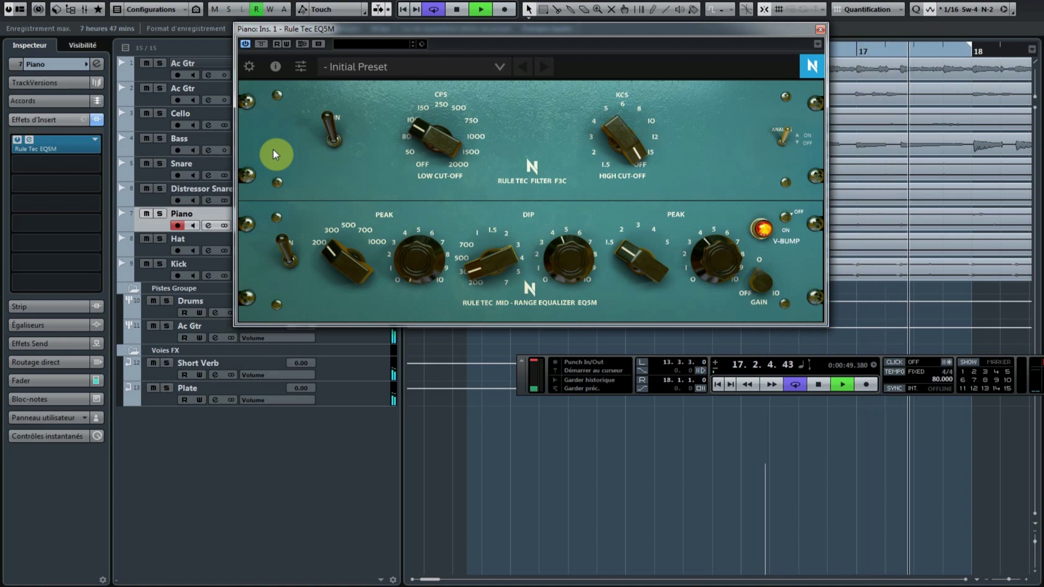
pyautogui.press('space')
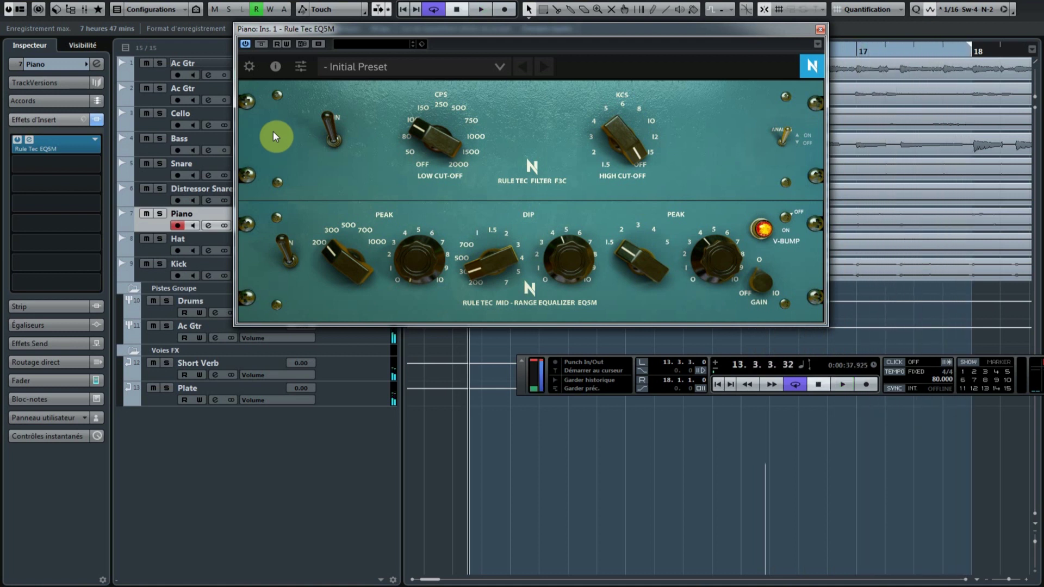
# Bypass the Piano track's Rule Tec EQ5M, play the full mix while toggling the bypass to compare, and stop playback.
pyautogui.click(260, 43)
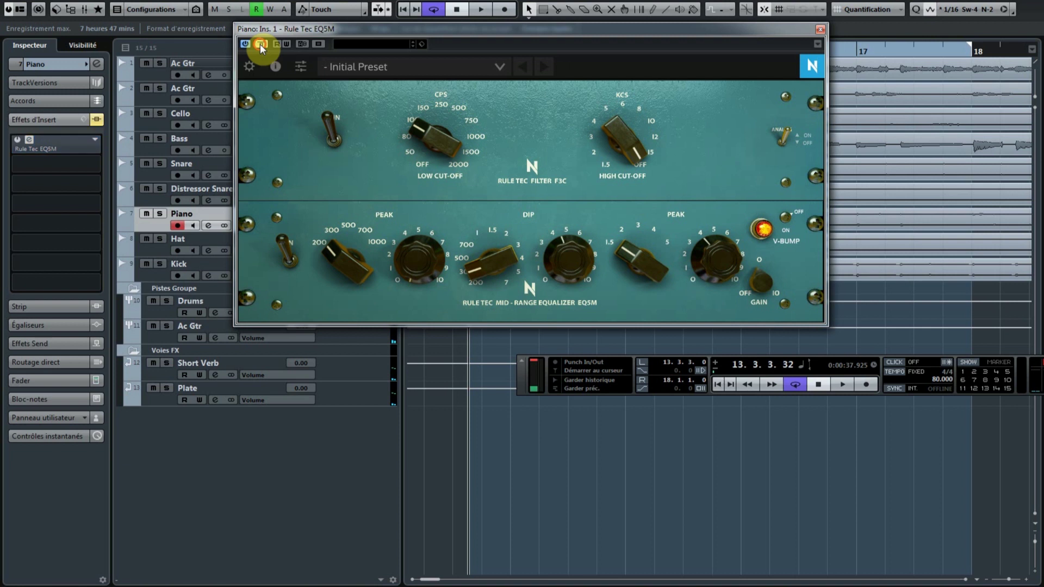
pyautogui.press('space')
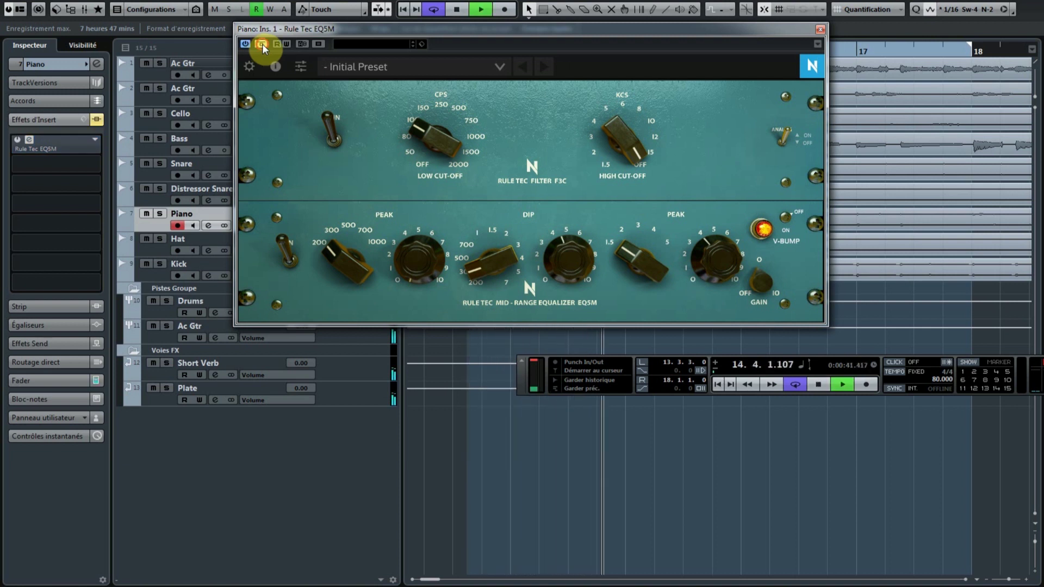
pyautogui.click(263, 43)
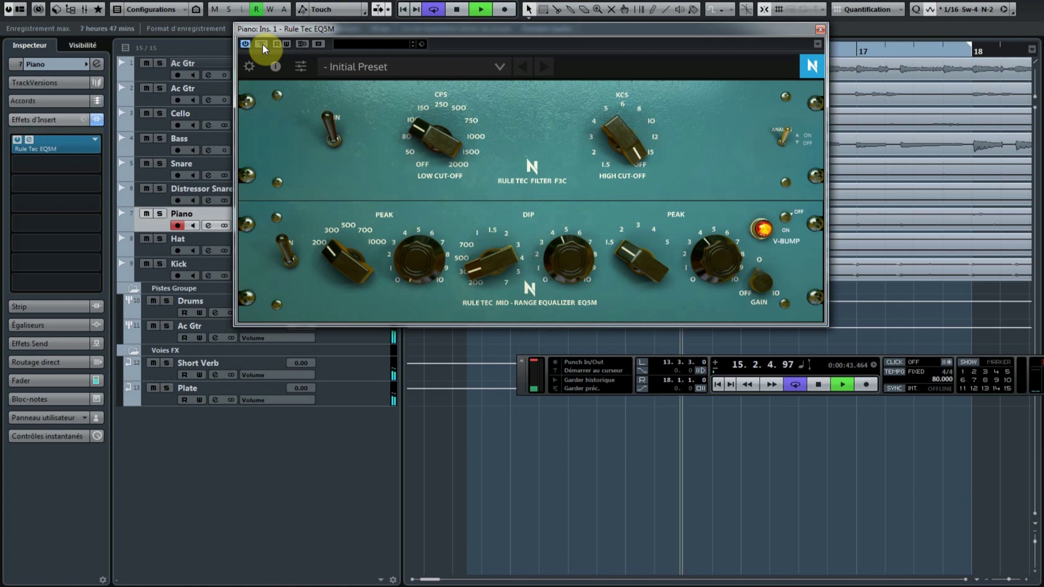
pyautogui.click(262, 44)
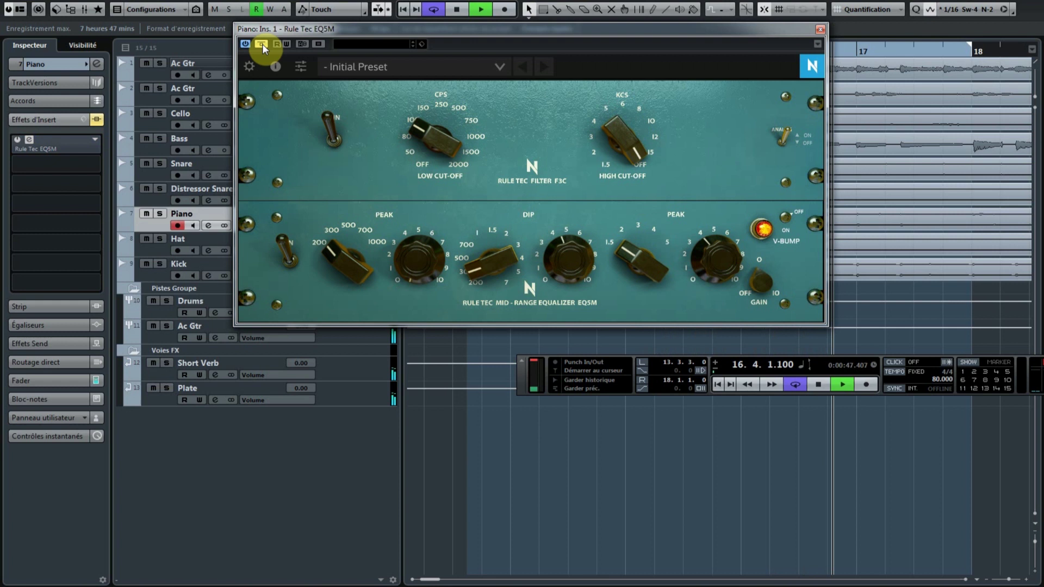
pyautogui.click(262, 44)
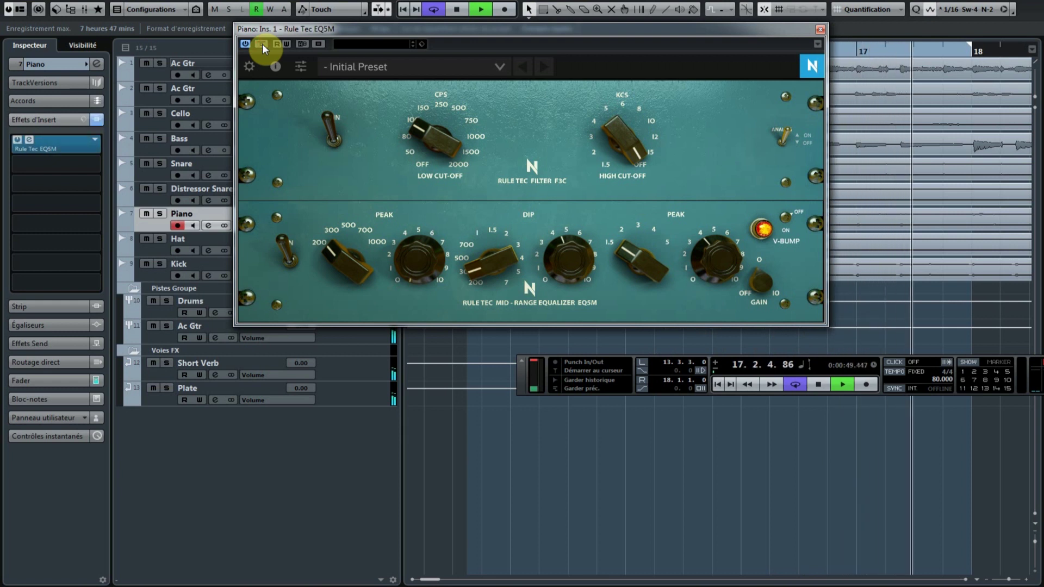
pyautogui.press('space')
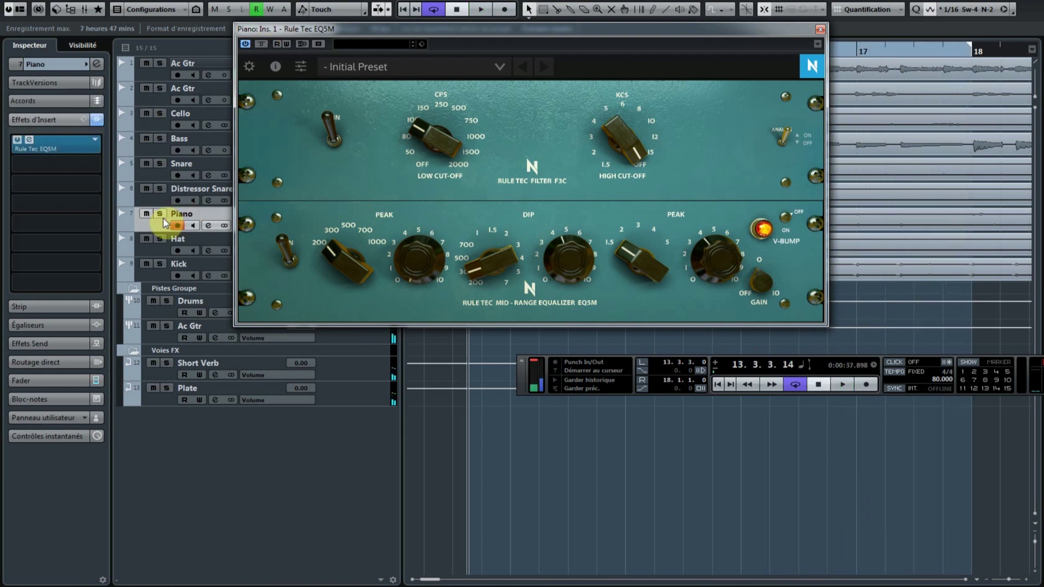
# Solo the Piano track, loop it starting with the EQ5M bypassed, toggle the bypass to compare, and stop playback.
pyautogui.click(160, 213)
pyautogui.click(262, 44)
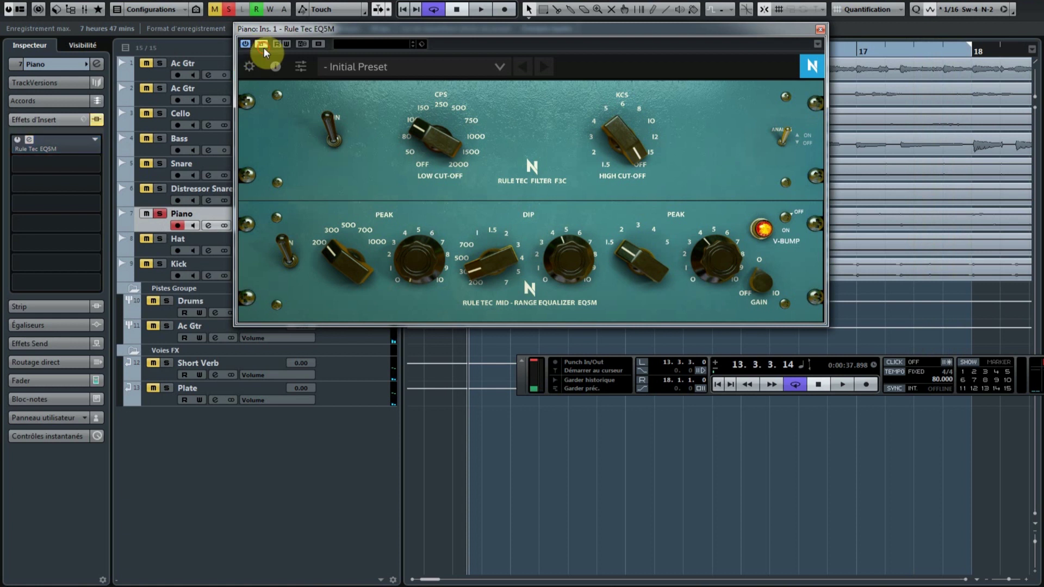
pyautogui.press('space')
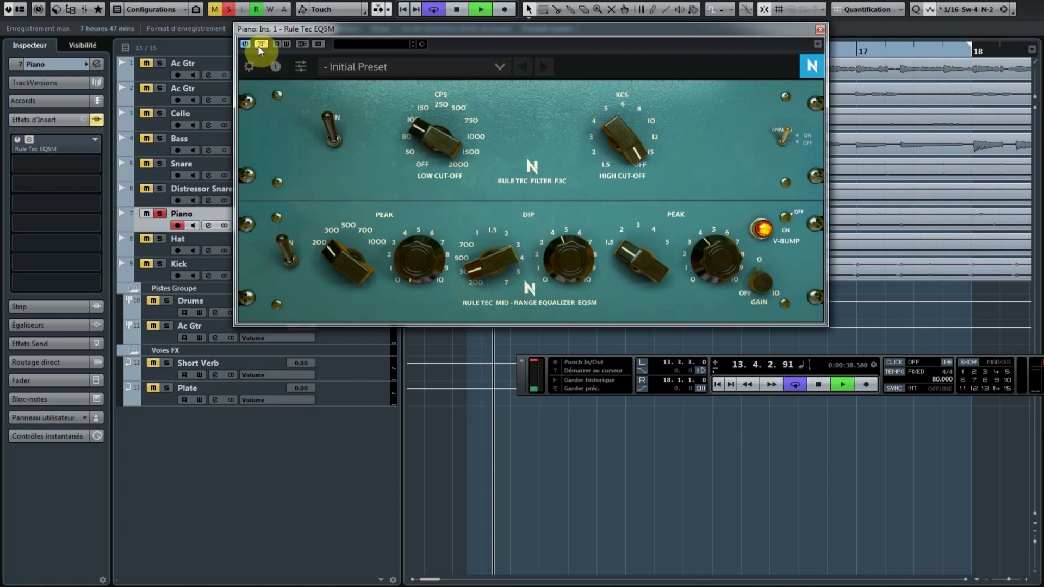
pyautogui.click(258, 47)
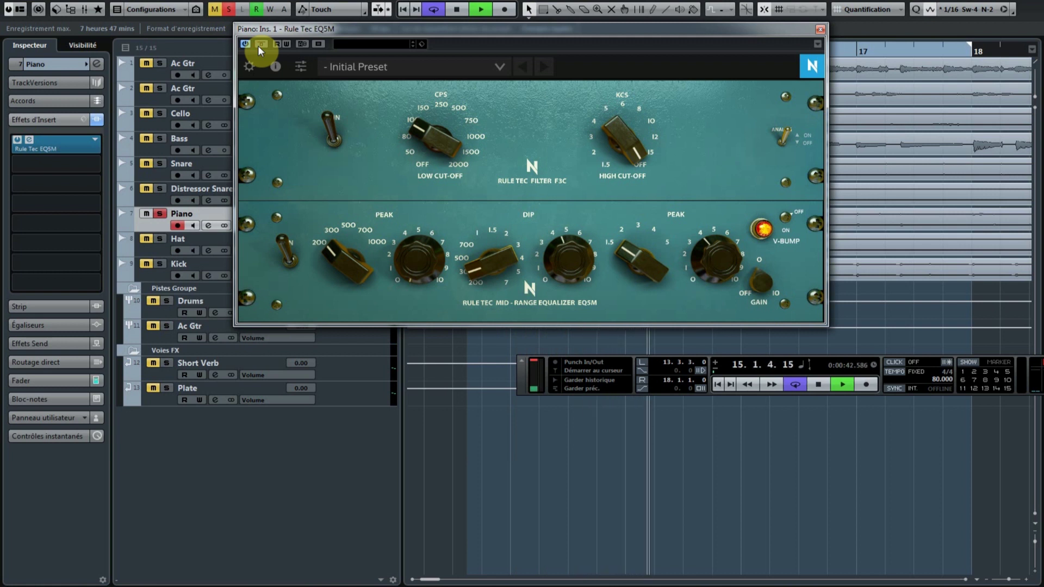
pyautogui.click(258, 46)
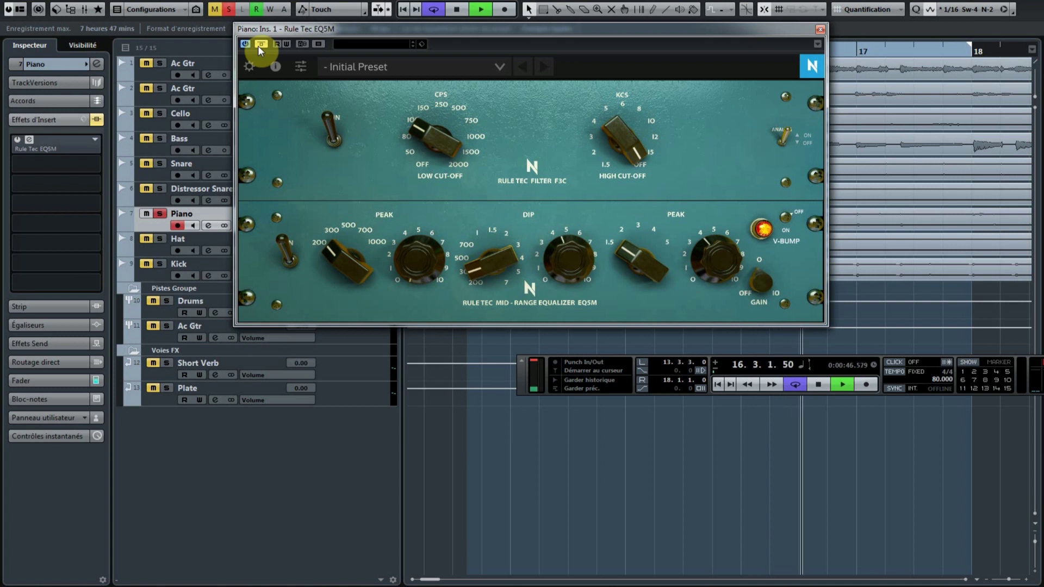
pyautogui.click(257, 45)
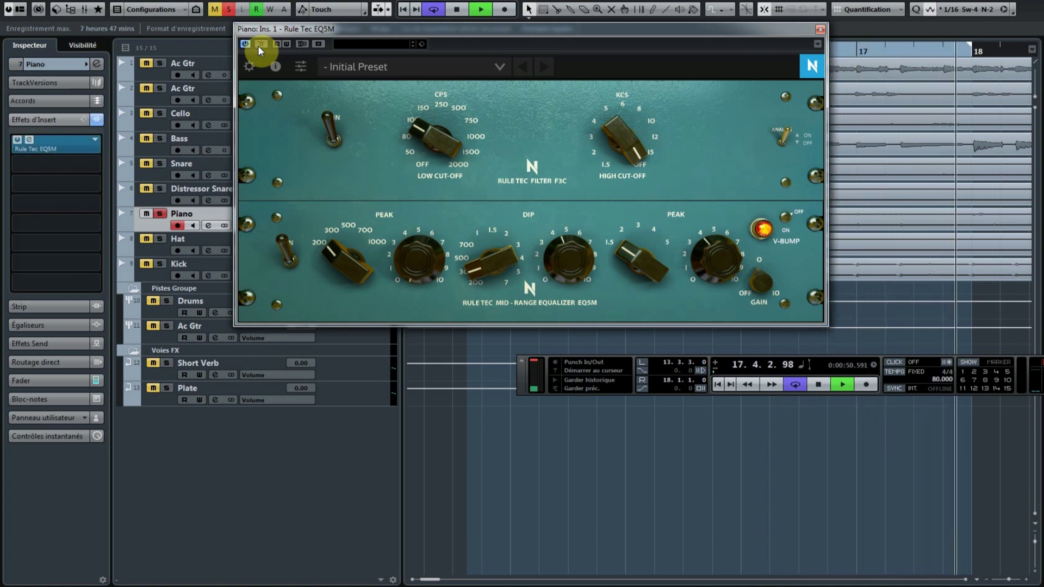
pyautogui.press('space')
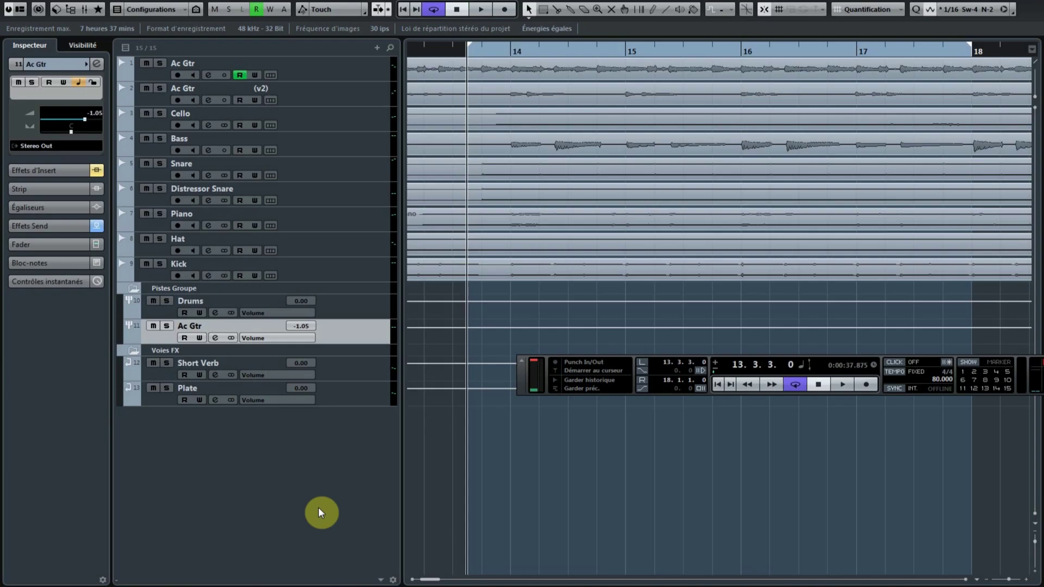
# Play the full mix with the Ac Gtr group's inserts bypassed, then with the Bass track's Rule Tec Heritage Pro active, stopping after each.
pyautogui.press('space')
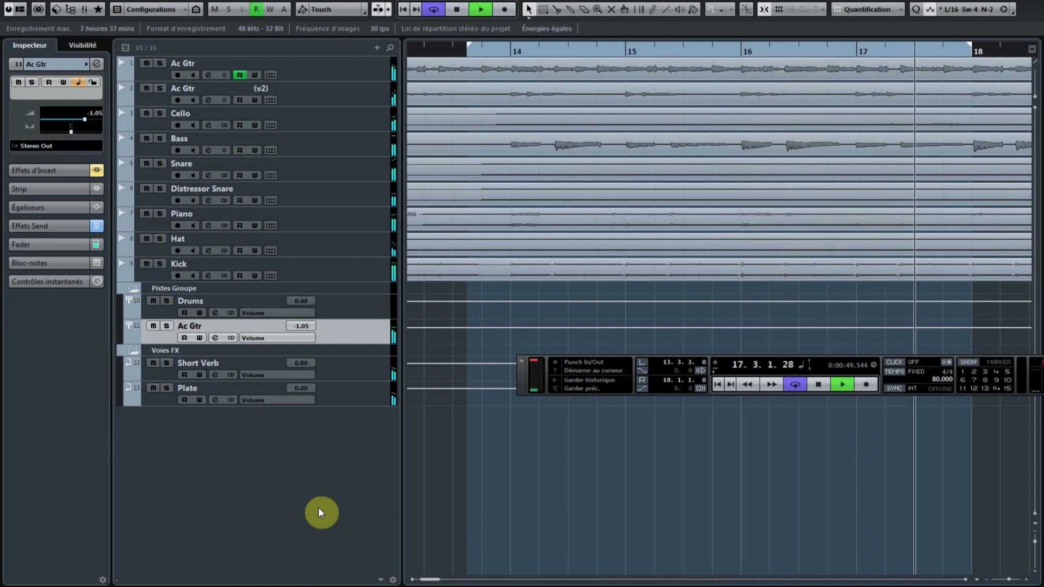
pyautogui.press('space')
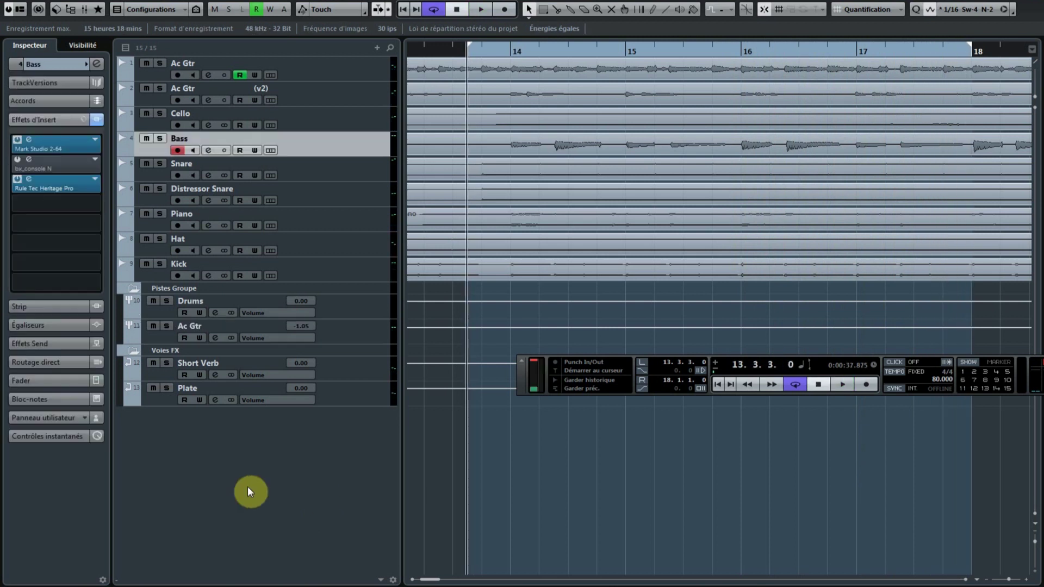
pyautogui.press('space')
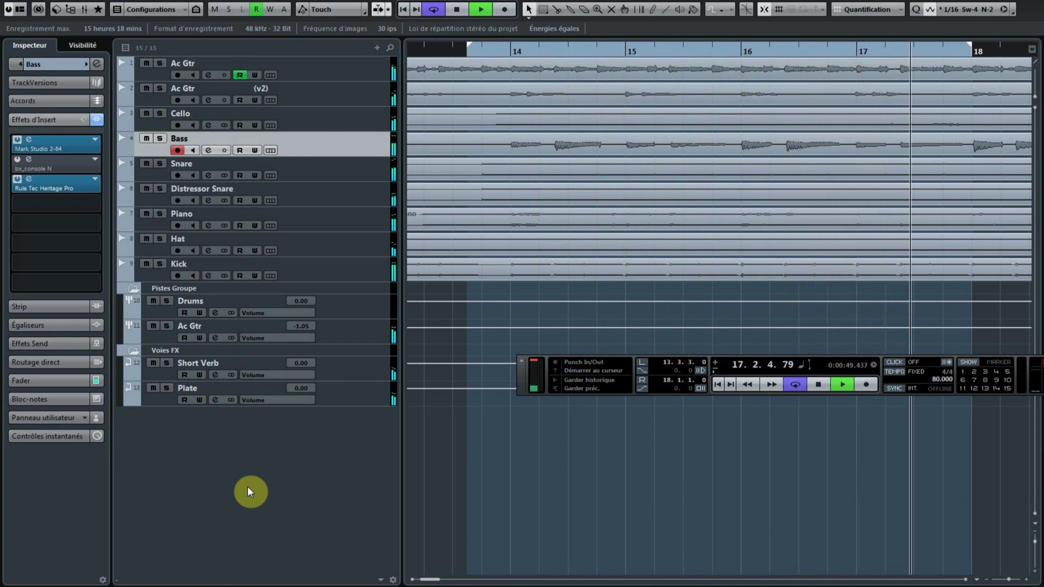
pyautogui.press('space')
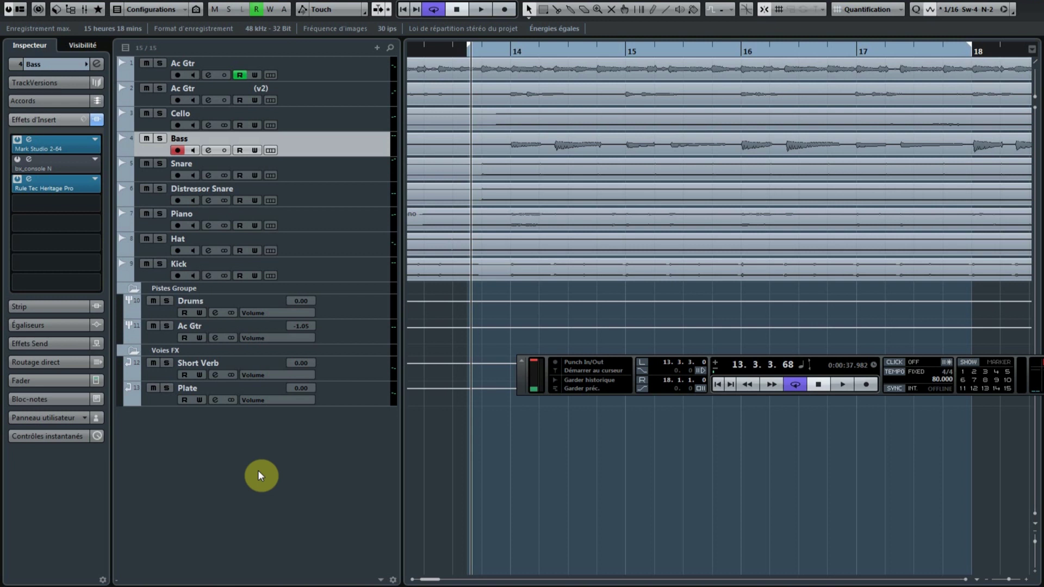
# Deactivate the Bass track's Rule Tec Heritage Pro, activate the one on the Kick track, and play the full mix once.
pyautogui.click(16, 178)
pyautogui.click(348, 269)
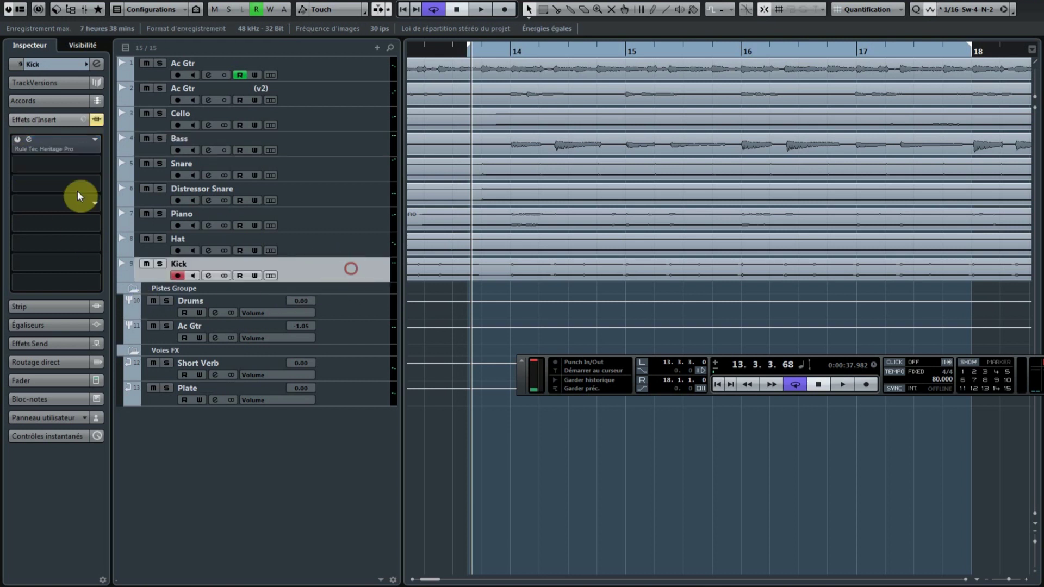
pyautogui.press('space')
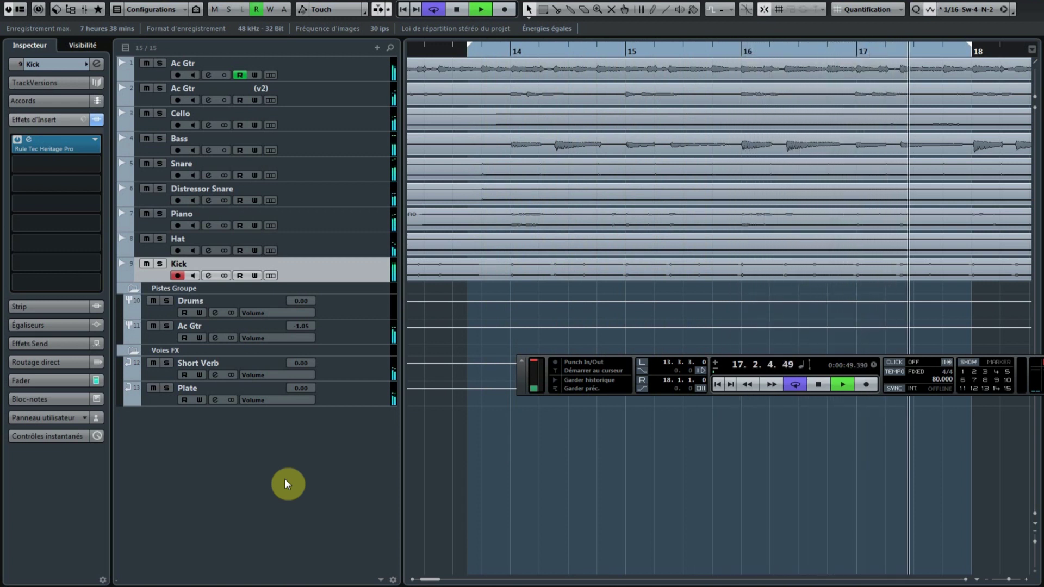
pyautogui.press('space')
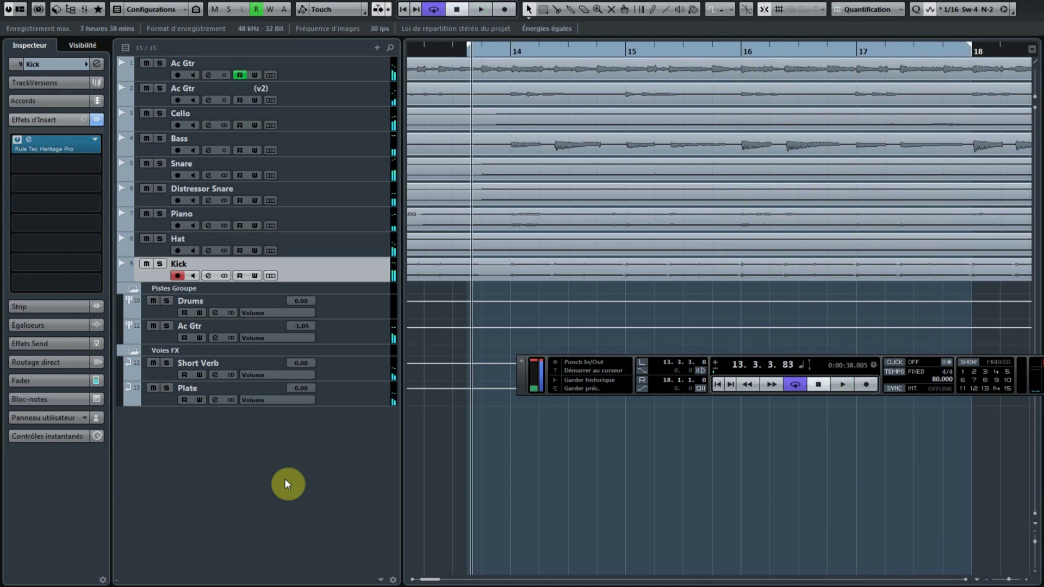
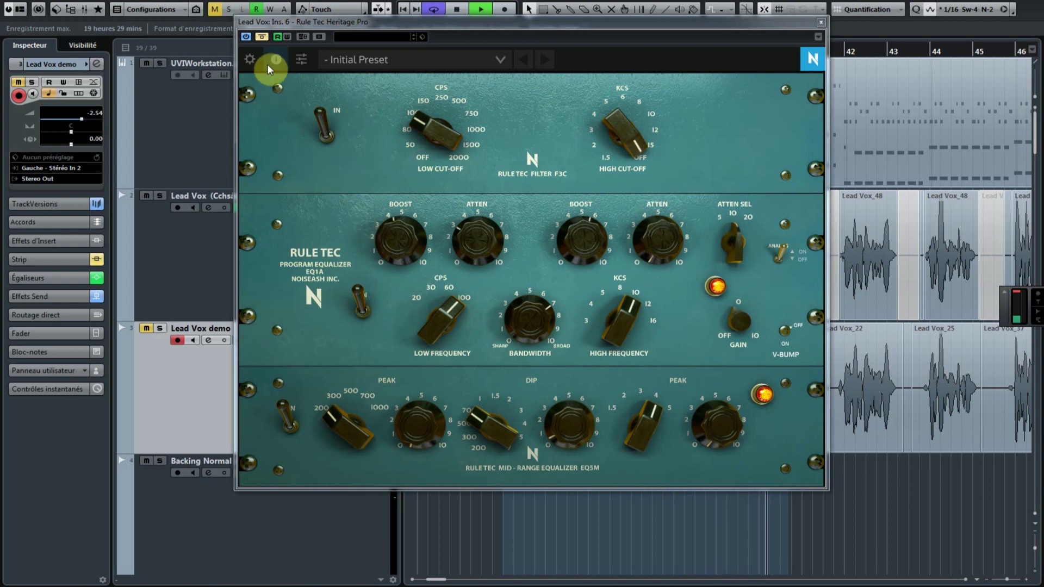
# Turn off the bypass of the Lead Vox track's Rule Tec Heritage Pro during playback to compare, and stop playback.
pyautogui.click(261, 38)
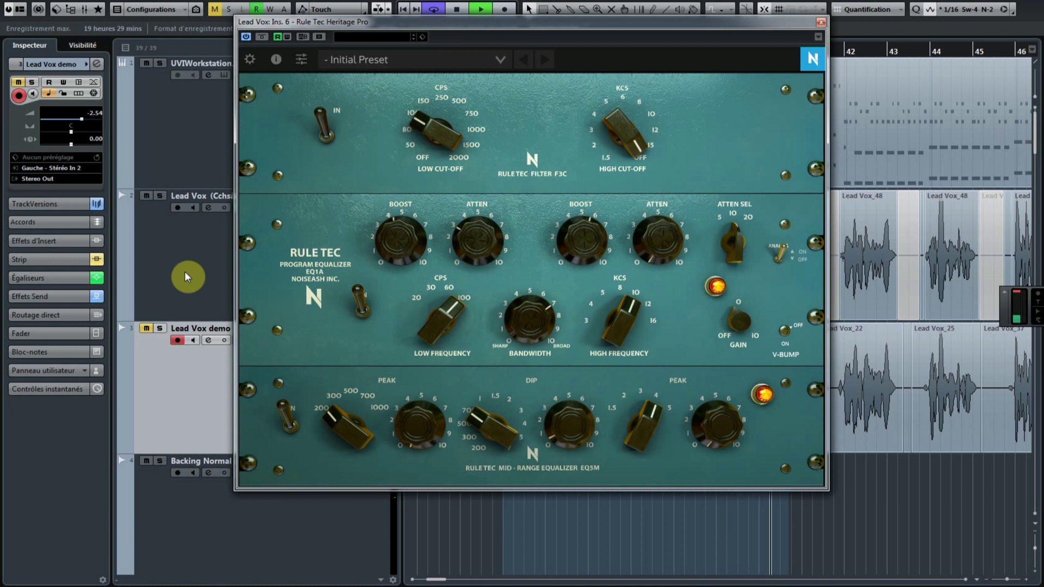
pyautogui.press('space')
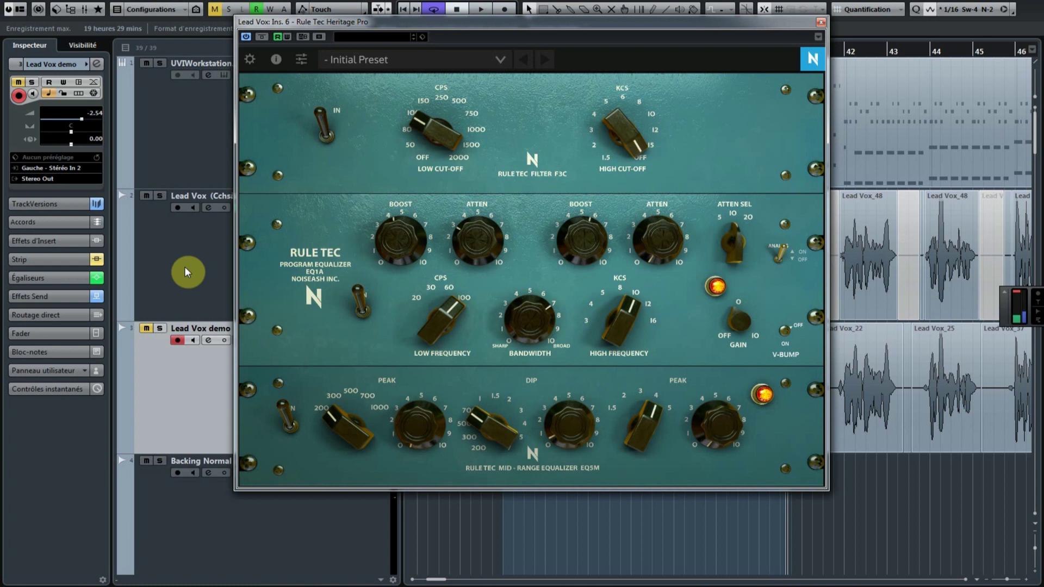
# Solo the Lead Vox track, play it starting with the Rule Tec Heritage Pro bypassed, toggle the bypass to compare, and stop playback.
pyautogui.click(160, 195)
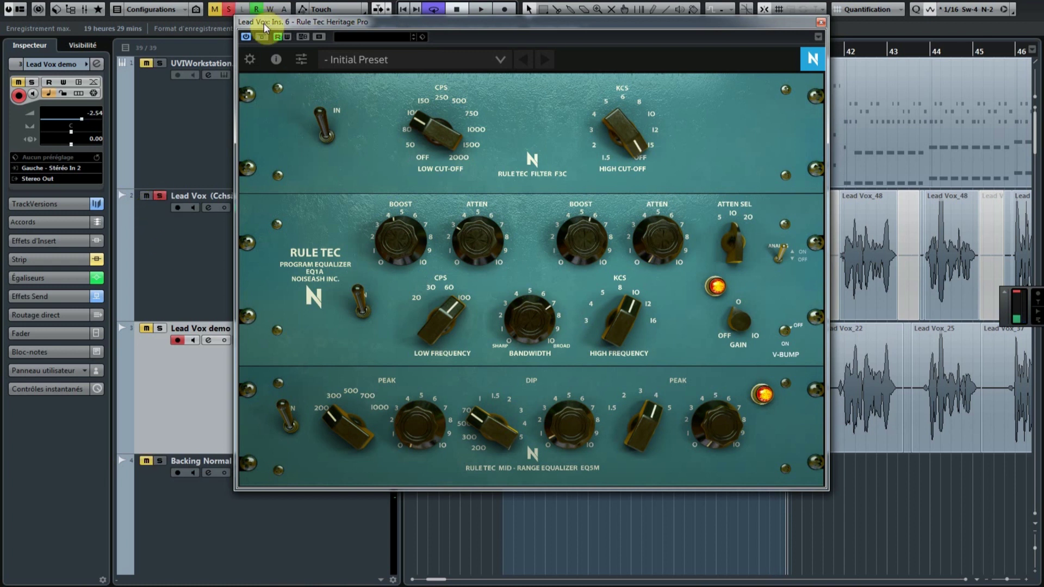
pyautogui.click(263, 37)
pyautogui.press('space')
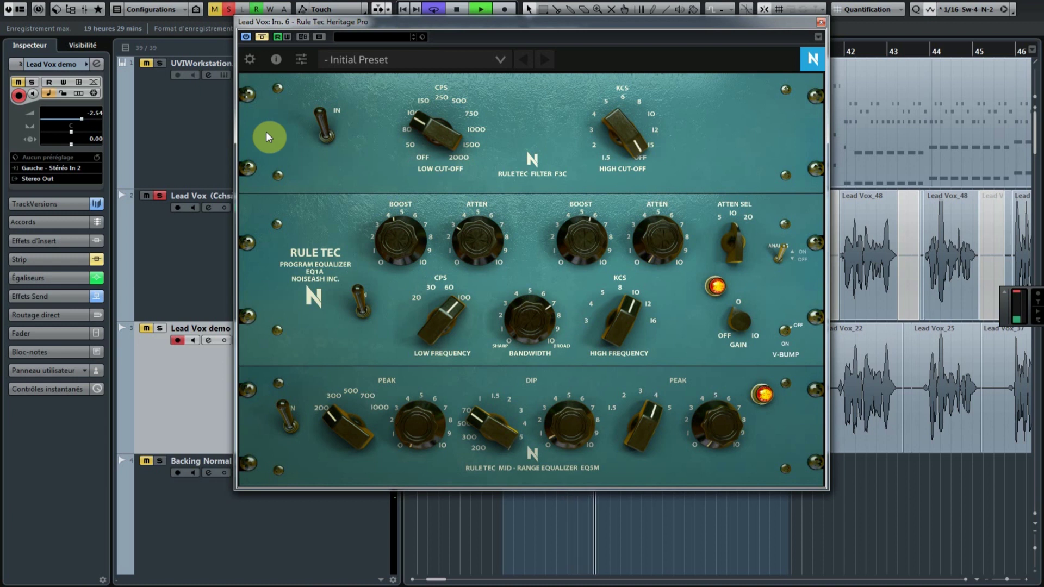
pyautogui.click(264, 37)
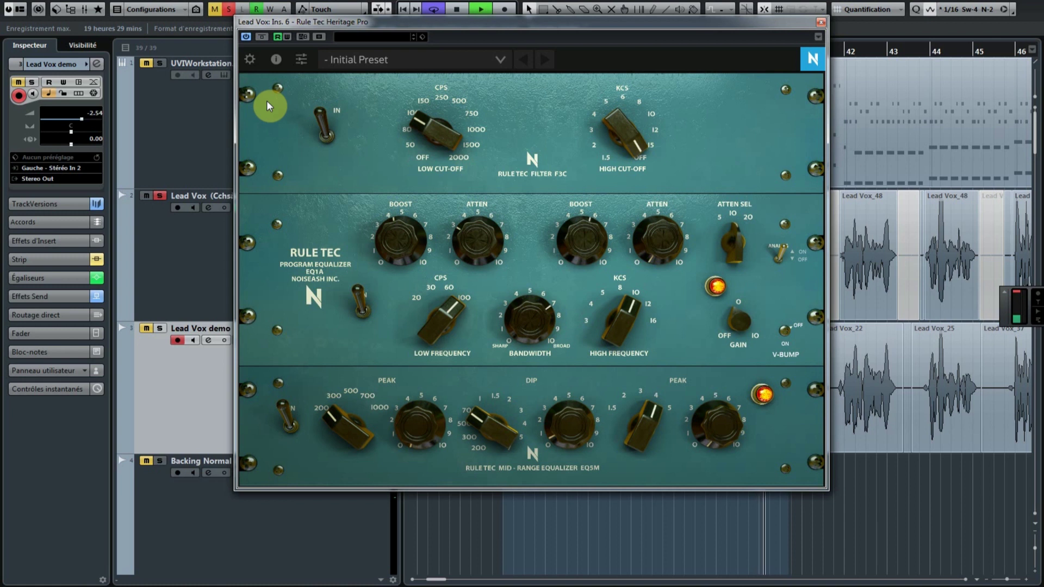
pyautogui.click(265, 37)
pyautogui.click(262, 37)
pyautogui.click(264, 38)
pyautogui.press('space')
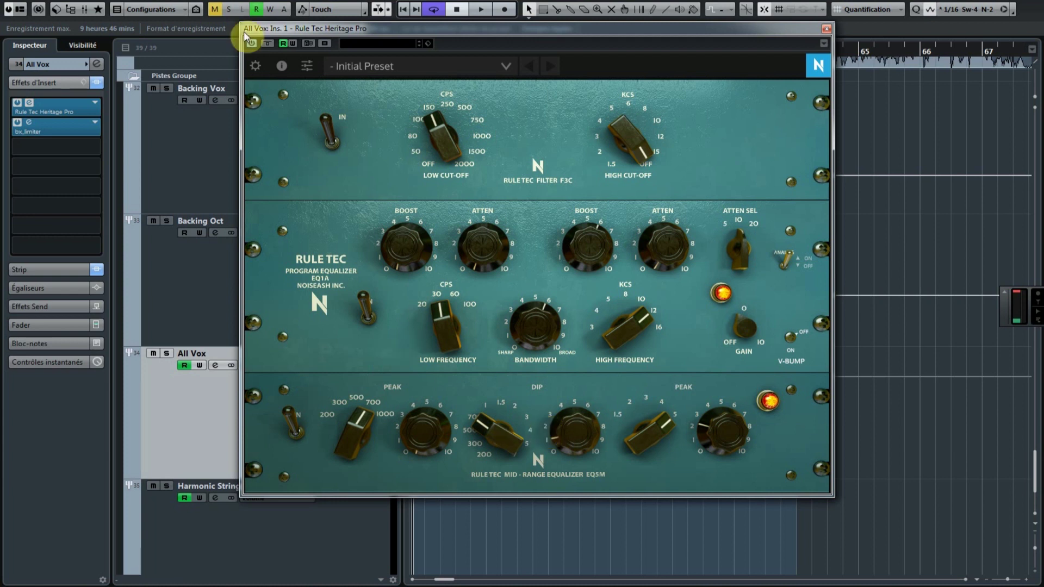
# Play the full mix with the All Vox group's Rule Tec Heritage Pro bypassed, turn off the bypass to compare, and stop playback.
pyautogui.click(267, 43)
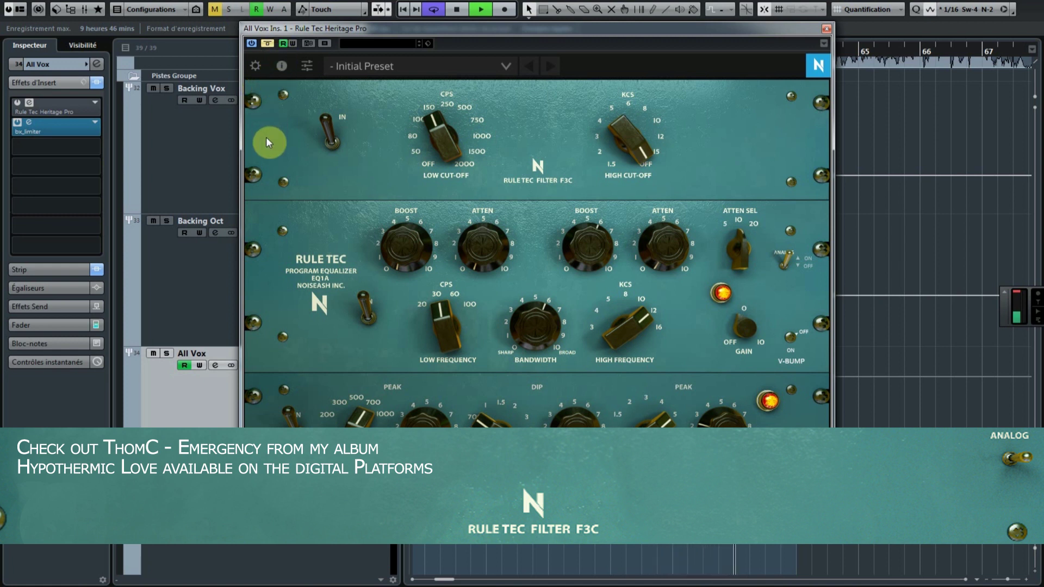
pyautogui.click(267, 44)
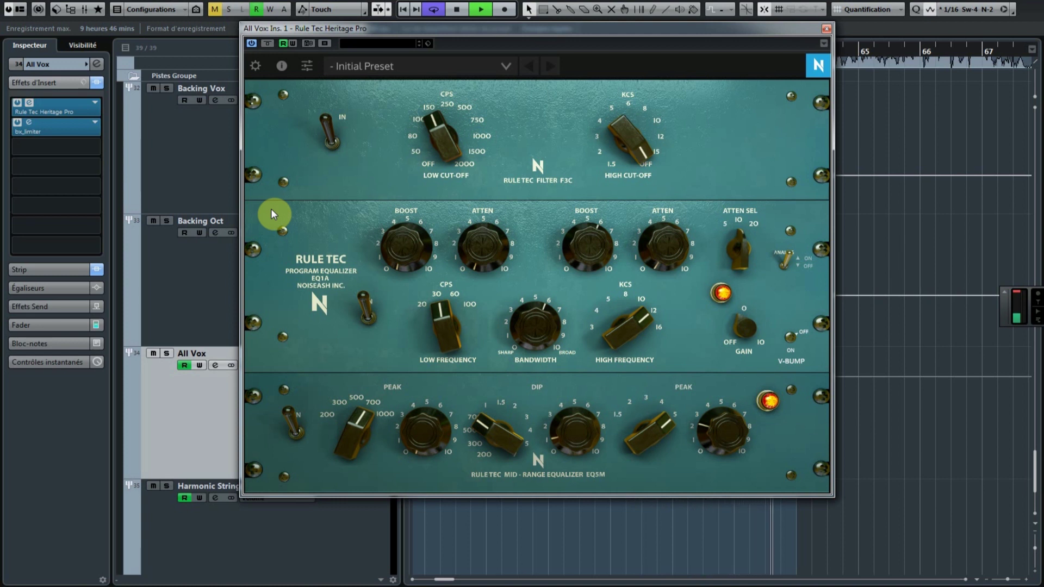
pyautogui.press('space')
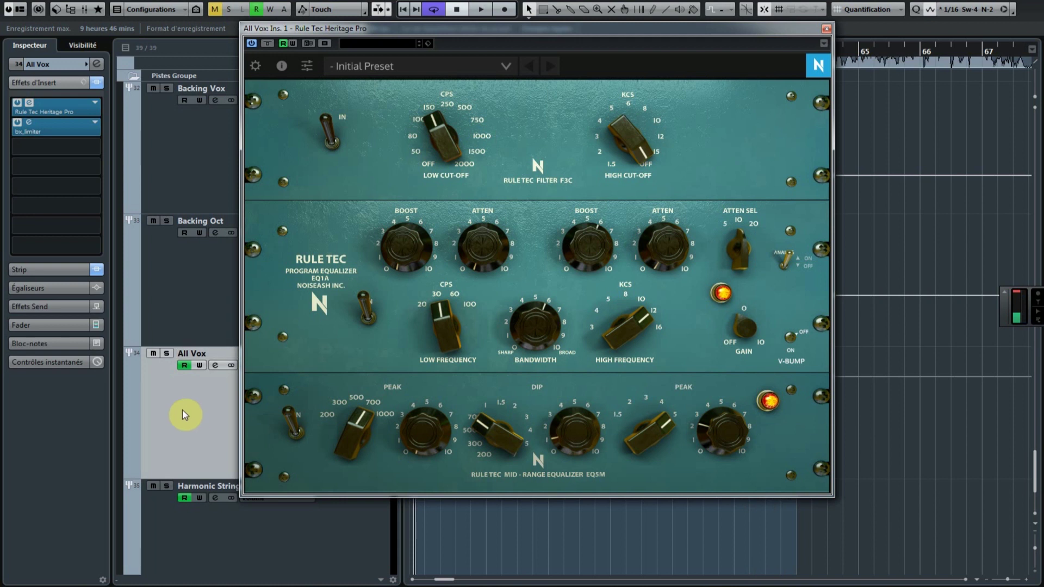
# Solo the All Vox group, play it starting with the Rule Tec Heritage Pro bypassed, toggle the bypass repeatedly to compare, and stop playback.
pyautogui.click(167, 353)
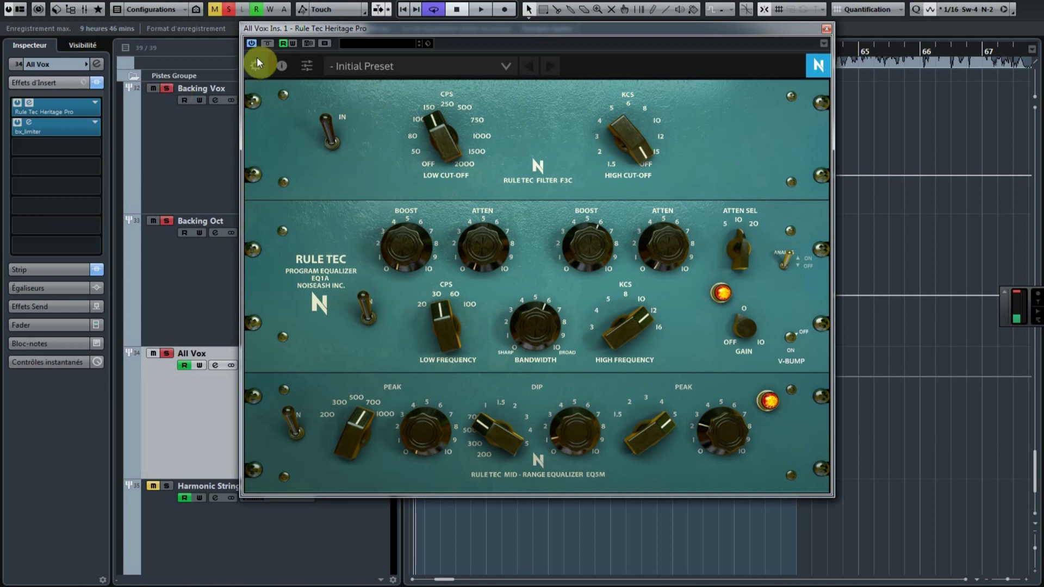
pyautogui.click(266, 44)
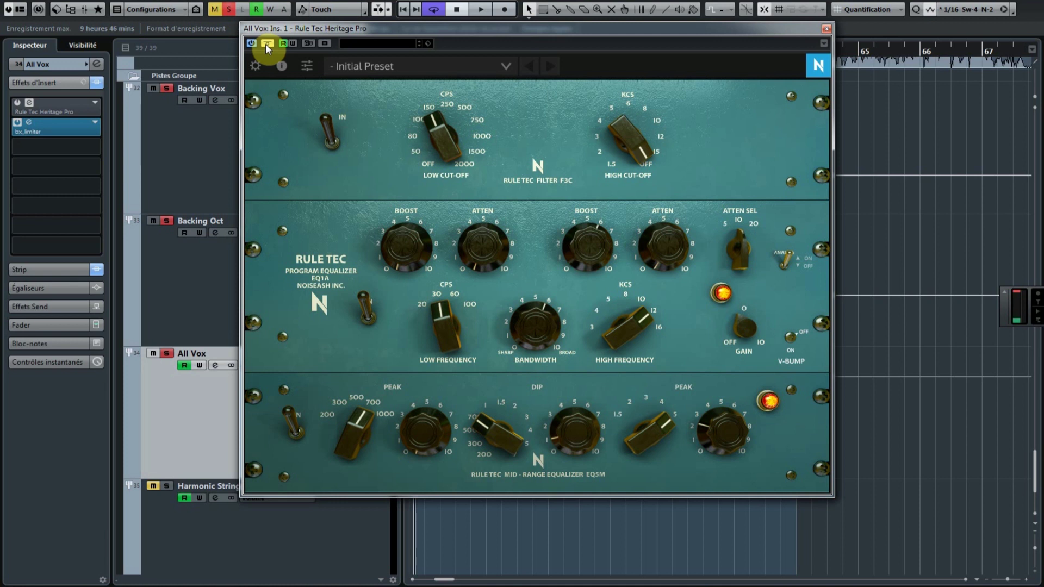
pyautogui.press('space')
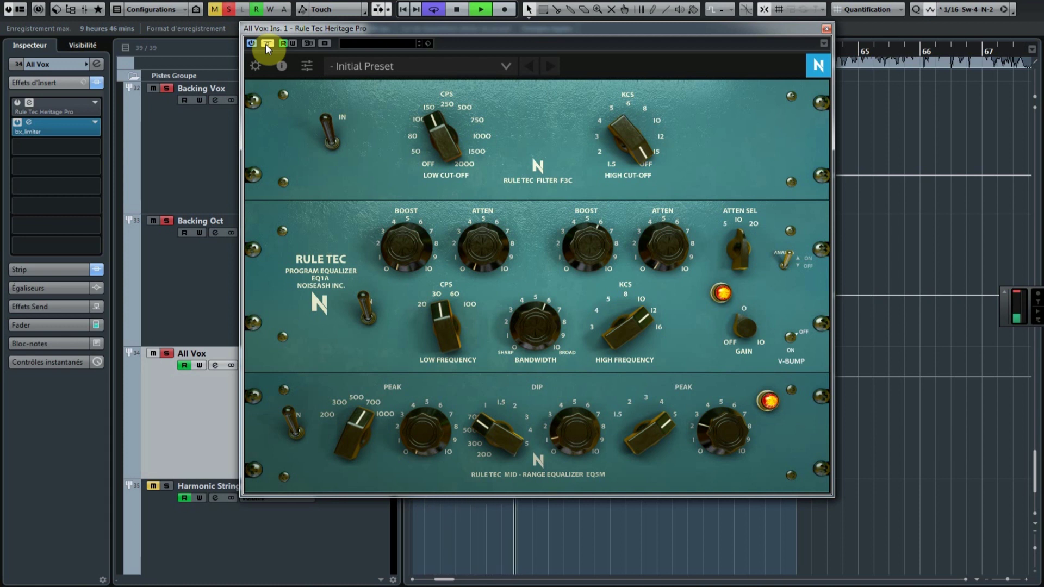
pyautogui.click(267, 43)
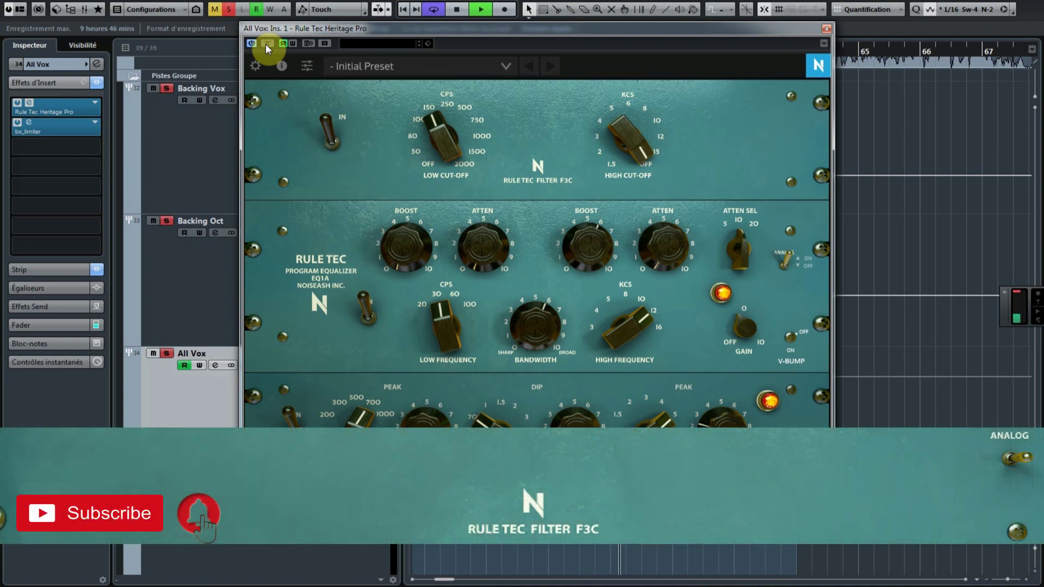
pyautogui.click(266, 43)
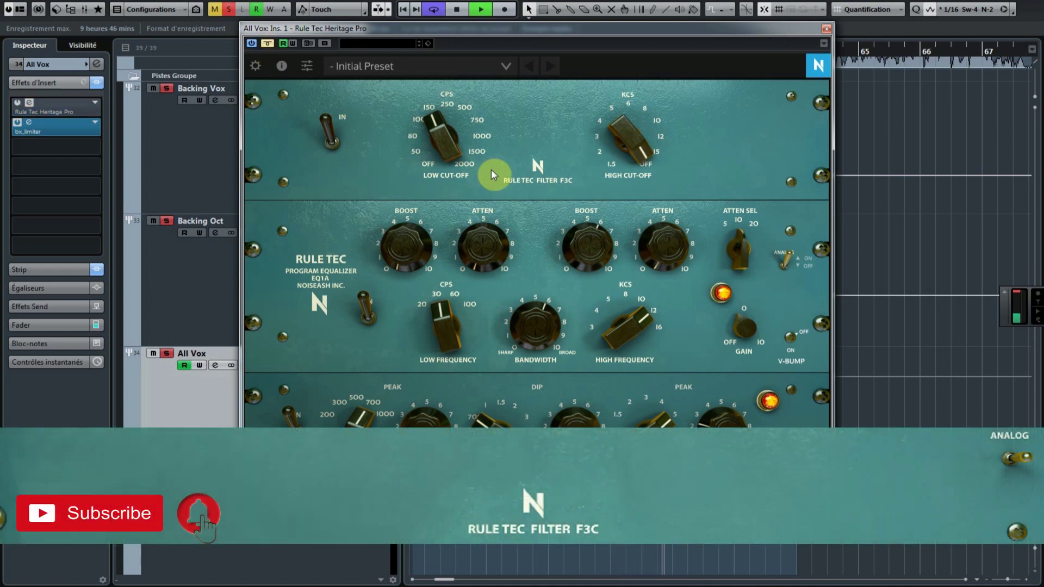
pyautogui.click(267, 43)
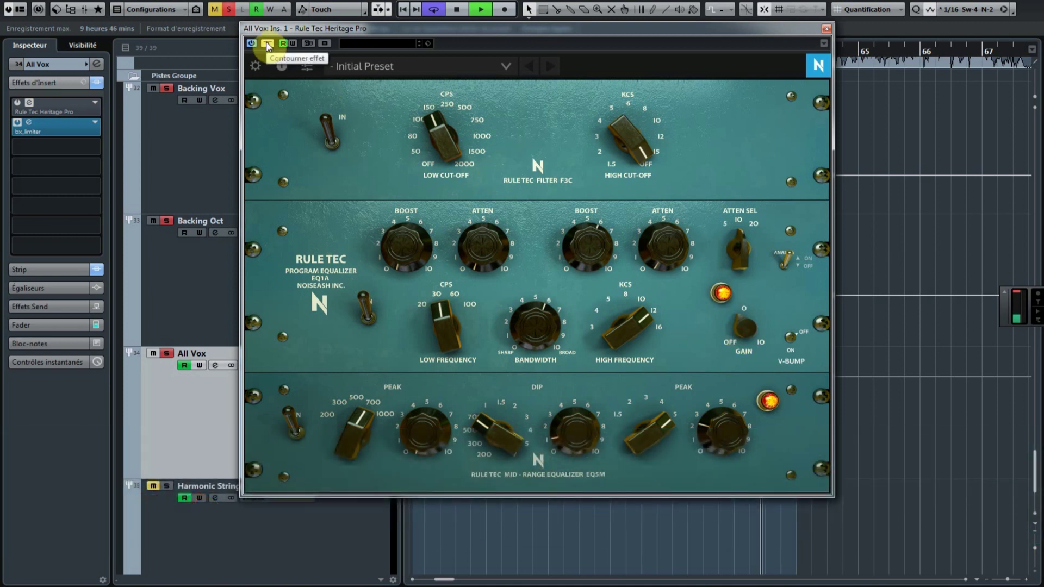
pyautogui.click(267, 43)
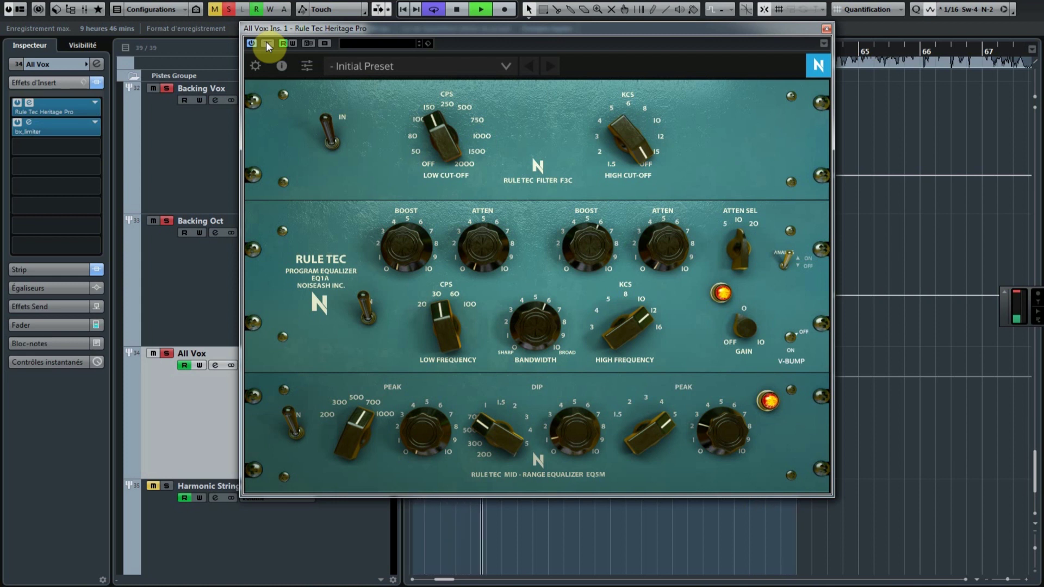
pyautogui.click(266, 44)
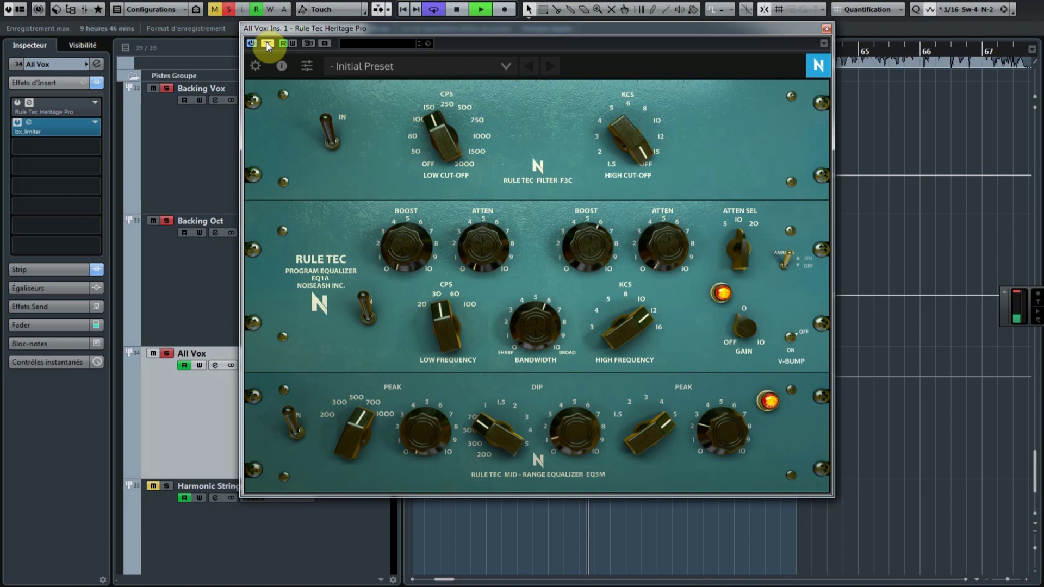
pyautogui.click(266, 44)
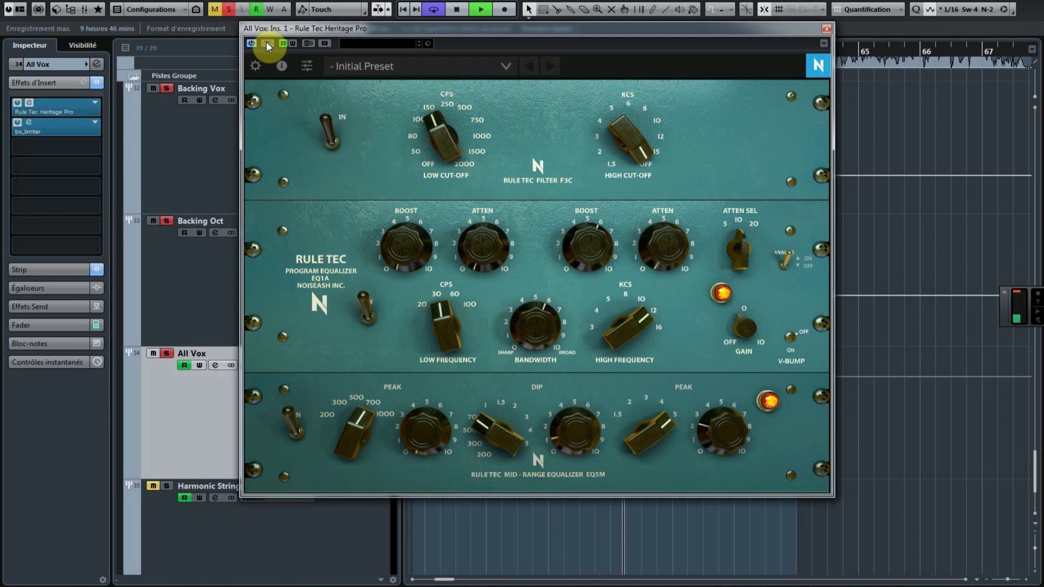
pyautogui.press('space')
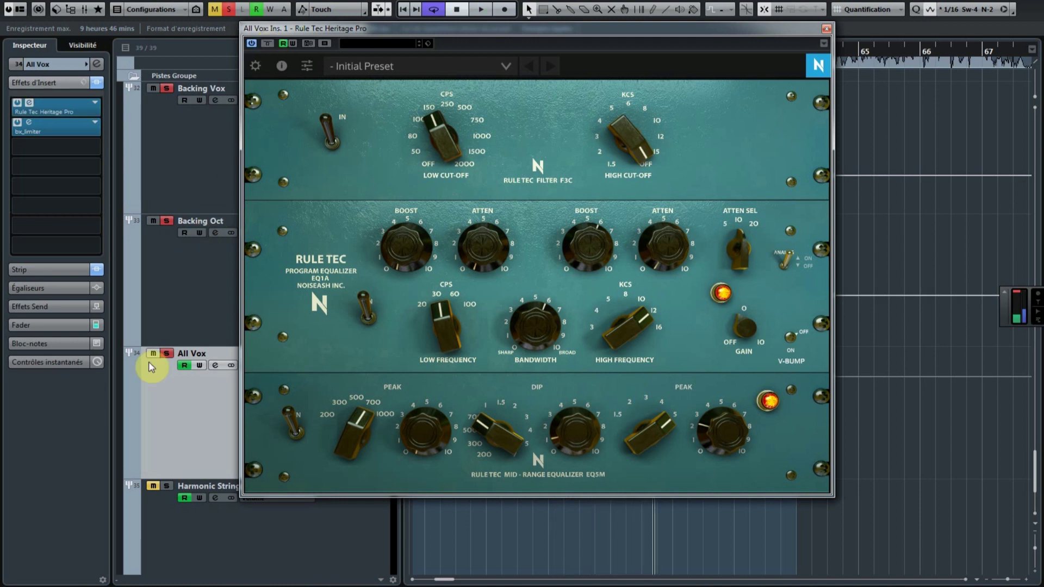